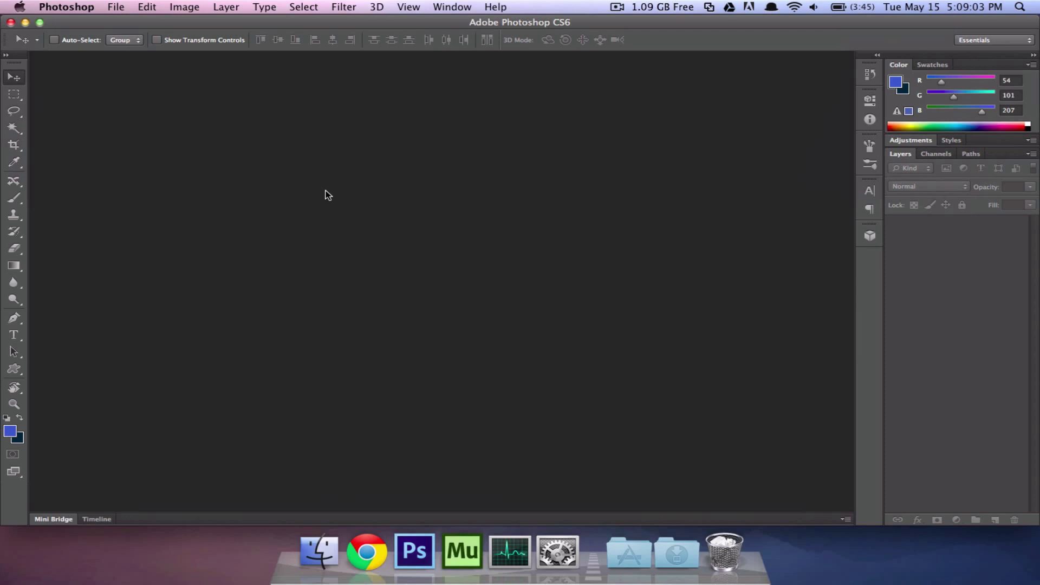
# - Start a new 1920 × 1080 px document with 72 ppi resolution
pyautogui.click(111, 6)
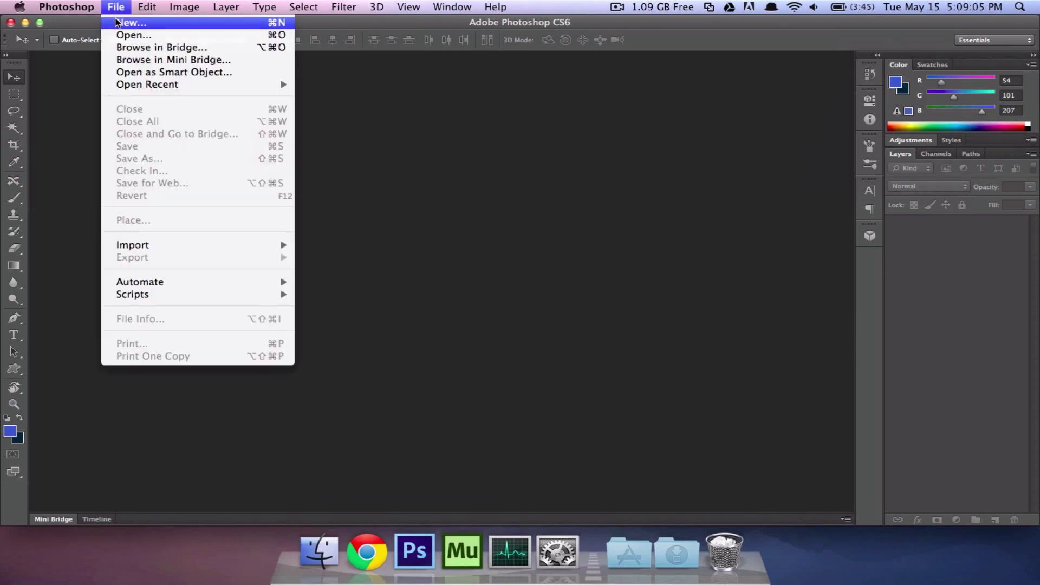
pyautogui.click(130, 20)
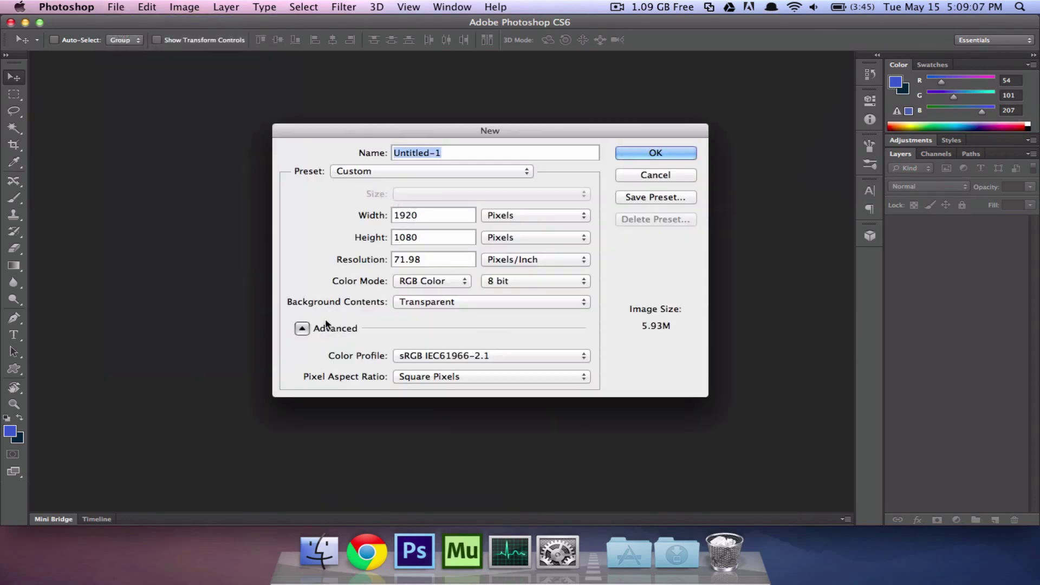
pyautogui.click(302, 328)
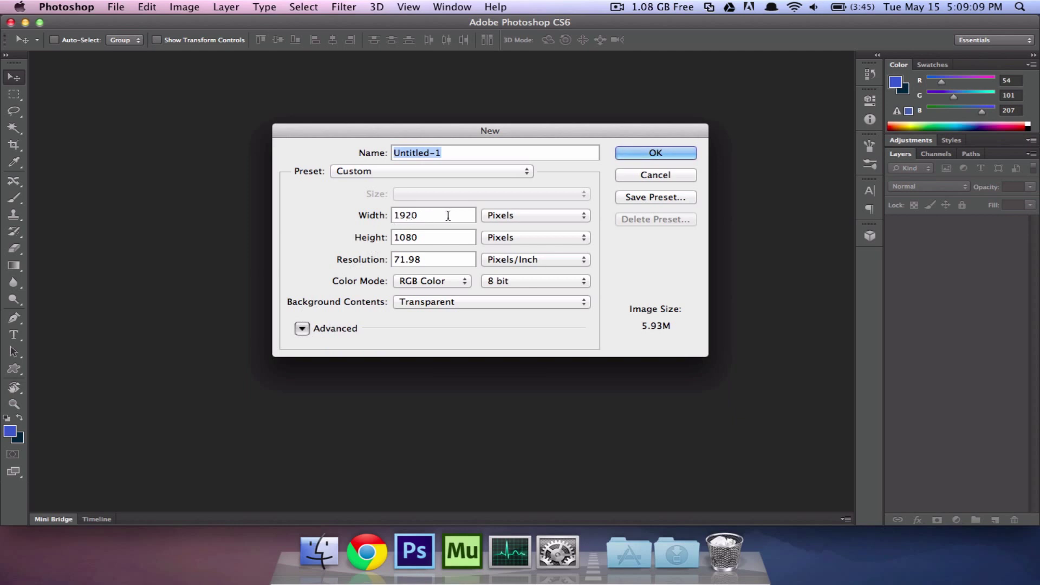
pyautogui.press('Tab')
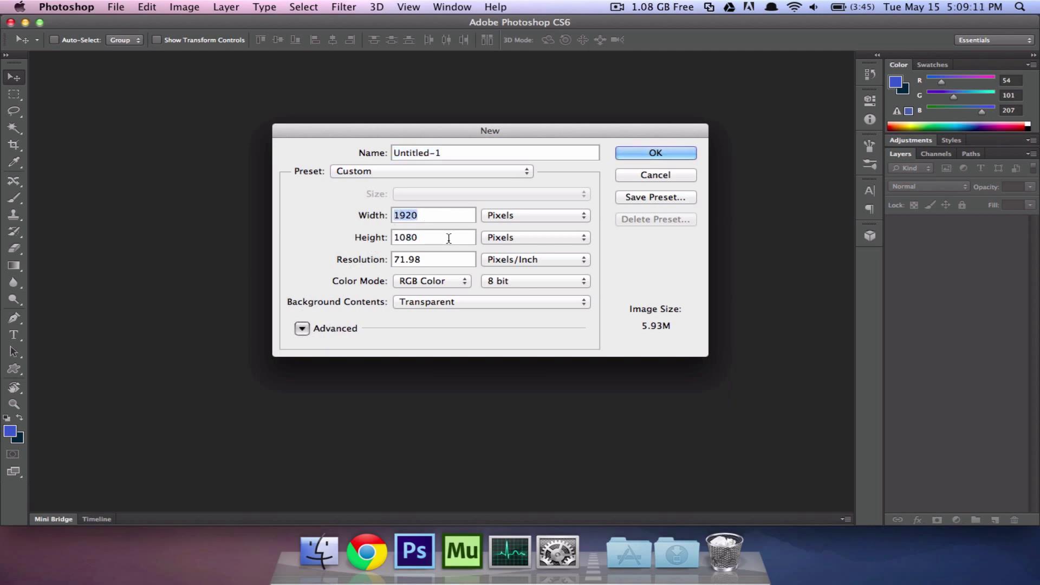
pyautogui.press('Tab')
pyautogui.press('Tab')
pyautogui.write('72')
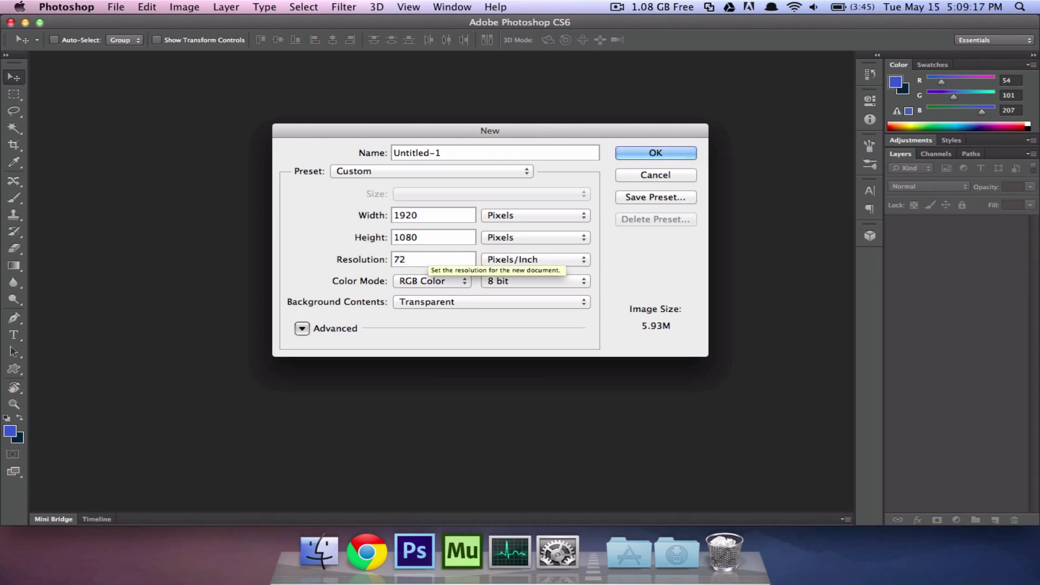
pyautogui.moveTo(427, 259); pyautogui.dragTo(284, 259)
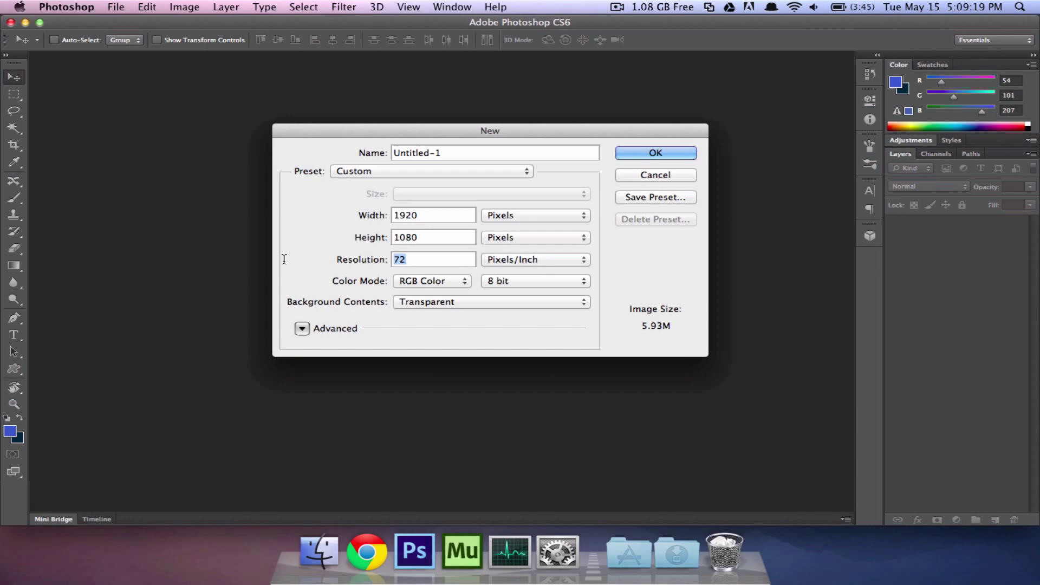
pyautogui.write('300')
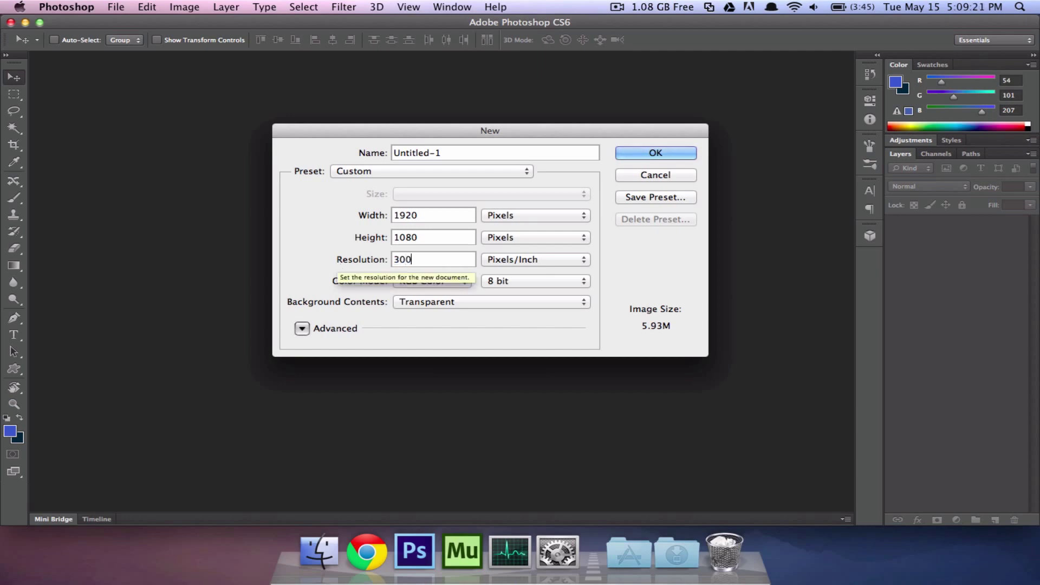
pyautogui.moveTo(462, 259); pyautogui.dragTo(79, 267)
pyautogui.write('72')
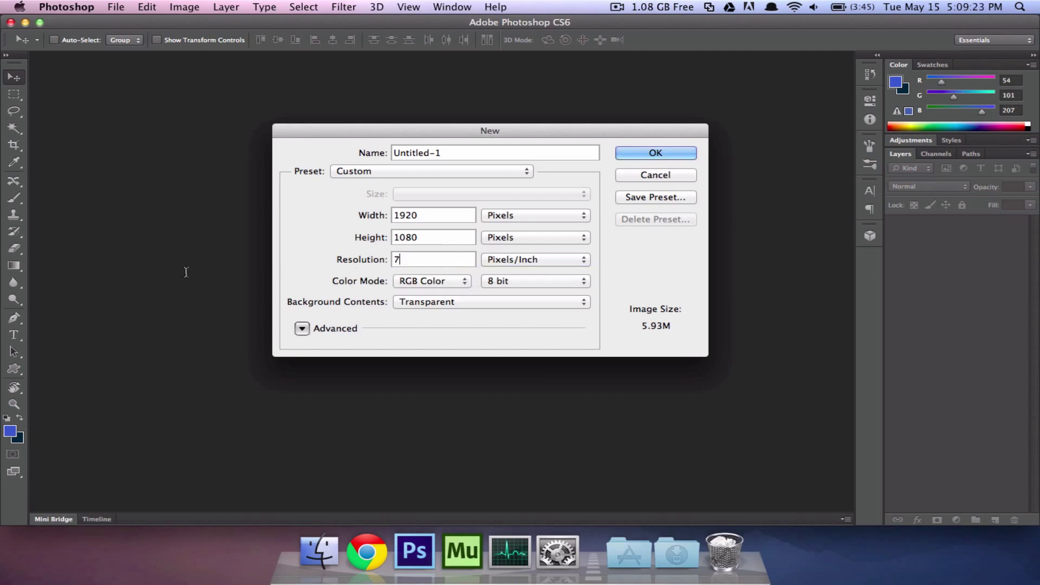
# - Keep a transparent background and RGB Color 8 bit, and create Untitled-1
pyautogui.click(410, 307)
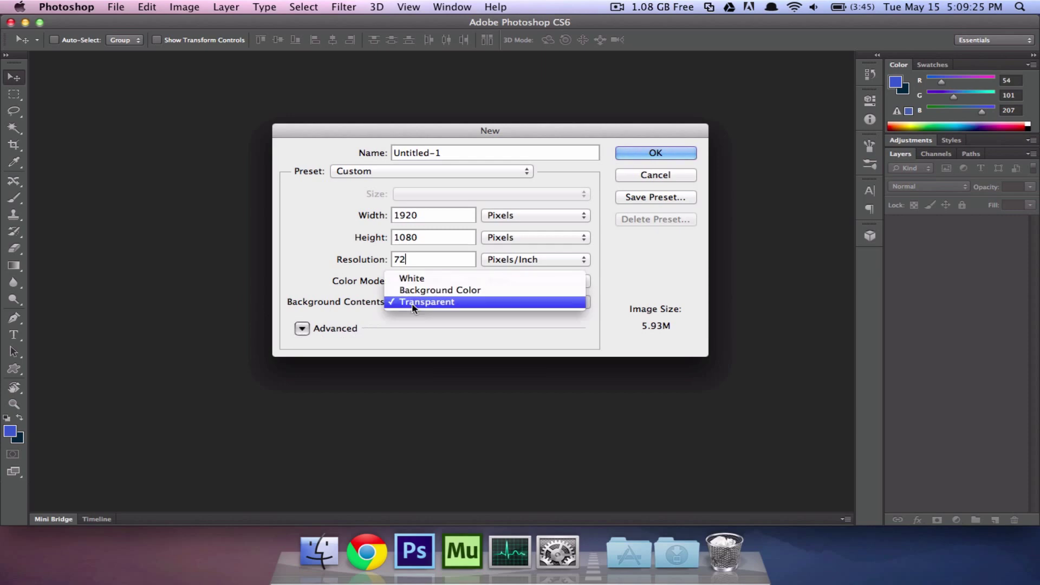
pyautogui.click(413, 306)
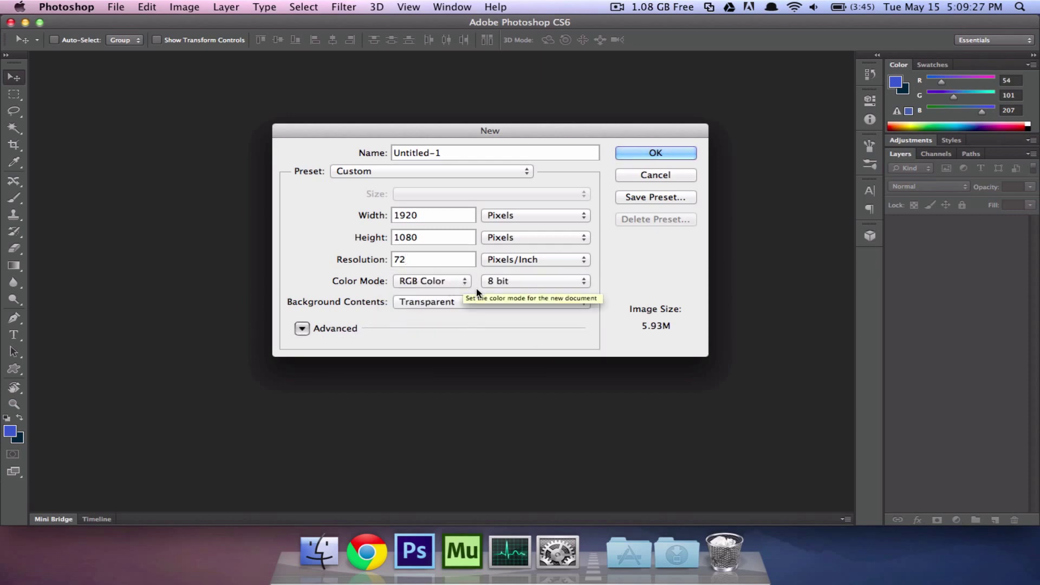
pyautogui.click(454, 281)
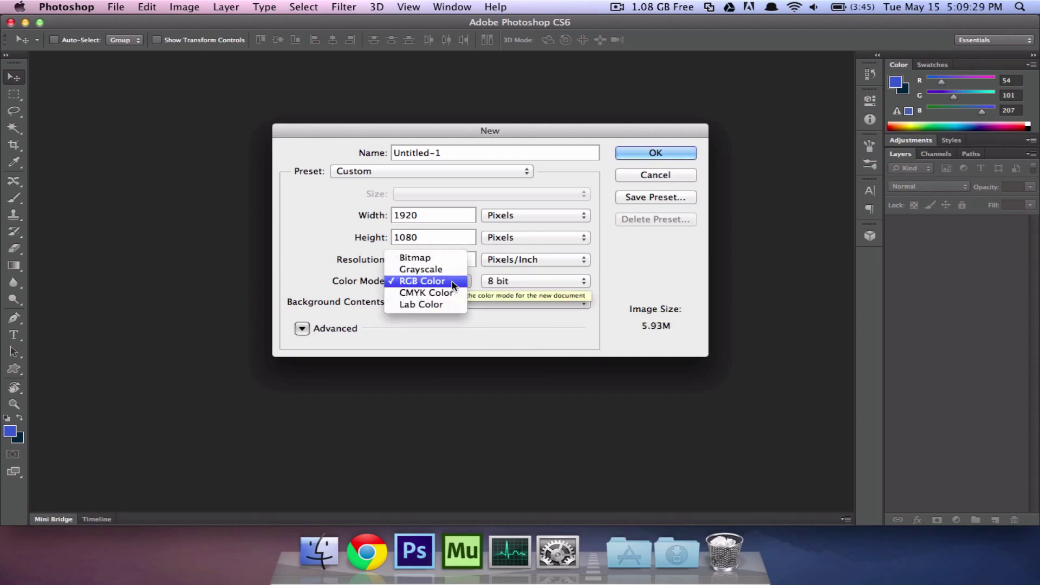
pyautogui.click(453, 282)
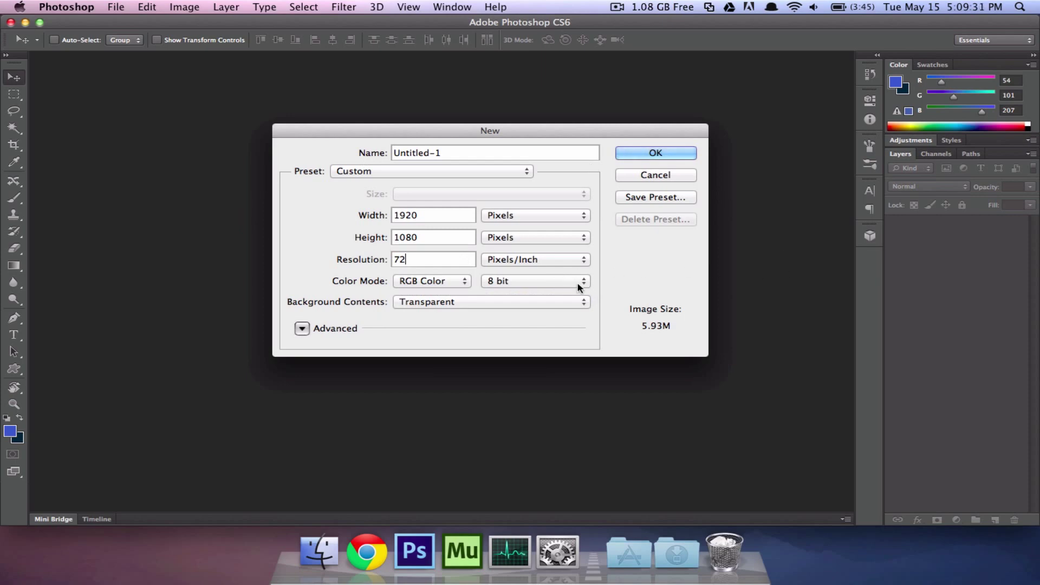
pyautogui.click(530, 286)
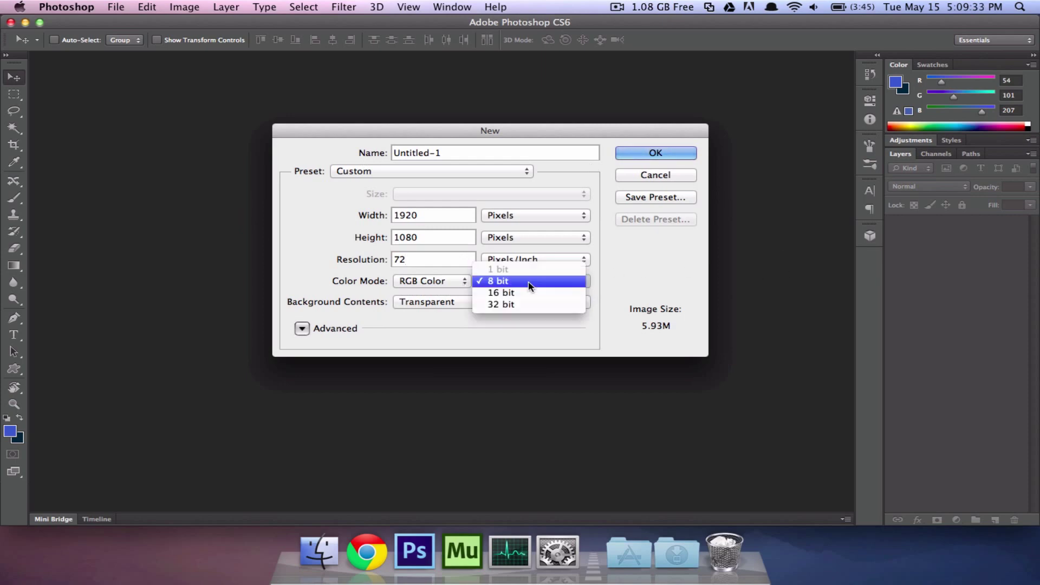
pyautogui.click(556, 284)
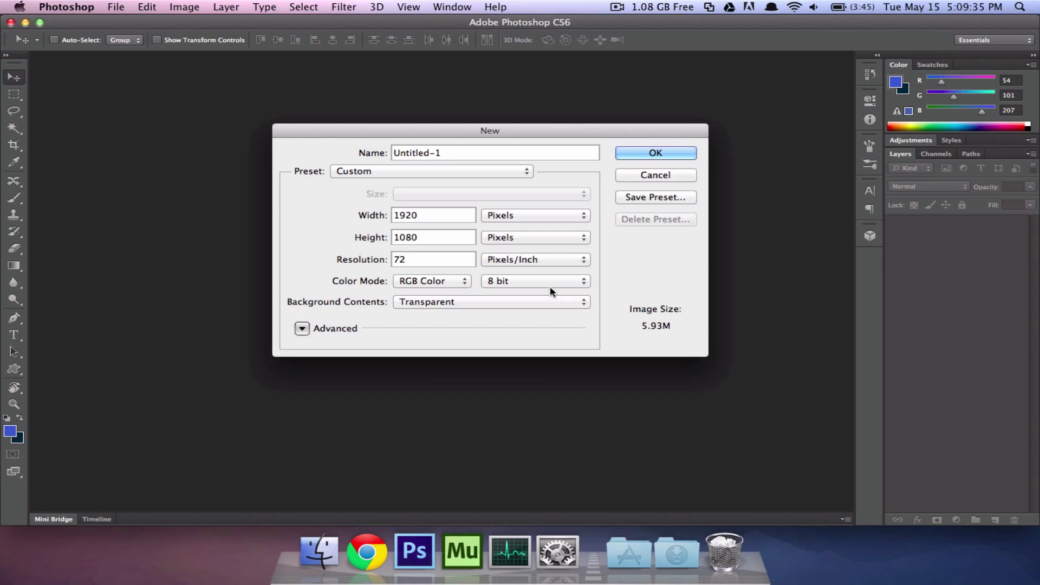
pyautogui.click(444, 281)
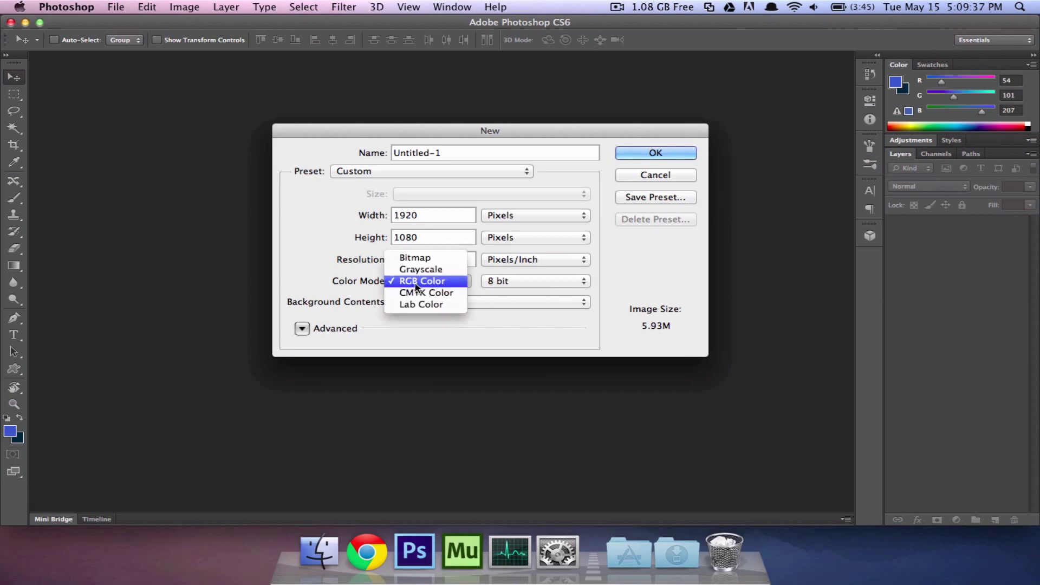
pyautogui.click(417, 282)
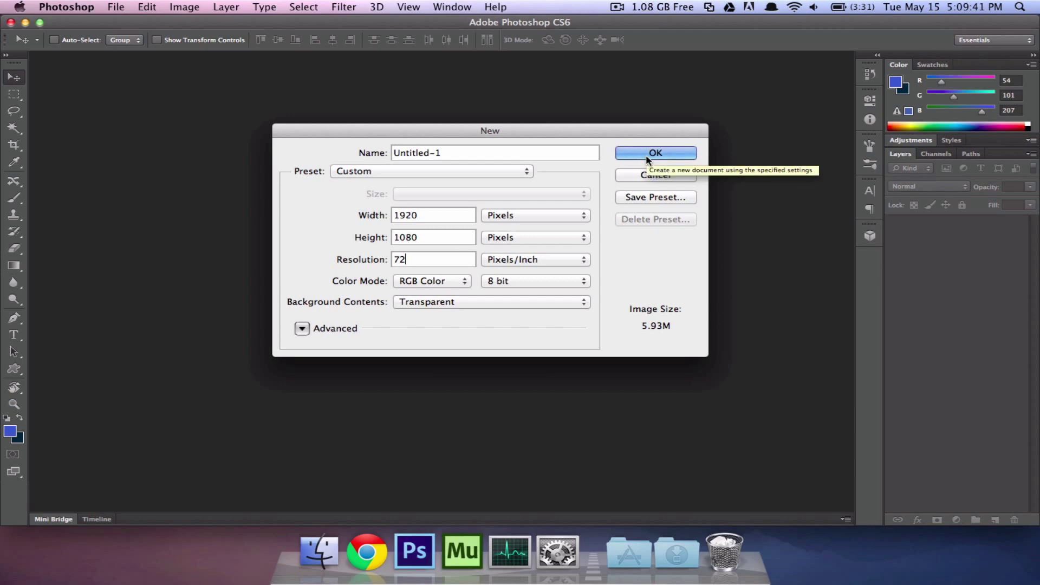
pyautogui.click(471, 153)
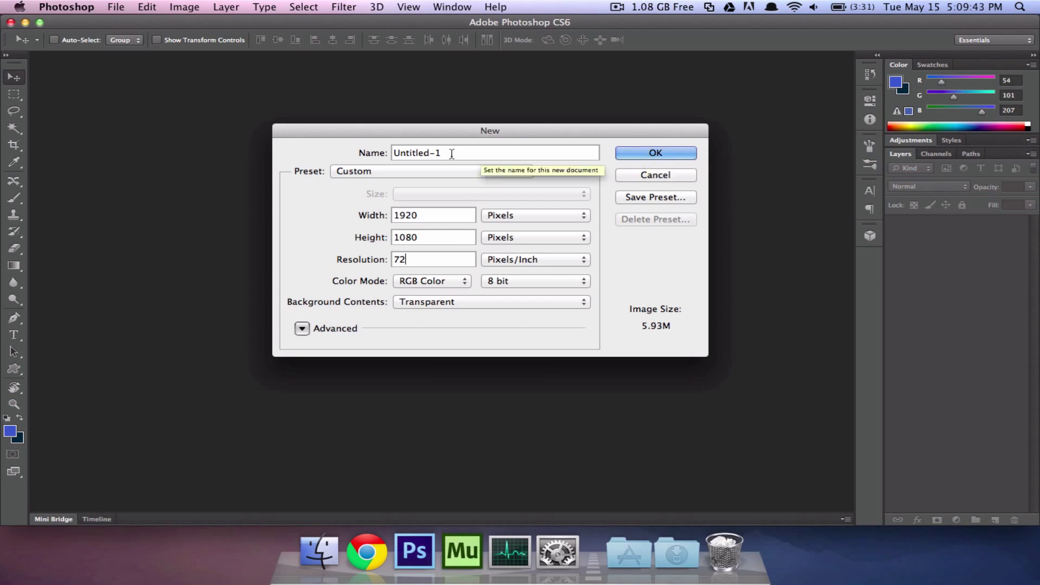
pyautogui.moveTo(476, 153); pyautogui.dragTo(289, 147)
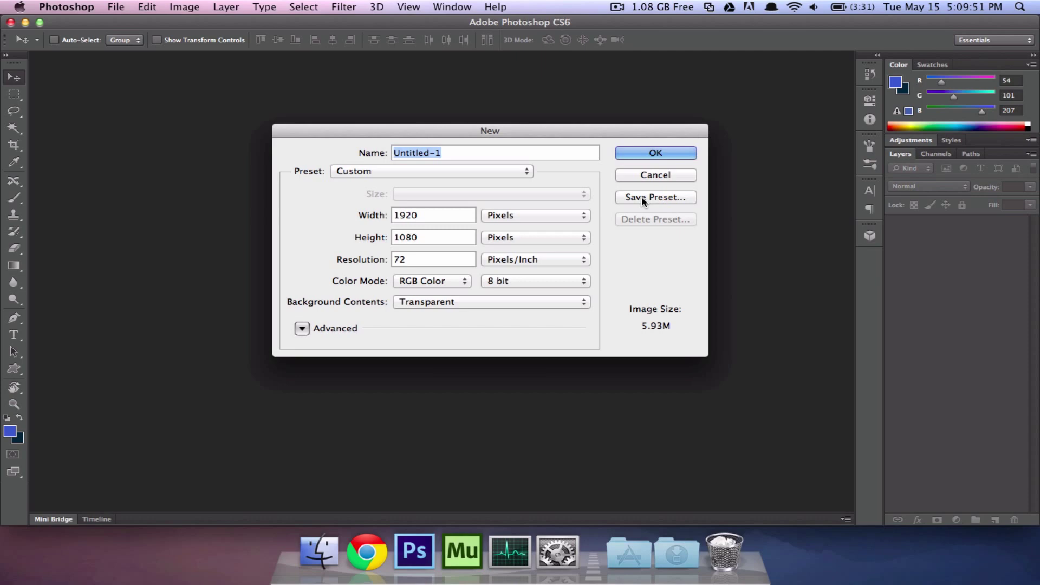
pyautogui.click(655, 154)
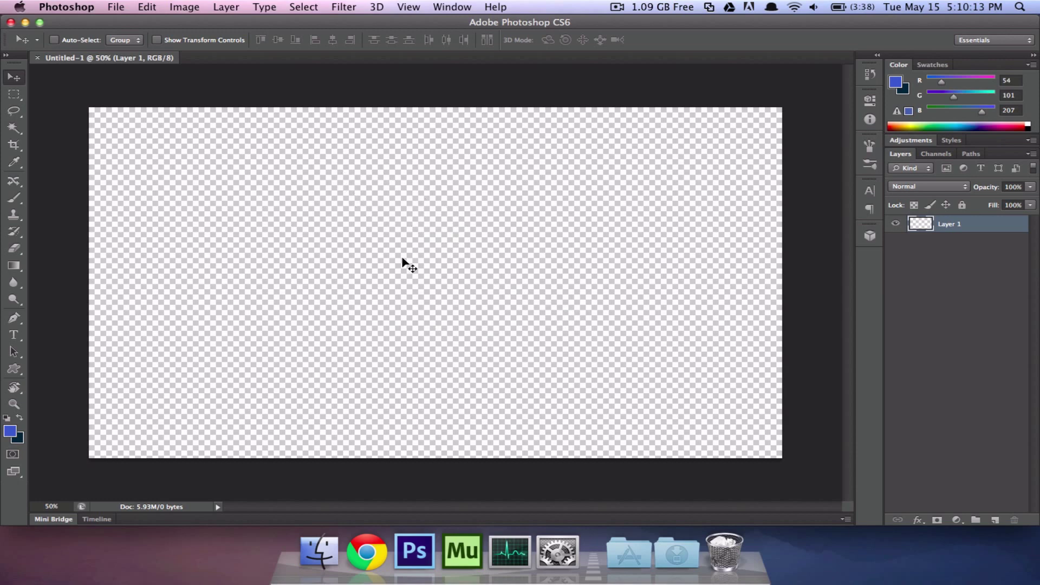
# - Fill the whole of Layer 1 with dark grey #1c1c1c
pyautogui.click(150, 7)
pyautogui.click(158, 220)
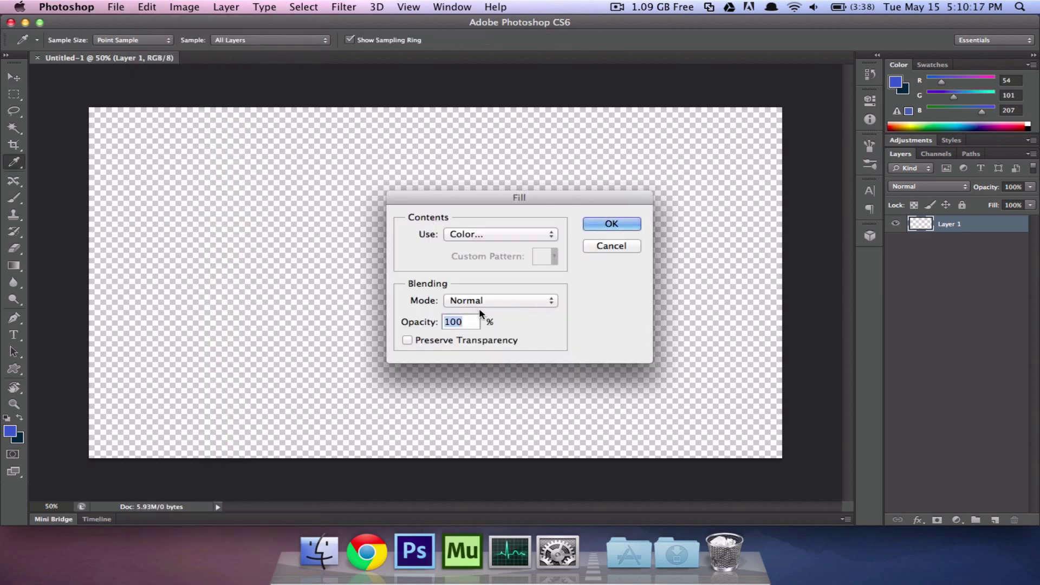
pyautogui.click(472, 235)
pyautogui.click(473, 235)
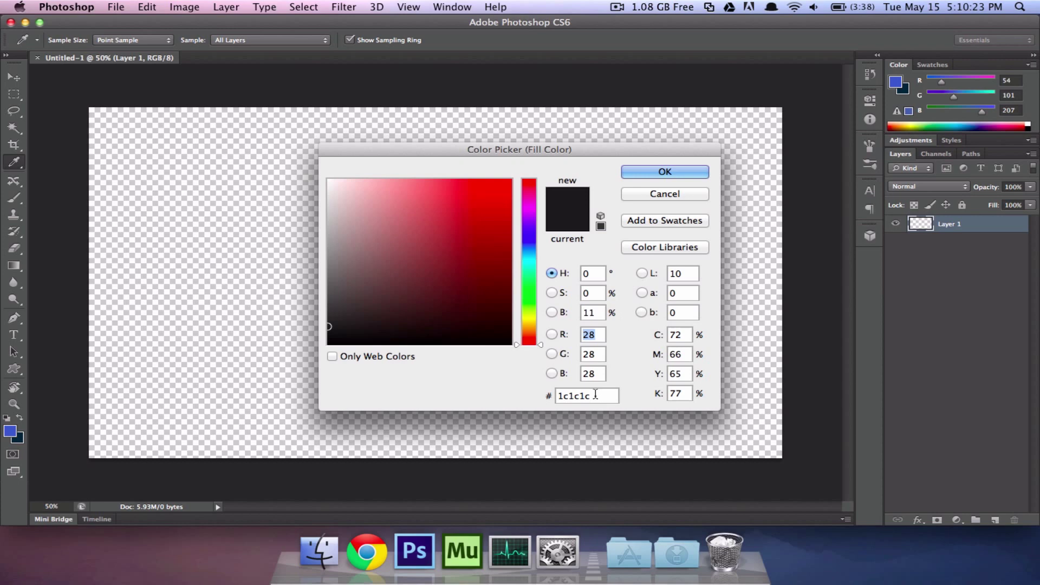
pyautogui.click(661, 172)
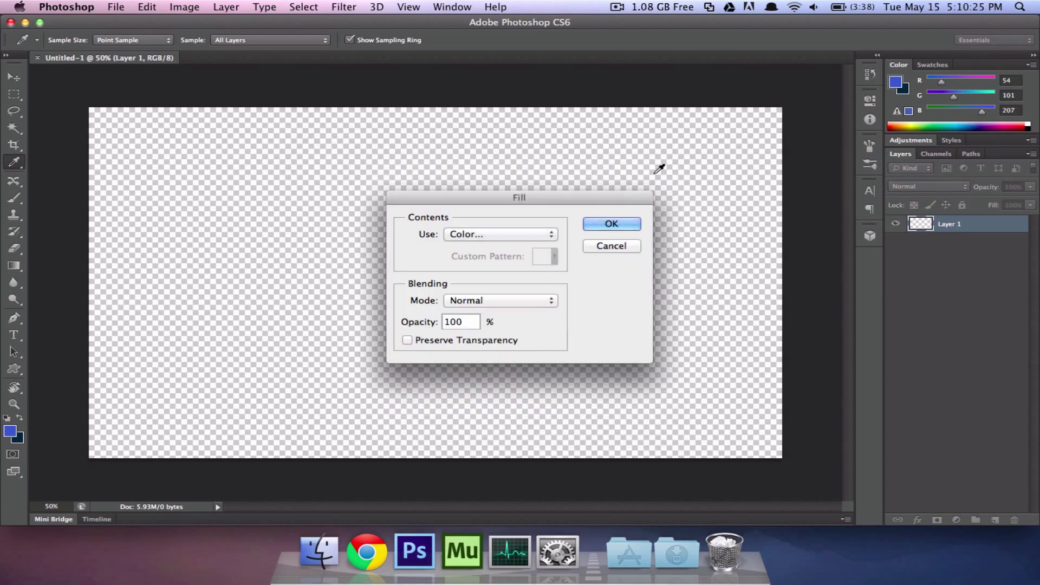
pyautogui.click(611, 224)
pyautogui.press('v')
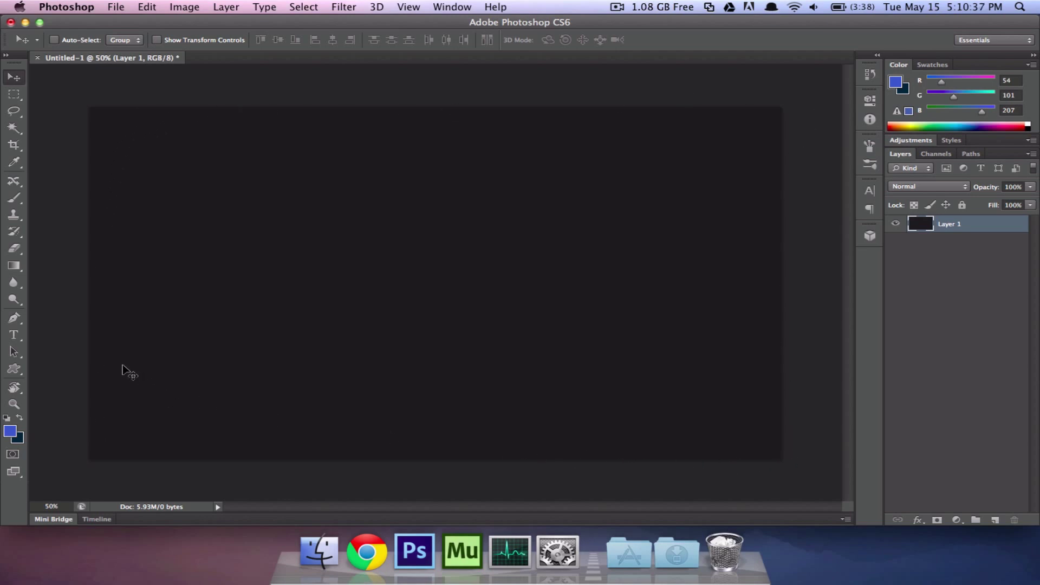
pyautogui.click(81, 5)
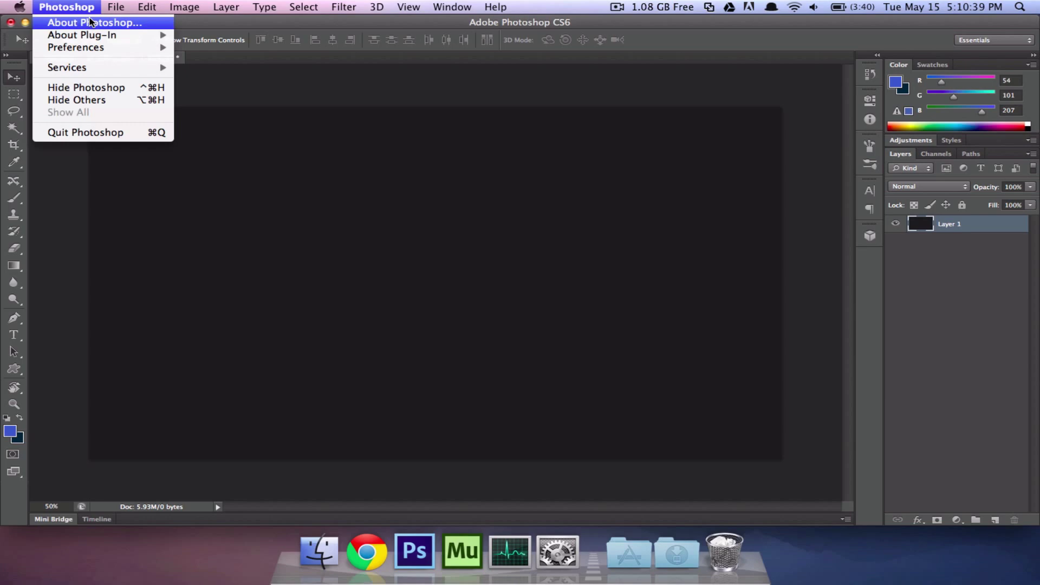
pyautogui.moveTo(130, 49)
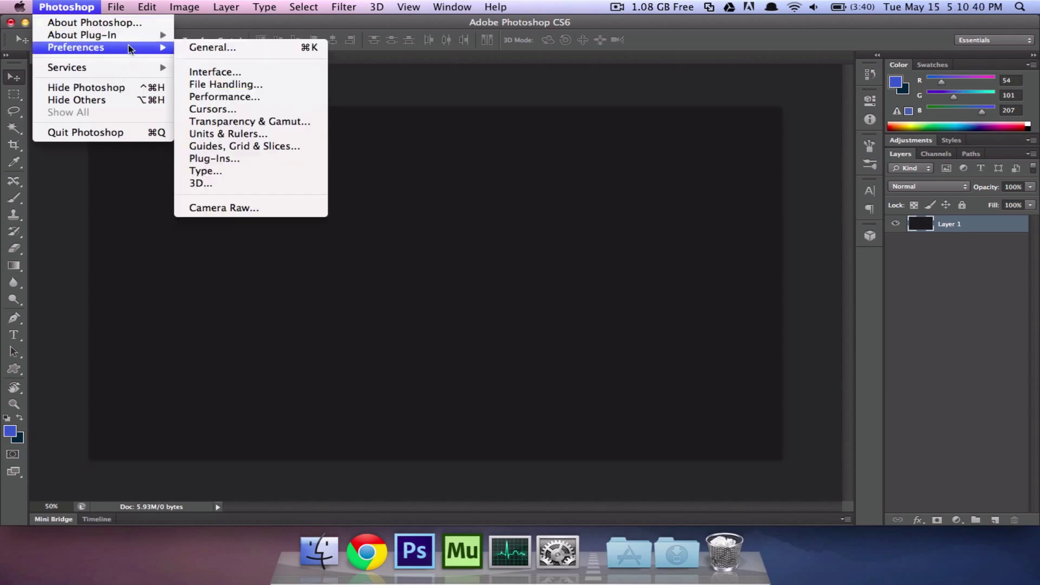
pyautogui.click(215, 72)
pyautogui.click(421, 83)
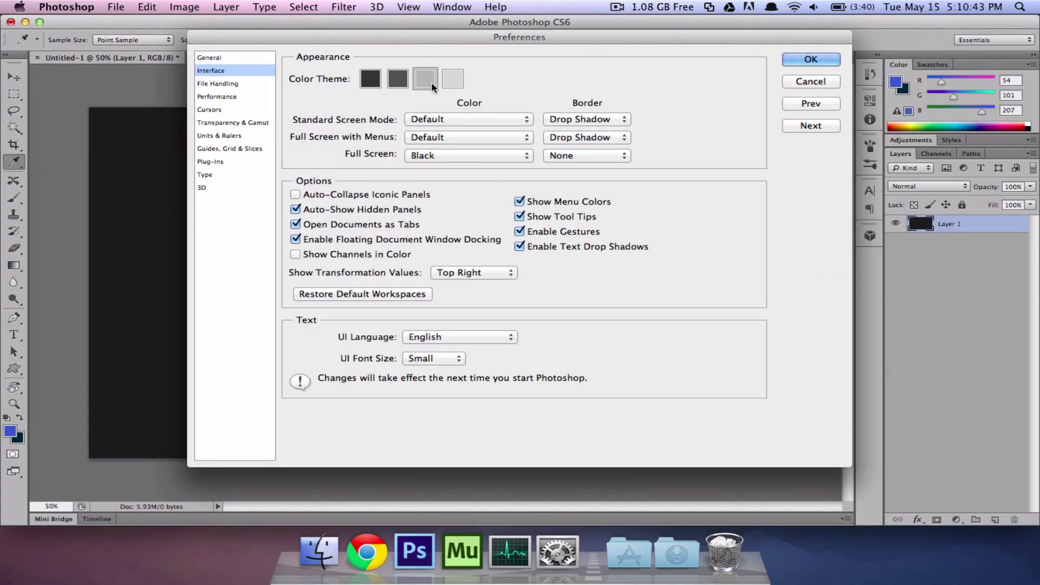
pyautogui.click(453, 80)
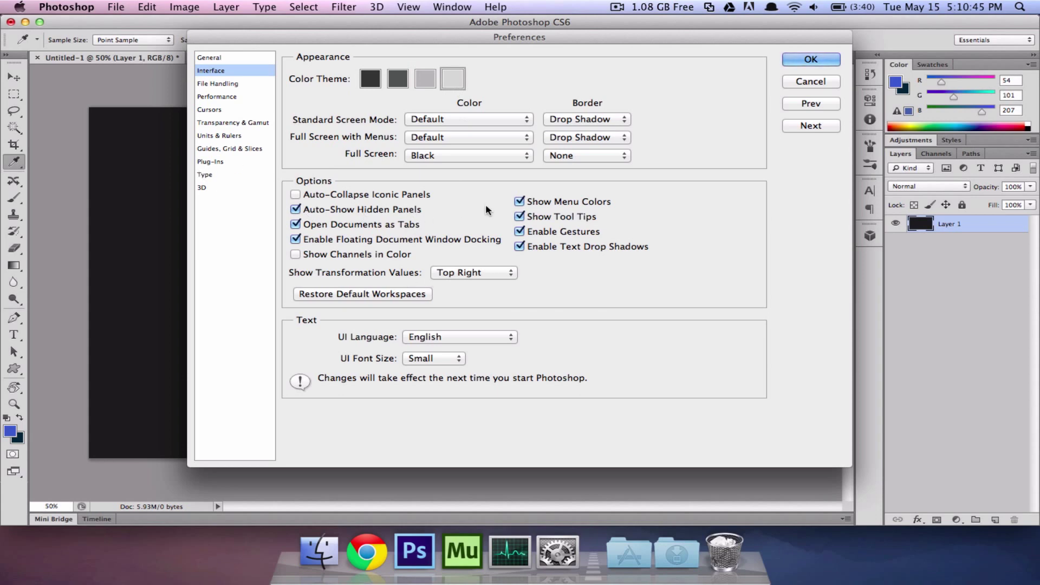
pyautogui.click(373, 75)
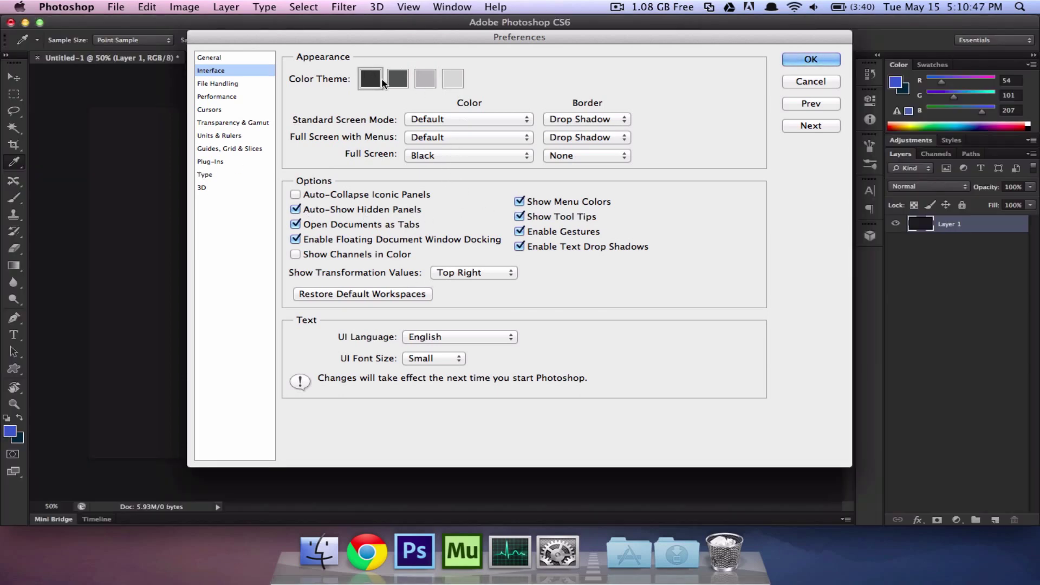
pyautogui.click(395, 81)
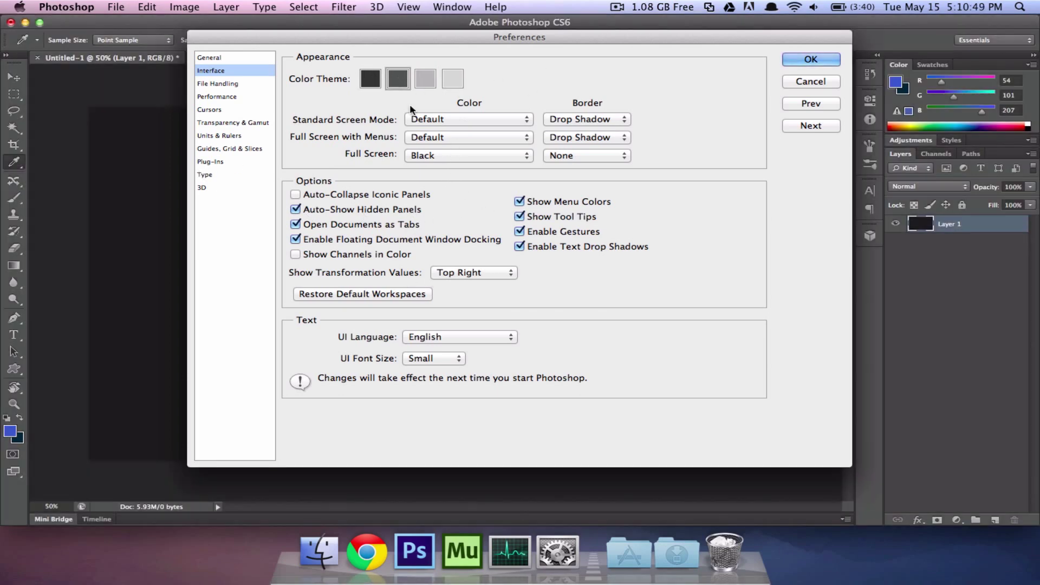
pyautogui.click(812, 62)
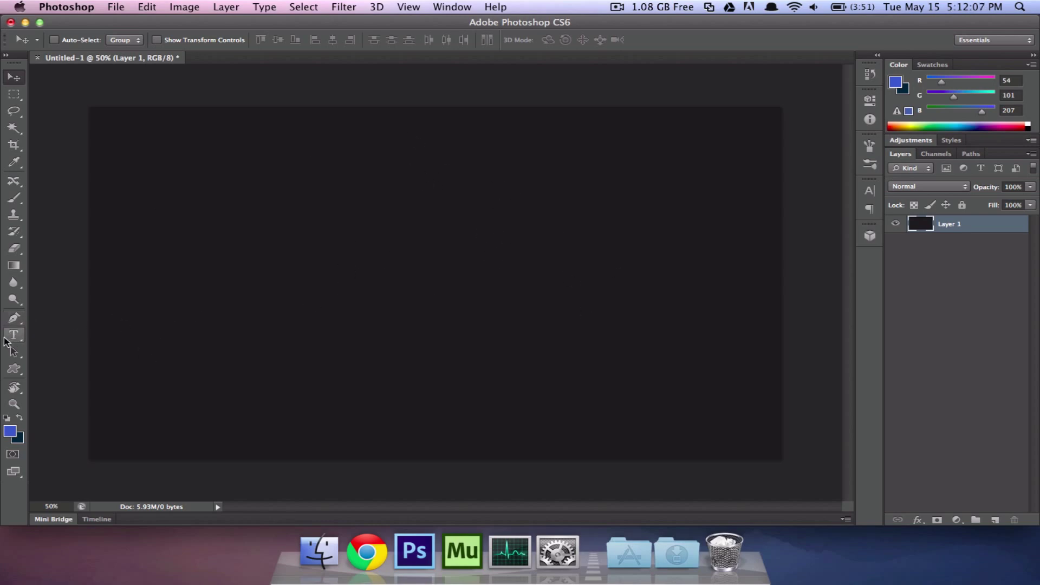
# - Start a horizontal text layer on the canvas set in the DODGE font
pyautogui.click(12, 336)
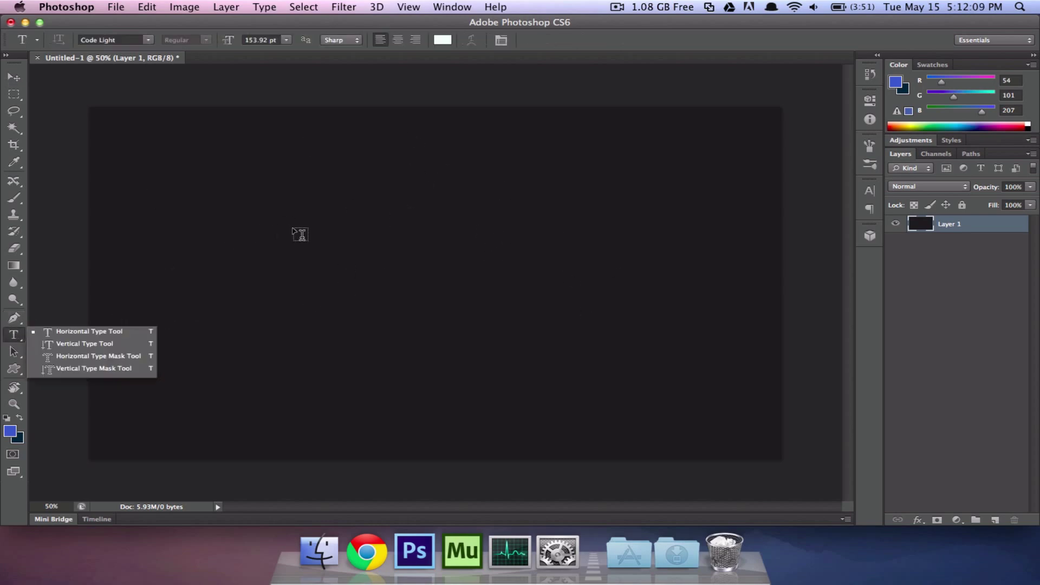
pyautogui.click(348, 245)
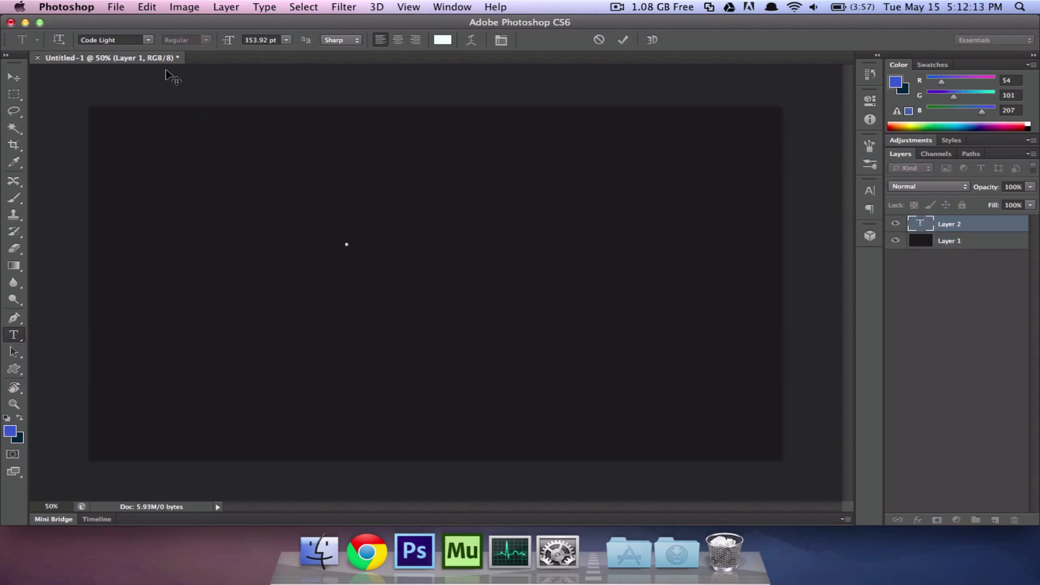
pyautogui.click(142, 41)
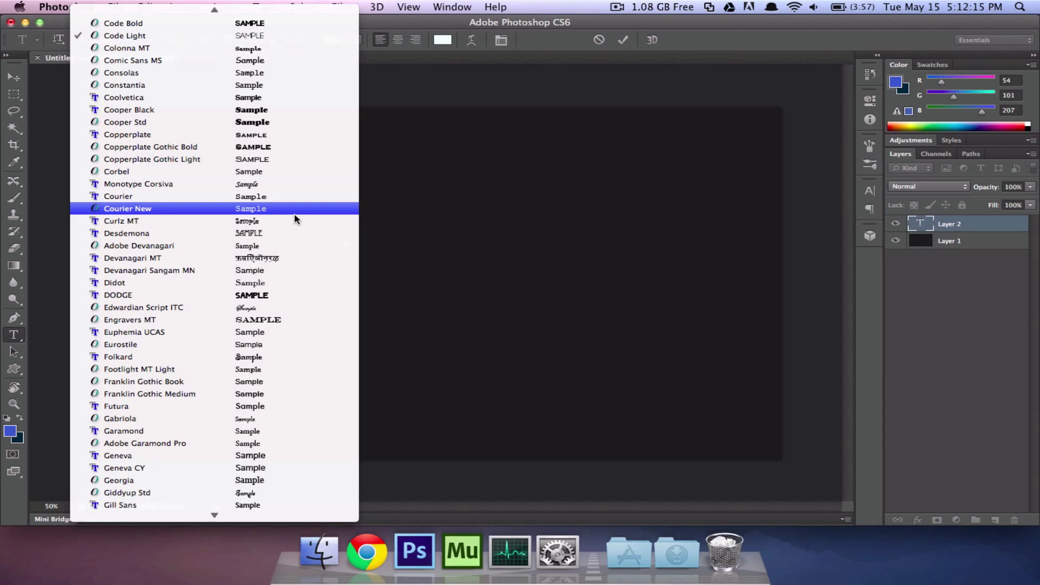
pyautogui.click(259, 297)
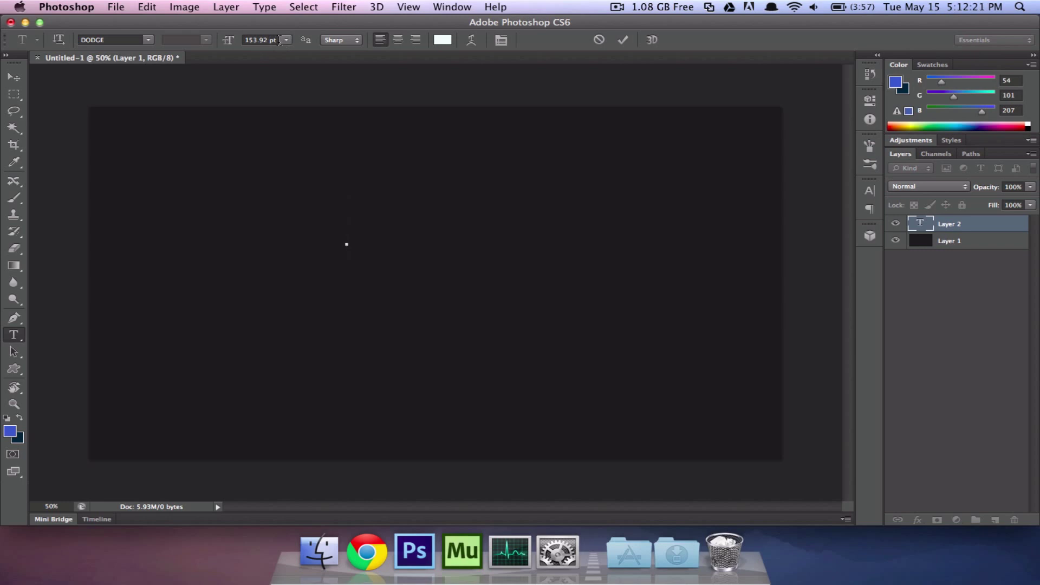
pyautogui.click(236, 41)
pyautogui.click(353, 234)
# - Type OMNITUTS, reposition it, then replace it with a single committed letter O
pyautogui.write('OMNITUTS')
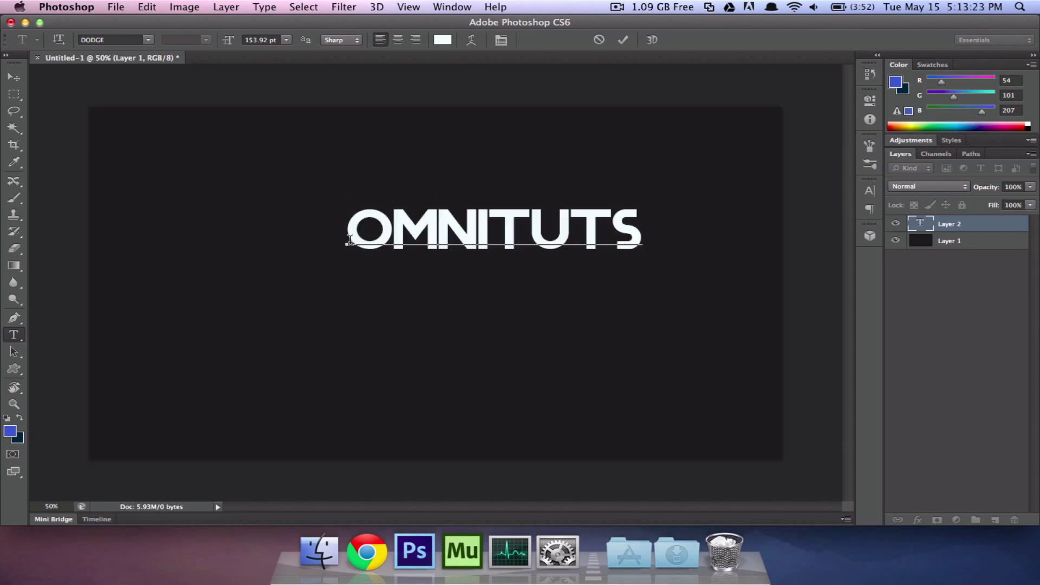
pyautogui.moveTo(513, 143); pyautogui.dragTo(473, 170)
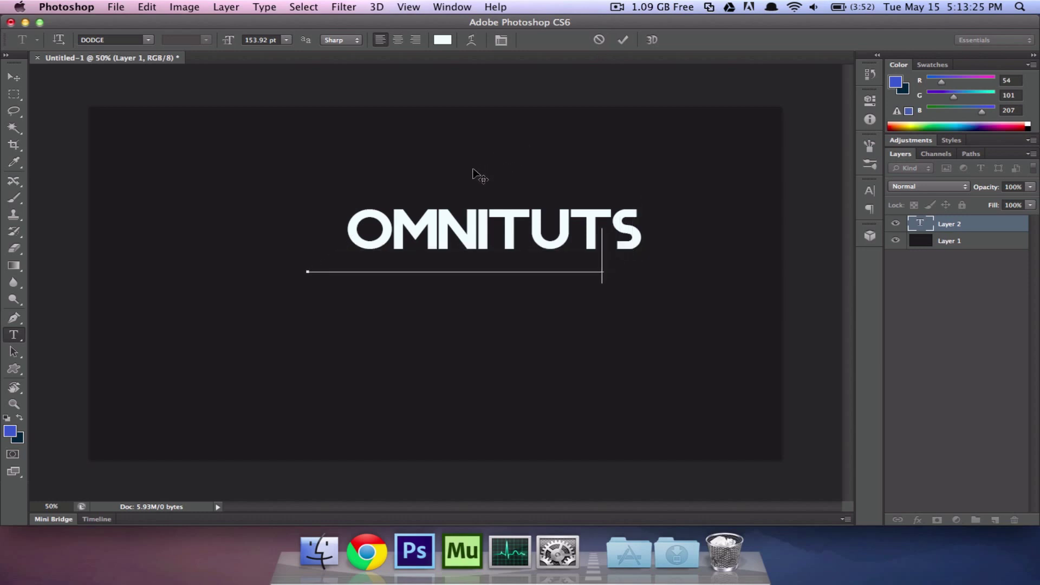
pyautogui.moveTo(615, 268); pyautogui.dragTo(253, 254)
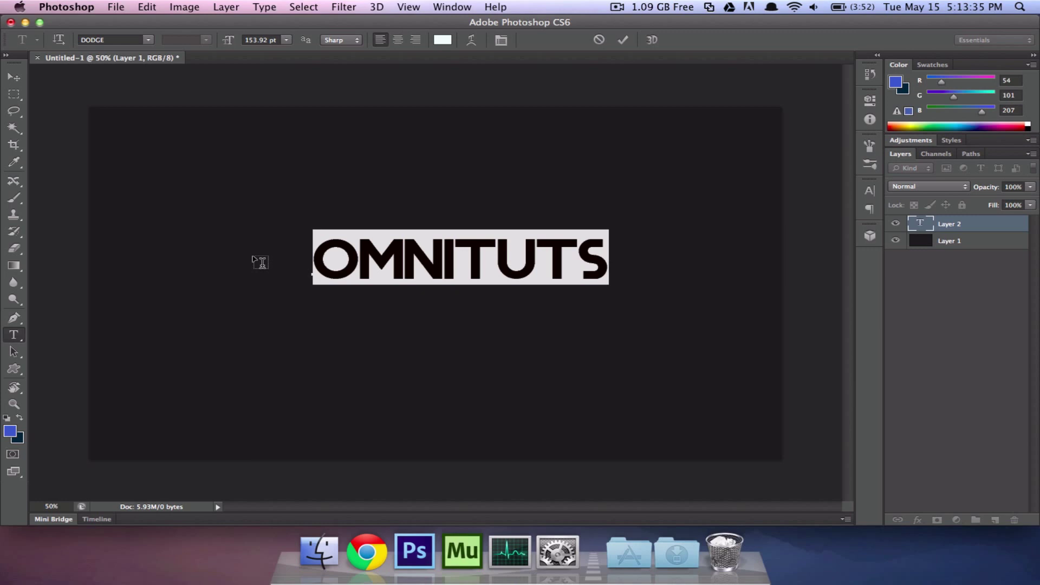
pyautogui.write('O')
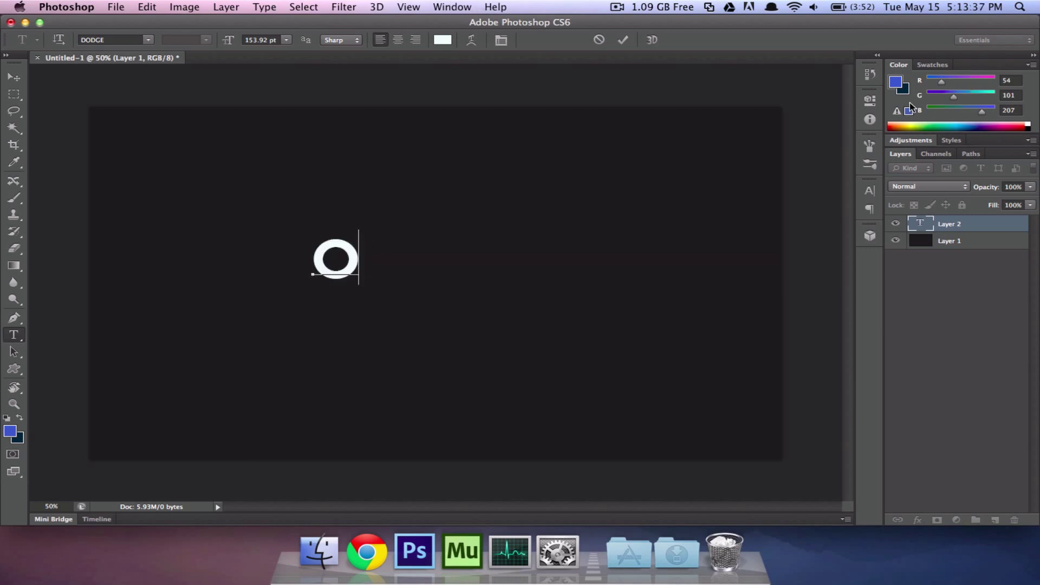
pyautogui.click(623, 40)
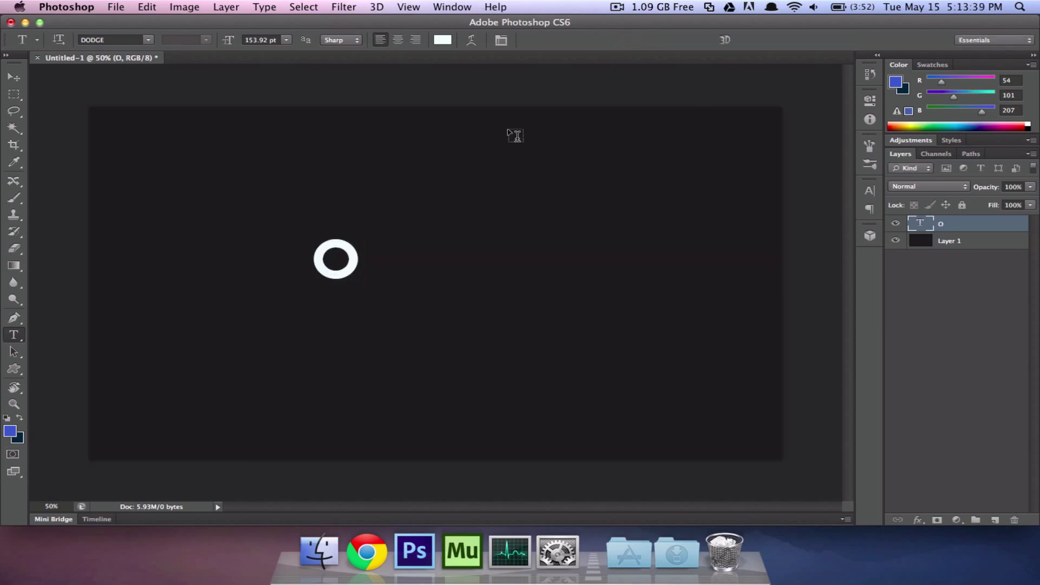
# - Move the white O right, closer to the canvas centre
pyautogui.press('v')
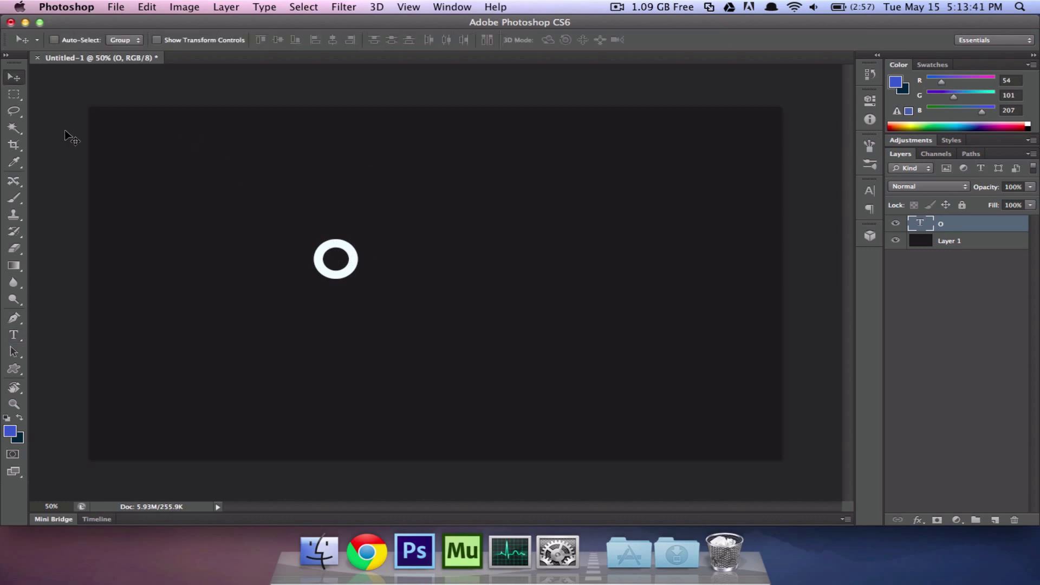
pyautogui.moveTo(348, 272); pyautogui.dragTo(397, 269)
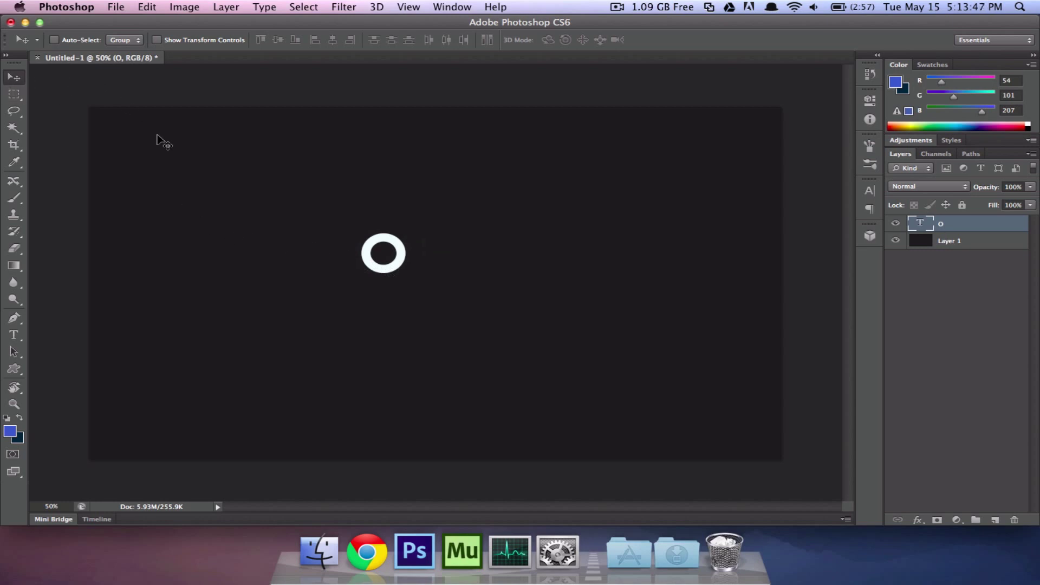
pyautogui.moveTo(399, 273); pyautogui.dragTo(410, 271)
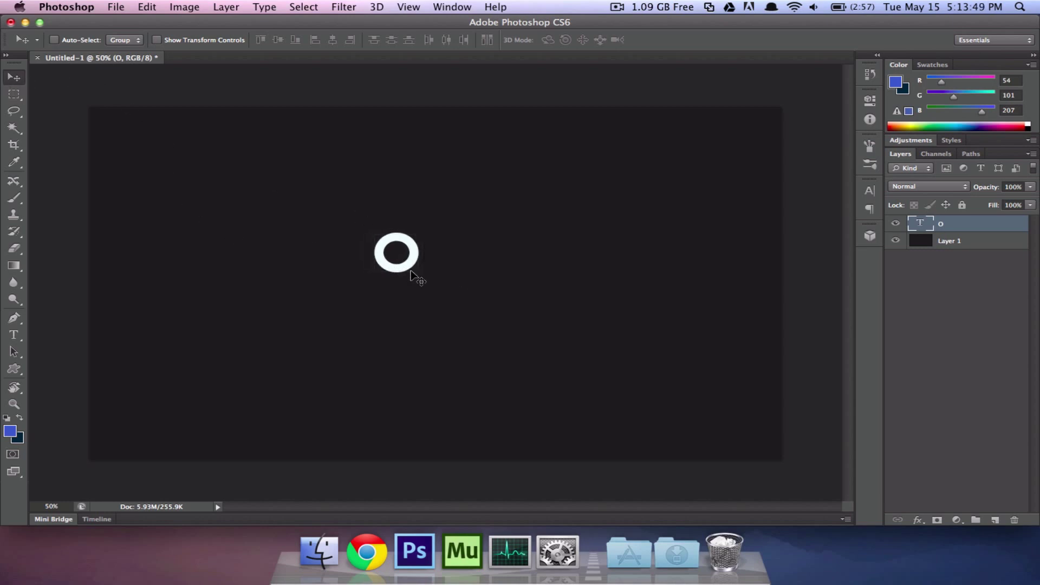
pyautogui.press('super+t')
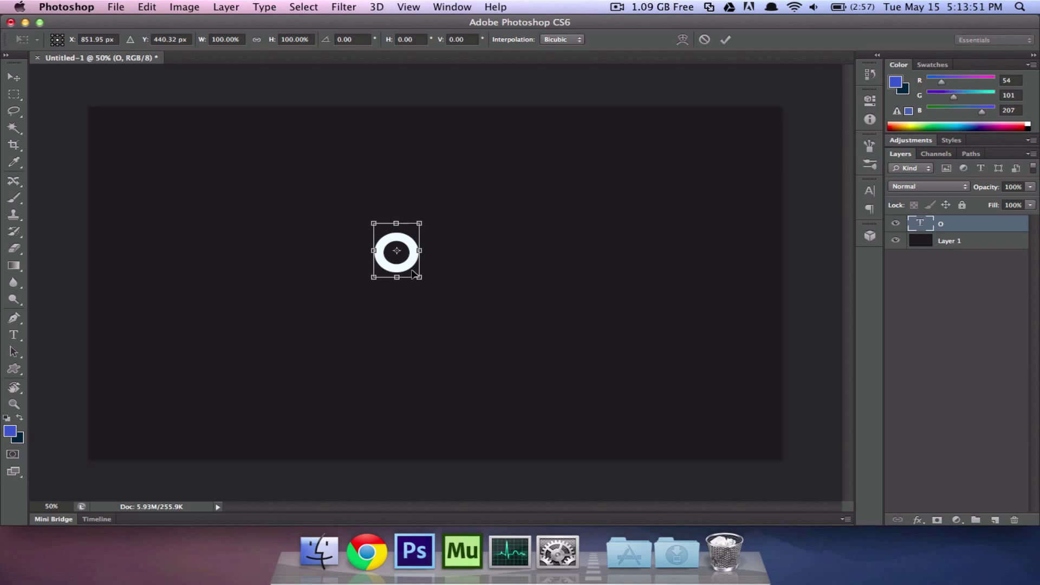
# - Scale the O to about 237% around its centre and nudge the ring up
pyautogui.click(149, 7)
pyautogui.click(438, 269)
pyautogui.moveTo(419, 278); pyautogui.dragTo(467, 303)
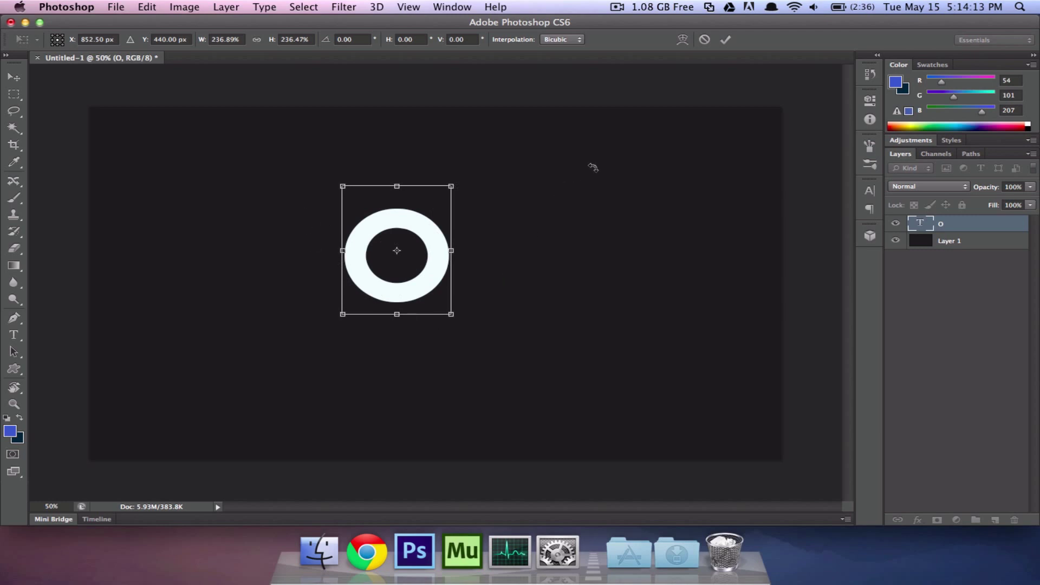
pyautogui.click(724, 41)
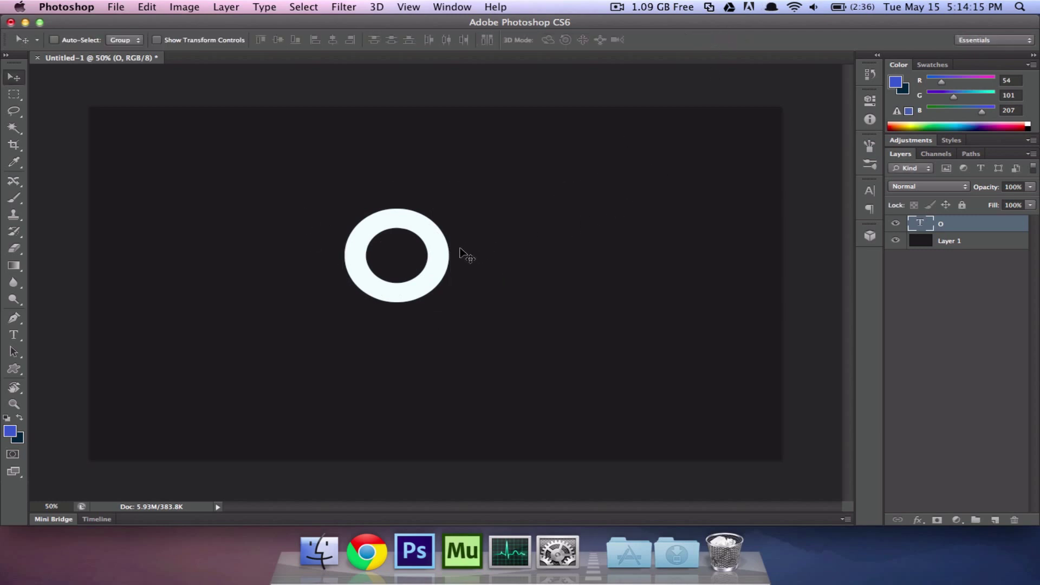
pyautogui.moveTo(448, 256); pyautogui.dragTo(449, 239)
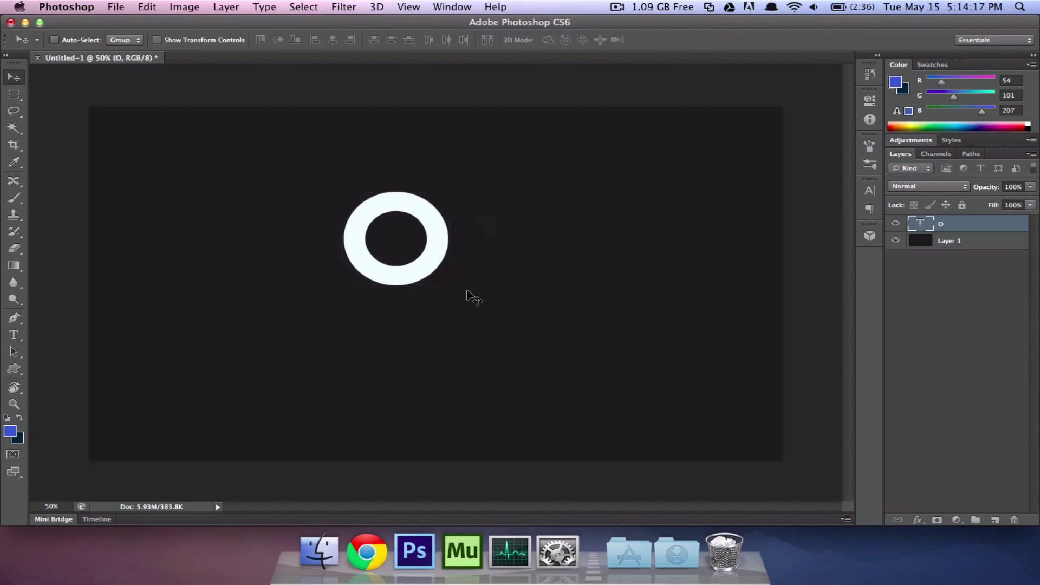
# - Add a white T on a new text layer right of the ring
pyautogui.press('t')
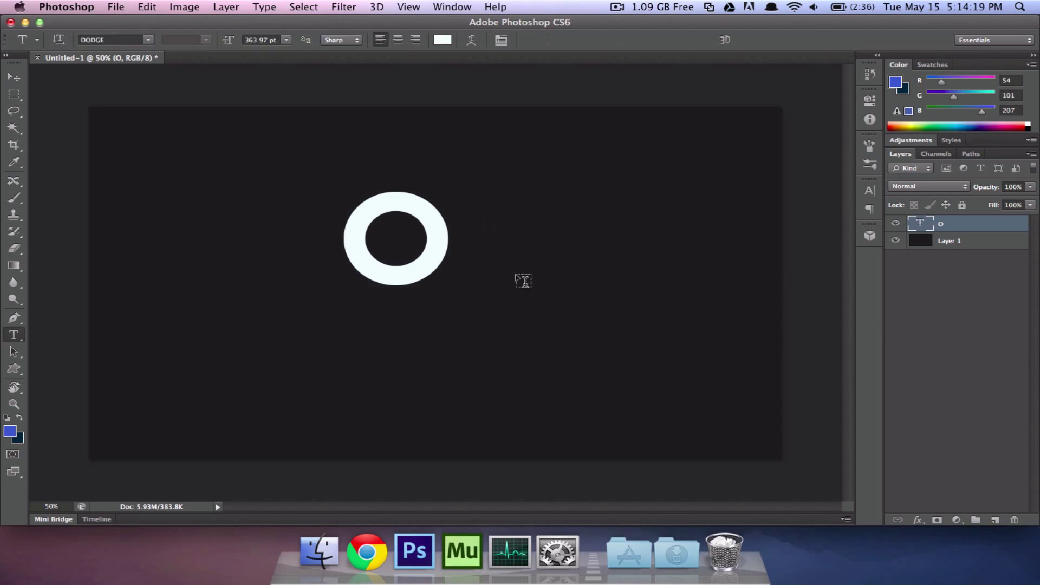
pyautogui.click(491, 286)
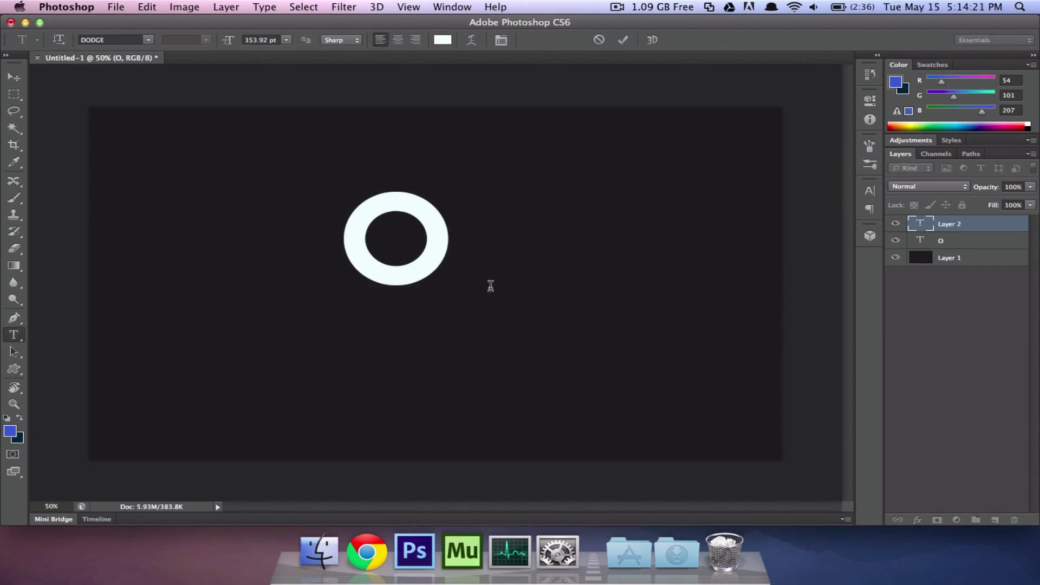
pyautogui.write('T')
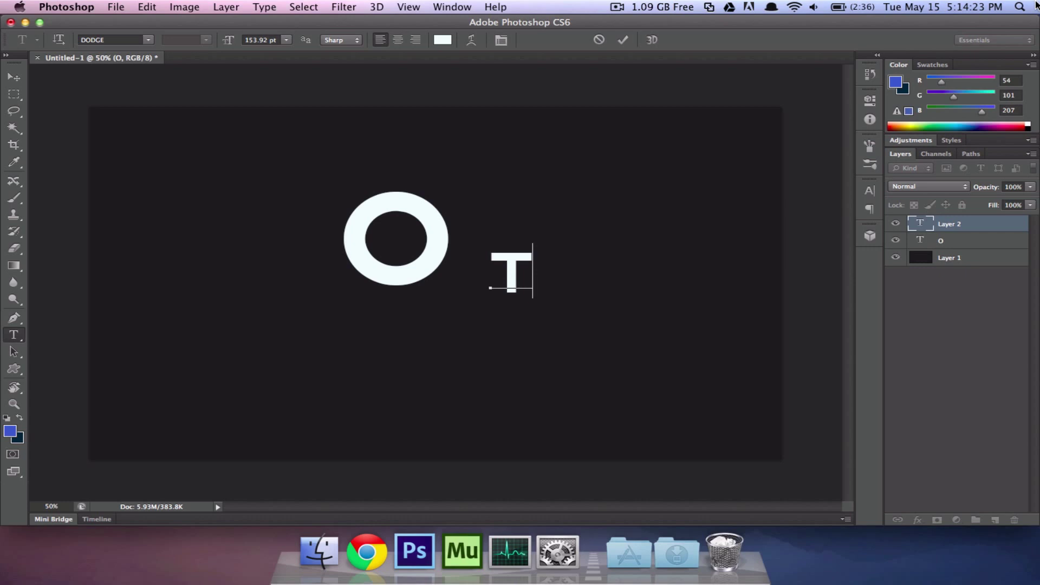
pyautogui.click(623, 39)
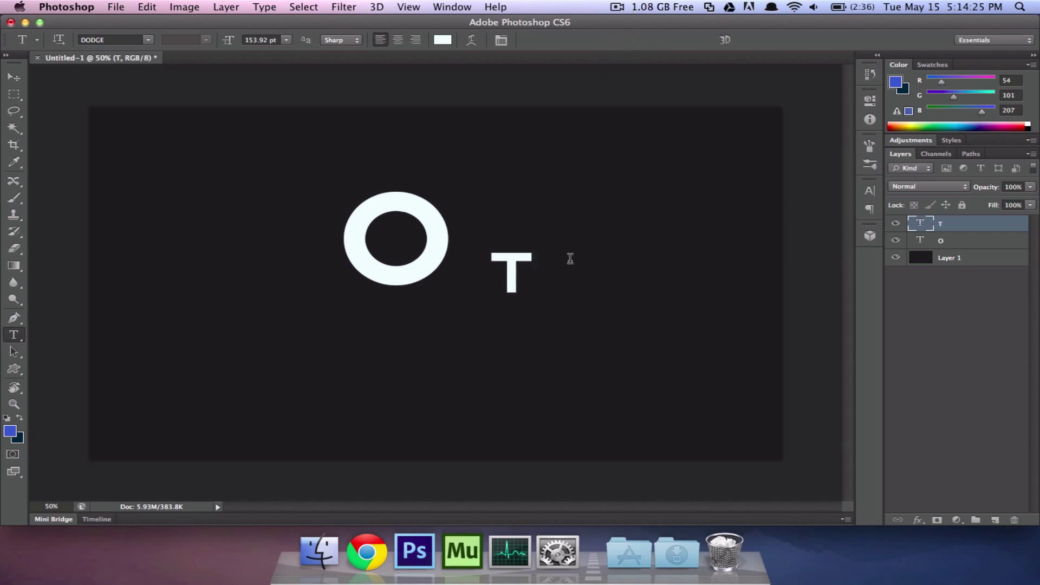
# - Copy the O's 363.97 pt font size from the options bar
pyautogui.click(974, 246)
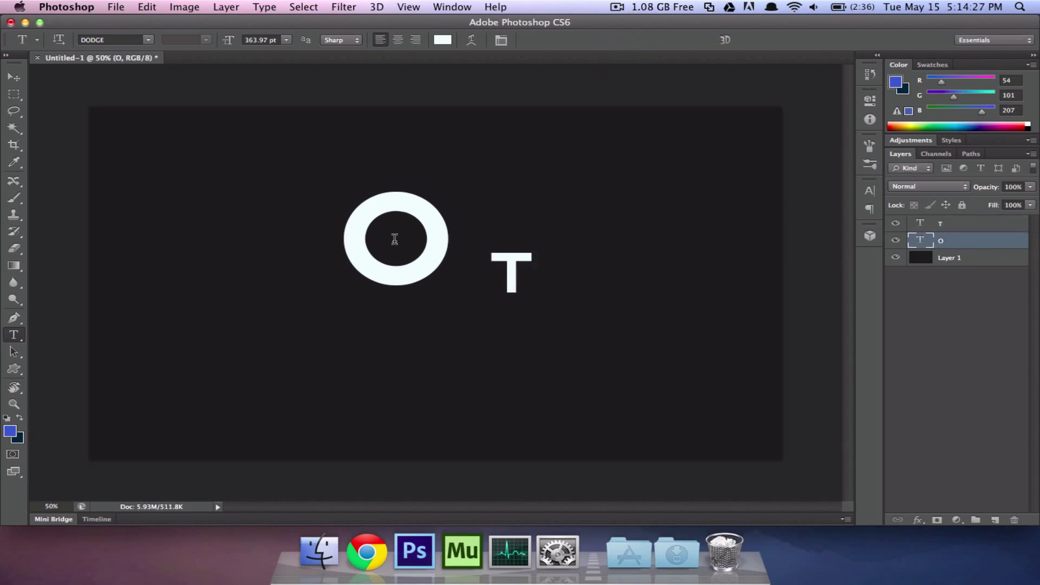
pyautogui.click(396, 216)
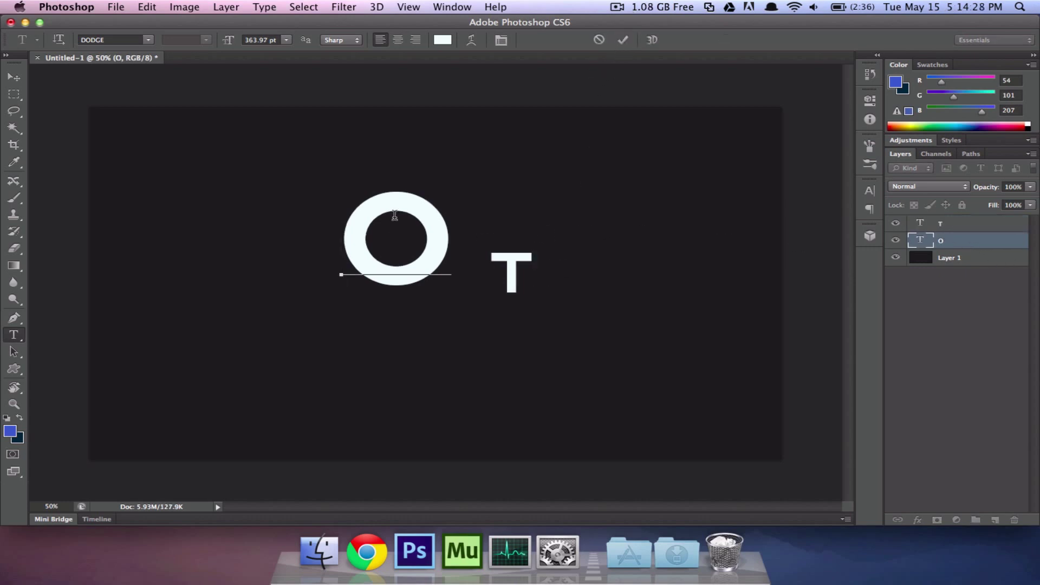
pyautogui.click(263, 39)
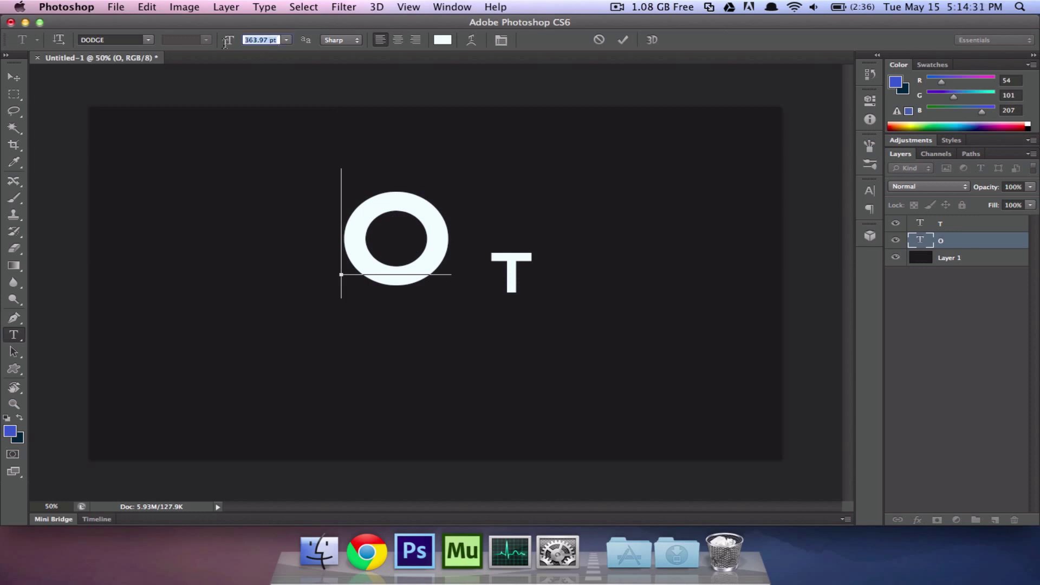
pyautogui.rightClick(258, 38)
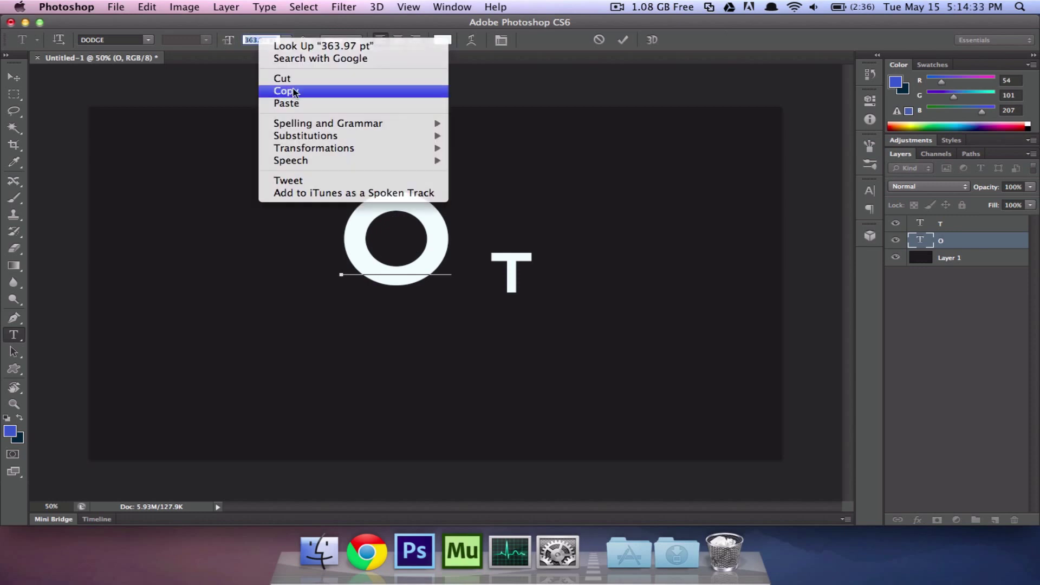
pyautogui.click(293, 92)
pyautogui.click(624, 40)
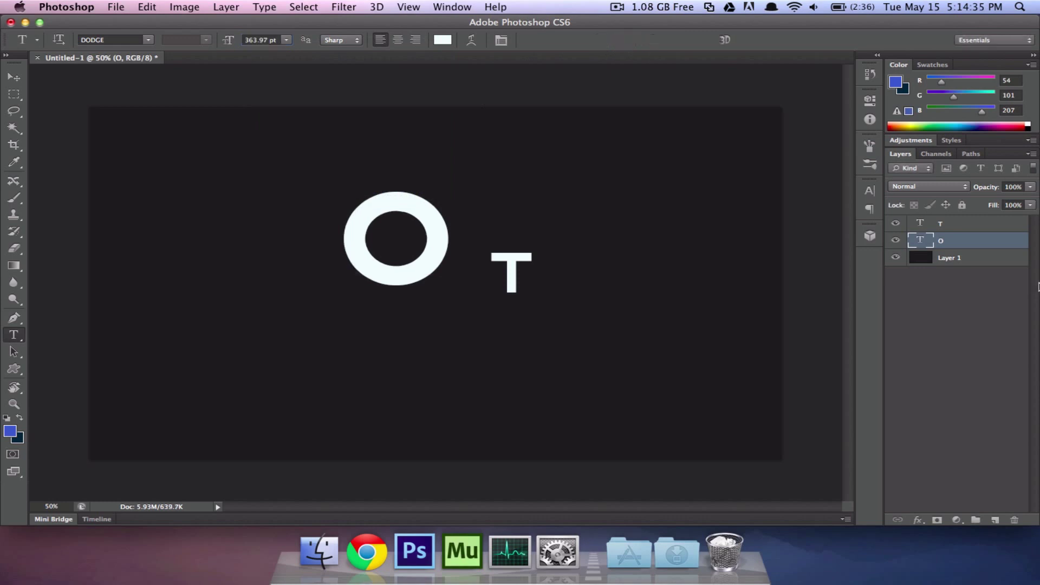
# - Set the T's font size to 363.97 pt to match the O
pyautogui.click(969, 224)
pyautogui.click(495, 247)
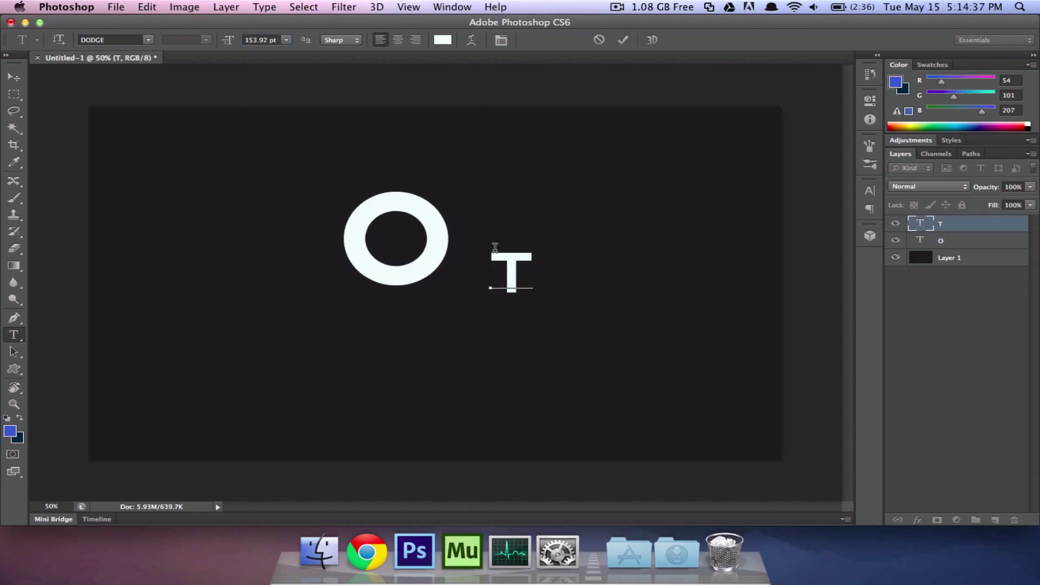
pyautogui.moveTo(490, 271); pyautogui.dragTo(564, 271)
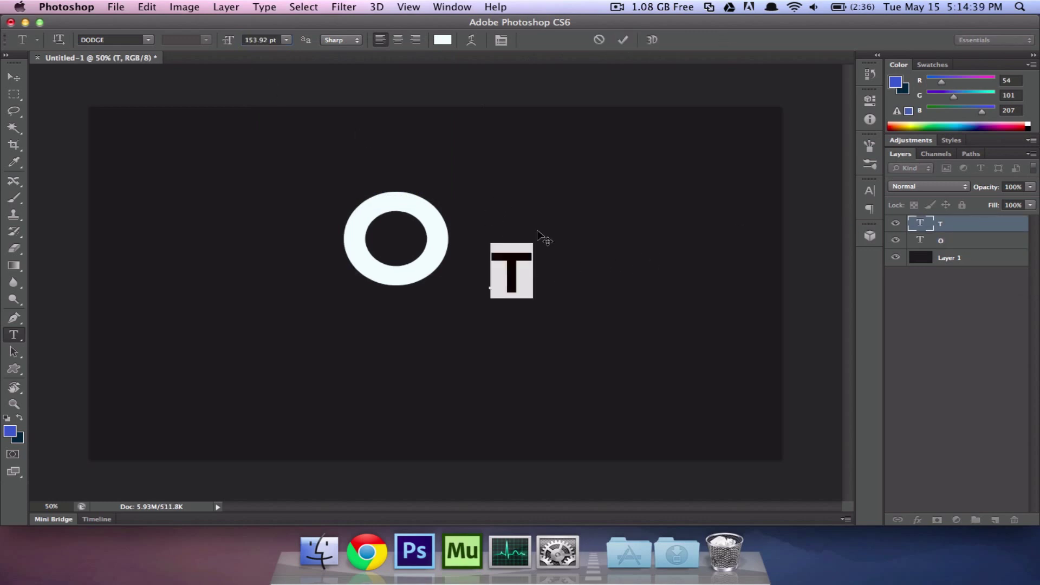
pyautogui.click(265, 37)
pyautogui.rightClick(266, 38)
pyautogui.click(281, 71)
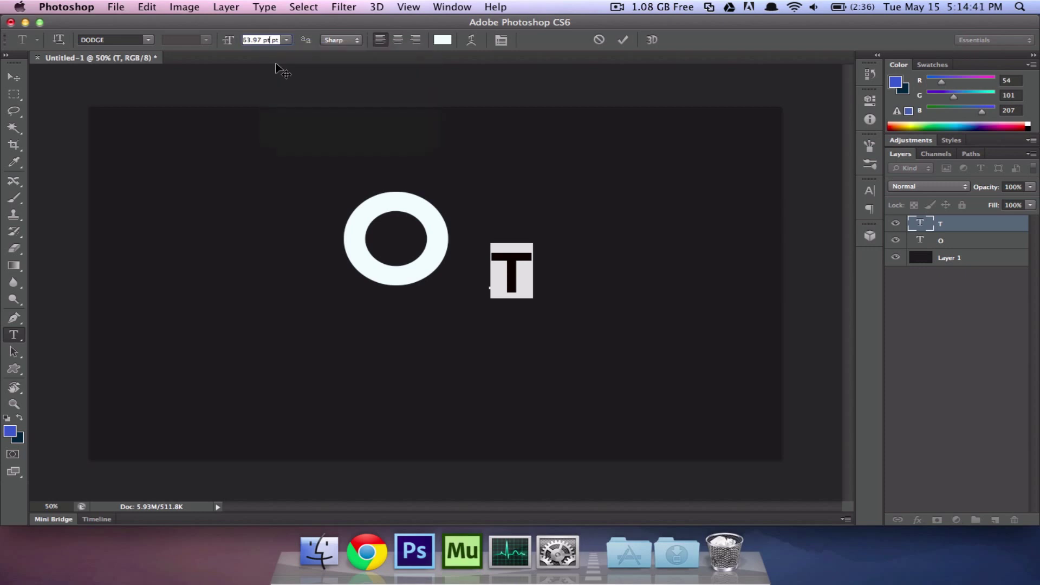
pyautogui.tripleClick(268, 40)
pyautogui.rightClick(267, 40)
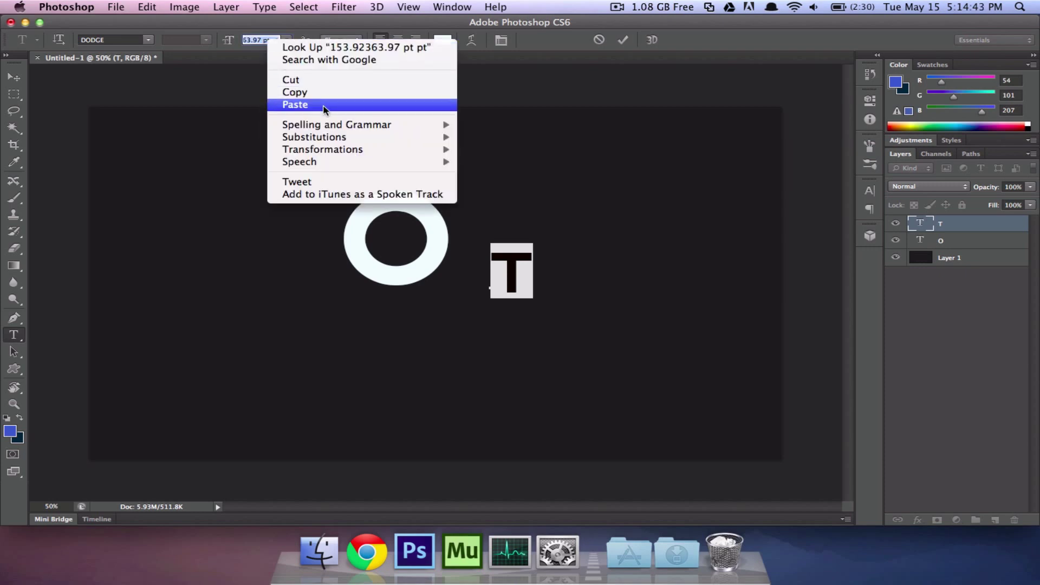
pyautogui.click(389, 104)
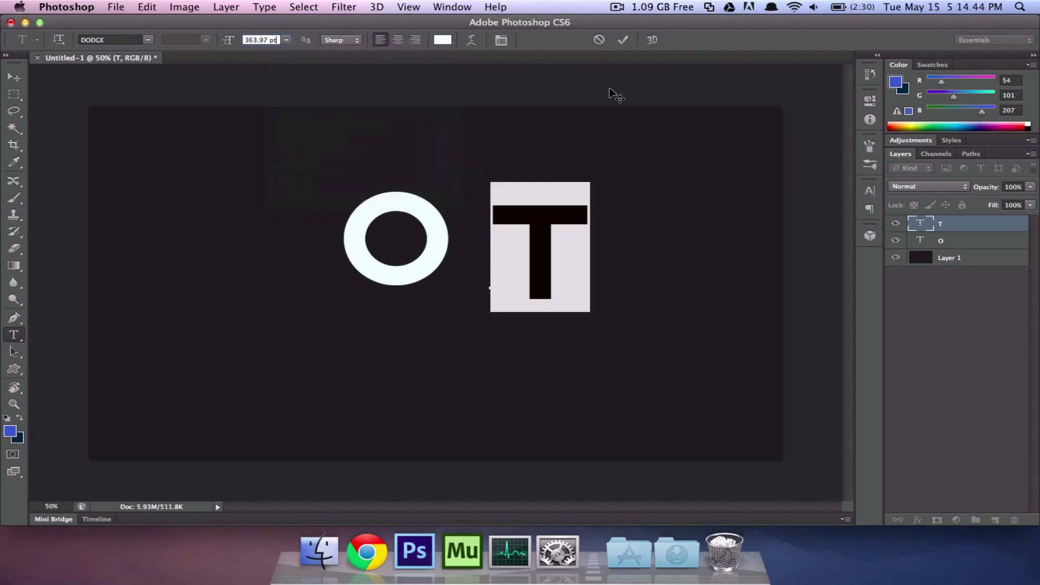
pyautogui.click(622, 40)
# - Move the T toward the O and fine-tune its position with arrow nudges
pyautogui.press('v')
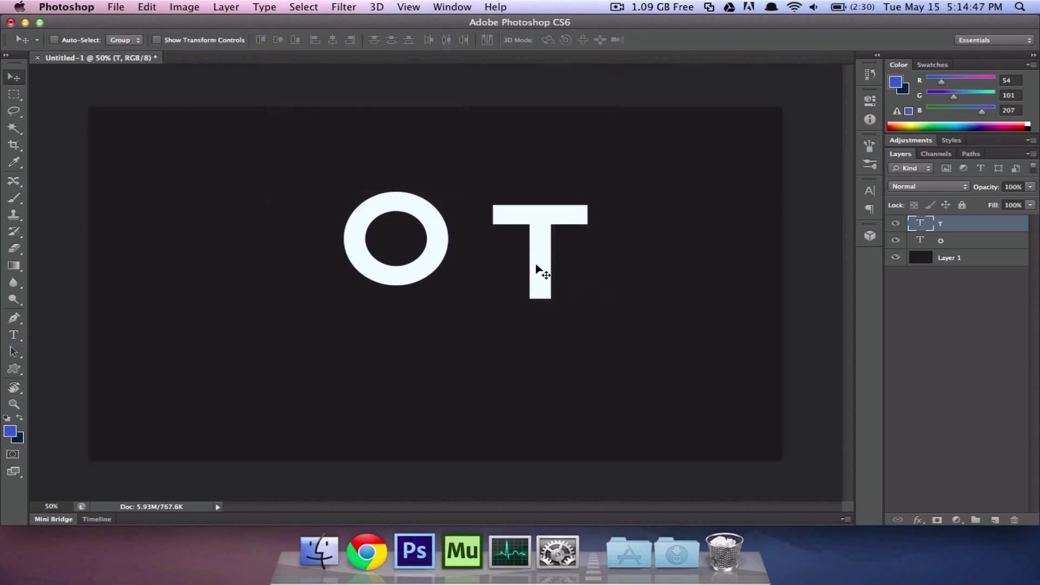
pyautogui.moveTo(539, 274); pyautogui.dragTo(472, 294)
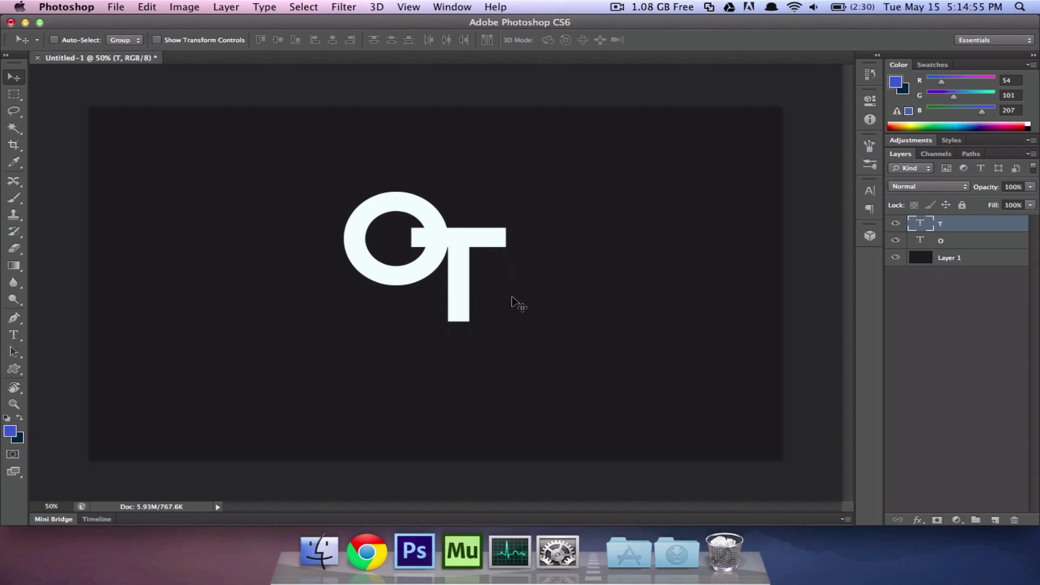
pyautogui.press('Right')
pyautogui.press('Right')
pyautogui.press('Right')
pyautogui.press('Right')
pyautogui.press('Right')
pyautogui.press('Right')
pyautogui.press('Right')
pyautogui.press('Right')
pyautogui.press('Right')
pyautogui.press('Right')
pyautogui.press('Right')
pyautogui.press('Right')
pyautogui.press('Right')
pyautogui.press('Right')
pyautogui.press('Right')
pyautogui.press('Right')
pyautogui.press('Right')
pyautogui.press('Right')
pyautogui.press('Right')
pyautogui.press('Right')
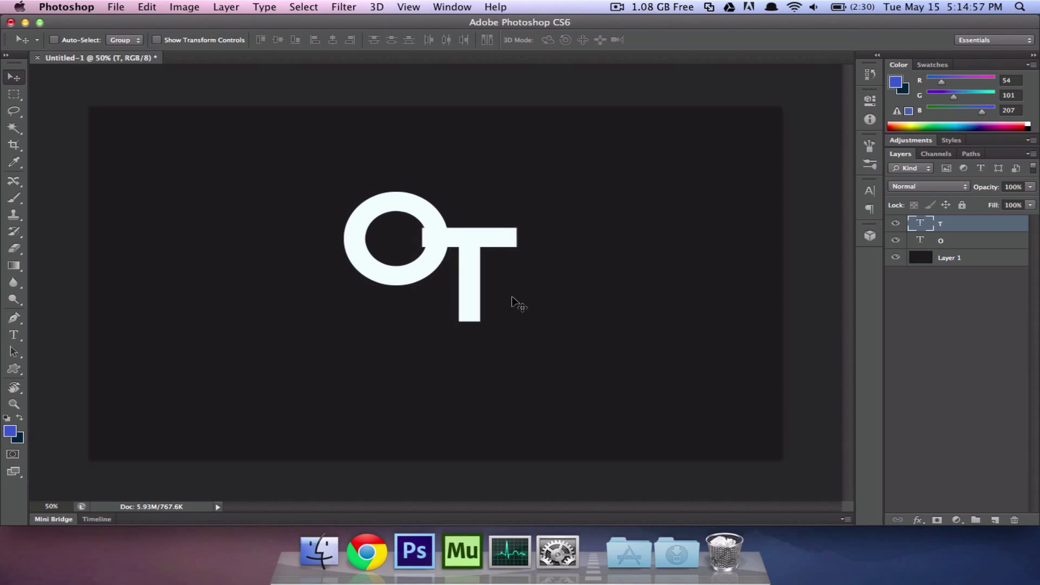
pyautogui.press('Right')
pyautogui.press('Right')
pyautogui.press('Right')
pyautogui.press('Right')
pyautogui.press('Right')
pyautogui.press('Right')
pyautogui.press('Right')
pyautogui.press('Right')
pyautogui.press('Right')
pyautogui.press('Right')
pyautogui.press('Right')
pyautogui.press('Right')
pyautogui.press('Left')
pyautogui.press('Left')
pyautogui.press('Left')
pyautogui.press('Left')
pyautogui.press('Left')
pyautogui.press('Left')
pyautogui.press('Left')
pyautogui.press('Left')
pyautogui.press('Left')
pyautogui.press('Left')
pyautogui.press('Down')
pyautogui.press('Down')
pyautogui.press('Down')
pyautogui.press('Down')
pyautogui.press('Down')
pyautogui.press('Down')
pyautogui.press('Down')
pyautogui.press('Down')
pyautogui.press('Down')
pyautogui.press('Down')
pyautogui.press('Down')
pyautogui.press('Down')
pyautogui.press('Down')
pyautogui.press('Down')
pyautogui.press('Left')
pyautogui.press('Left')
pyautogui.press('Left')
pyautogui.press('Left')
pyautogui.press('Left')
pyautogui.press('Left')
pyautogui.press('Left')
pyautogui.press('Left')
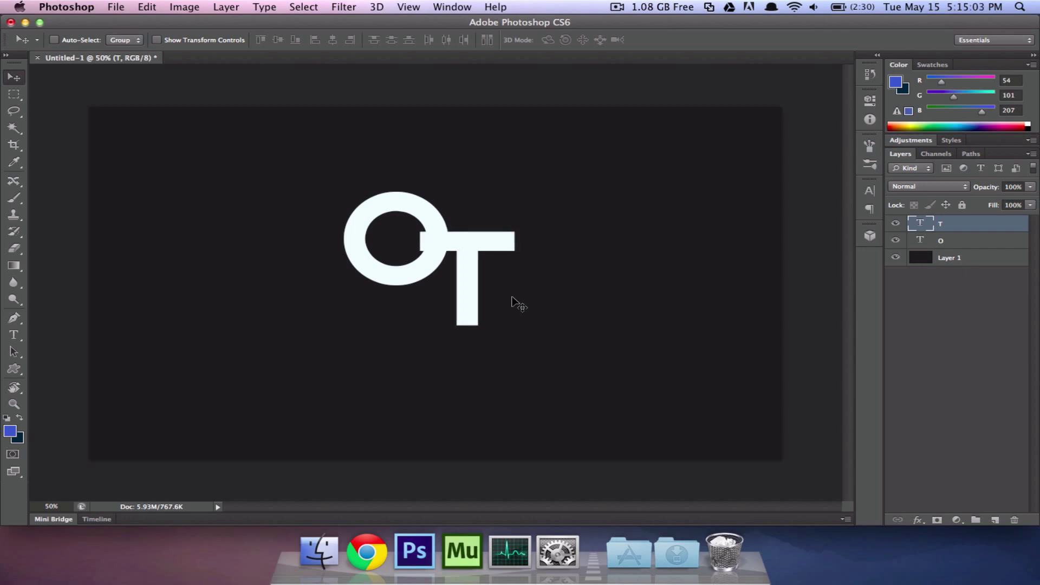
pyautogui.press('Left')
pyautogui.press('Left')
pyautogui.press('Left')
pyautogui.press('Left')
pyautogui.press('Left')
pyautogui.press('Left')
# - Shrink the T to about 87% and position it over the ring's right side
pyautogui.press('super+t')
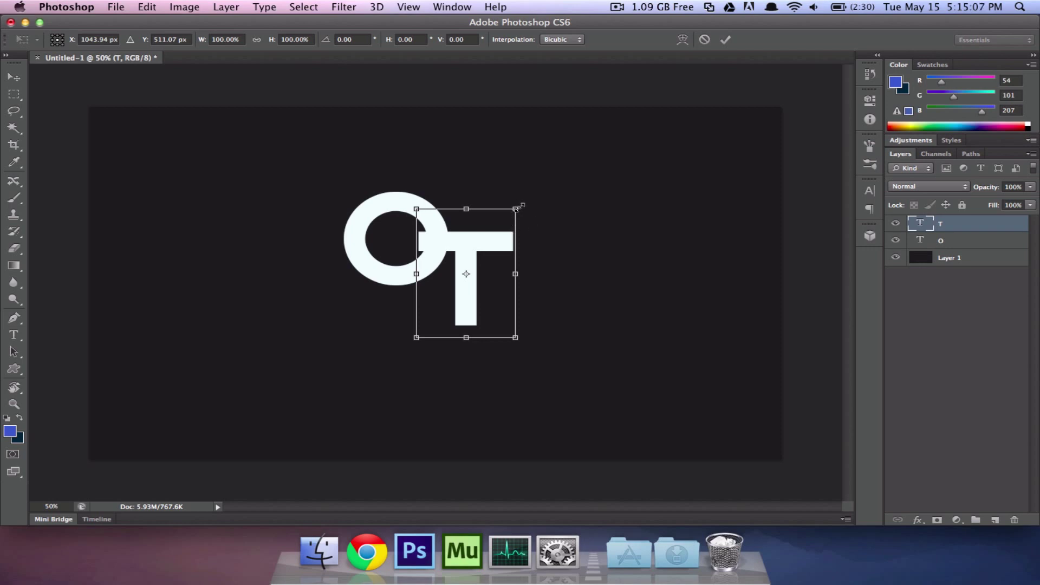
pyautogui.moveTo(519, 207); pyautogui.dragTo(513, 215)
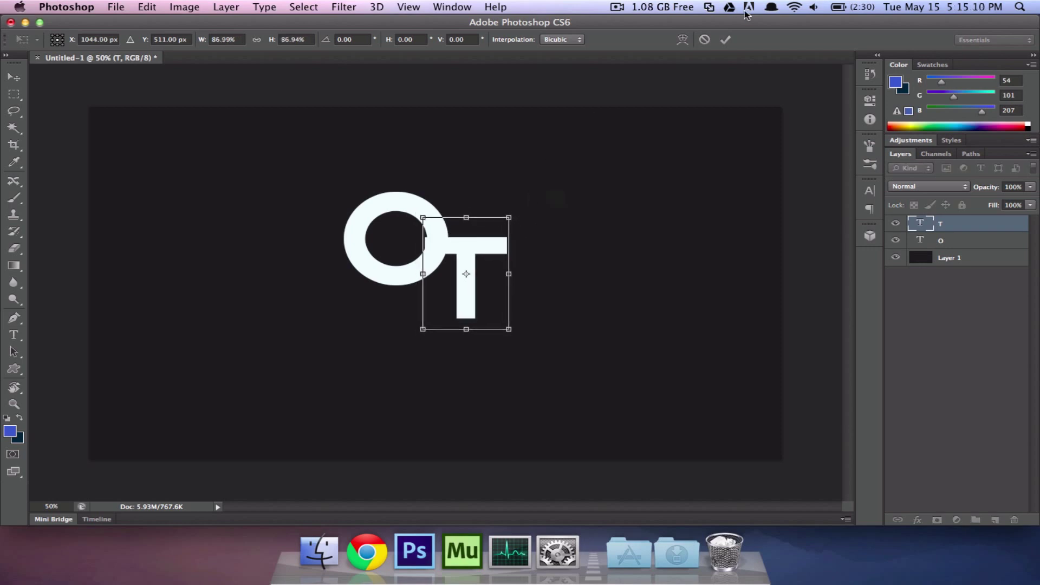
pyautogui.click(726, 39)
pyautogui.moveTo(475, 307); pyautogui.dragTo(464, 307)
pyautogui.press('Right')
pyautogui.press('Right')
pyautogui.press('Right')
pyautogui.press('Right')
pyautogui.press('Right')
pyautogui.press('Right')
pyautogui.press('Right')
pyautogui.press('Right')
pyautogui.press('Right')
pyautogui.press('Right')
pyautogui.press('Right')
pyautogui.press('Right')
pyautogui.press('Right')
pyautogui.press('Right')
pyautogui.press('Right')
pyautogui.press('Right')
pyautogui.press('Right')
pyautogui.press('Right')
pyautogui.press('Right')
pyautogui.press('Right')
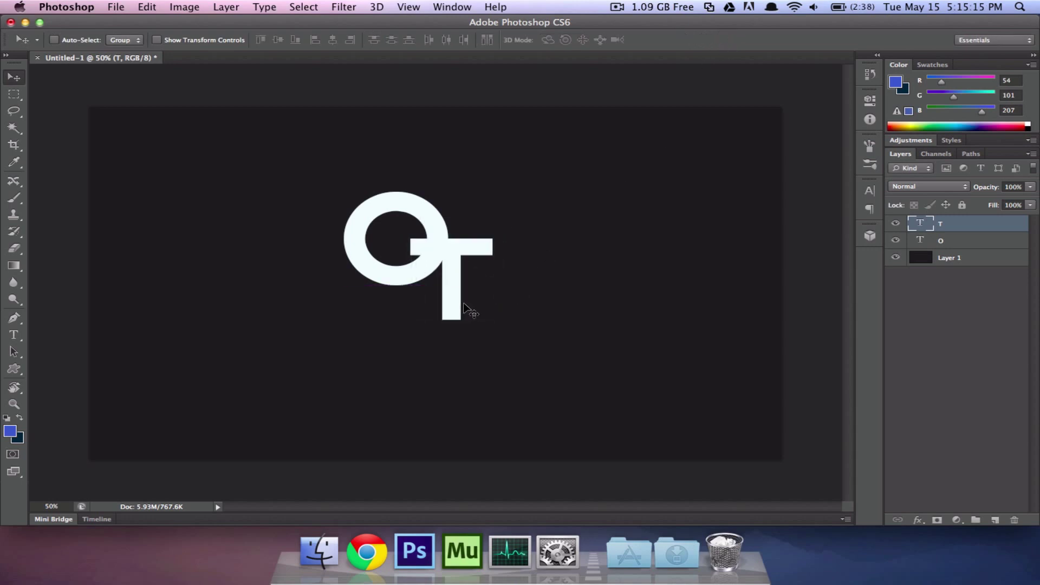
pyautogui.press('Right')
pyautogui.press('Right')
pyautogui.press('Right')
pyautogui.press('Right')
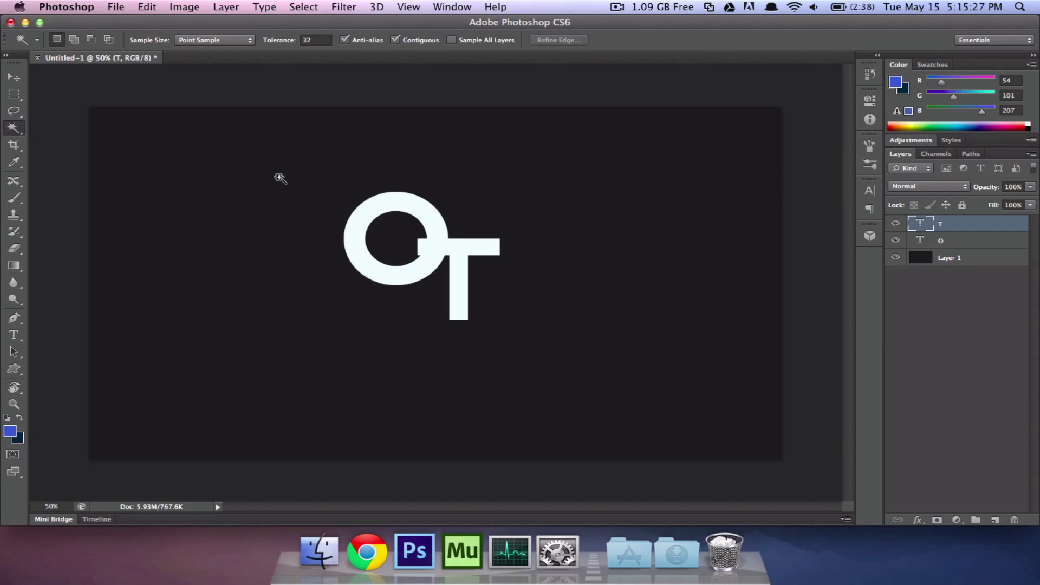
# - Select the T's pixels and expand the selection by 10 px
pyautogui.click(459, 266)
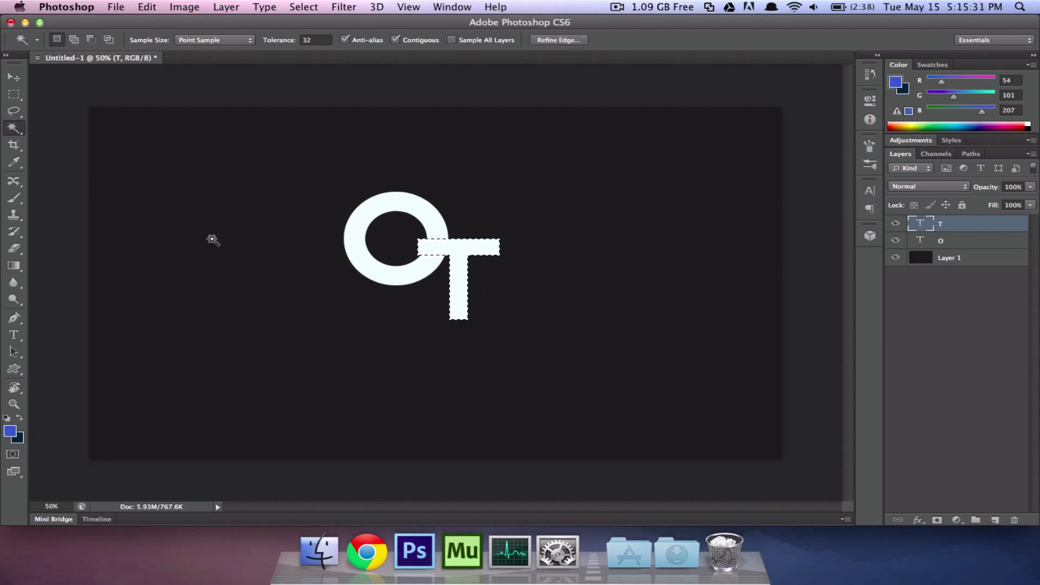
pyautogui.click(303, 8)
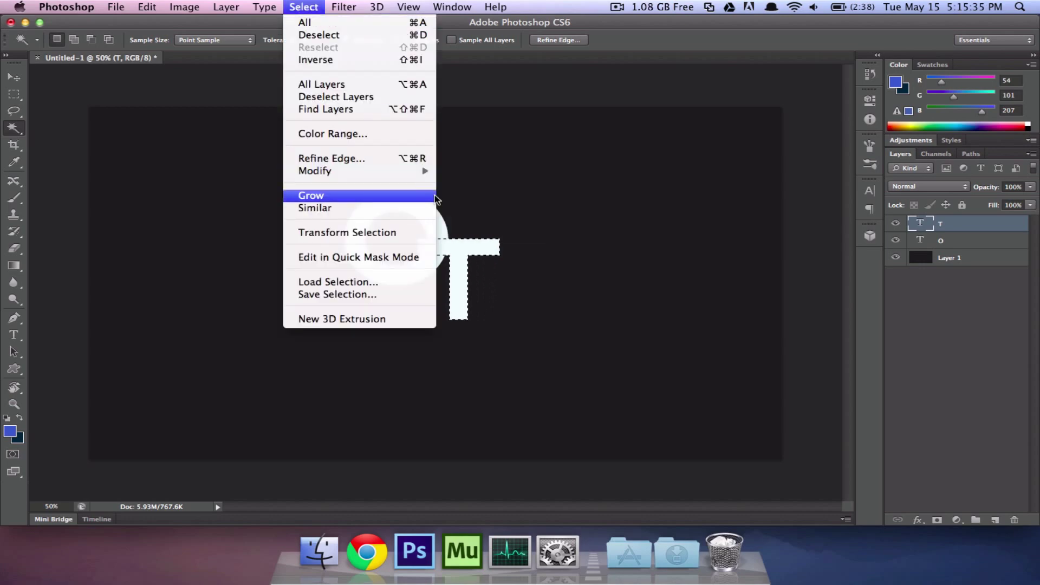
pyautogui.moveTo(412, 171)
pyautogui.click(474, 205)
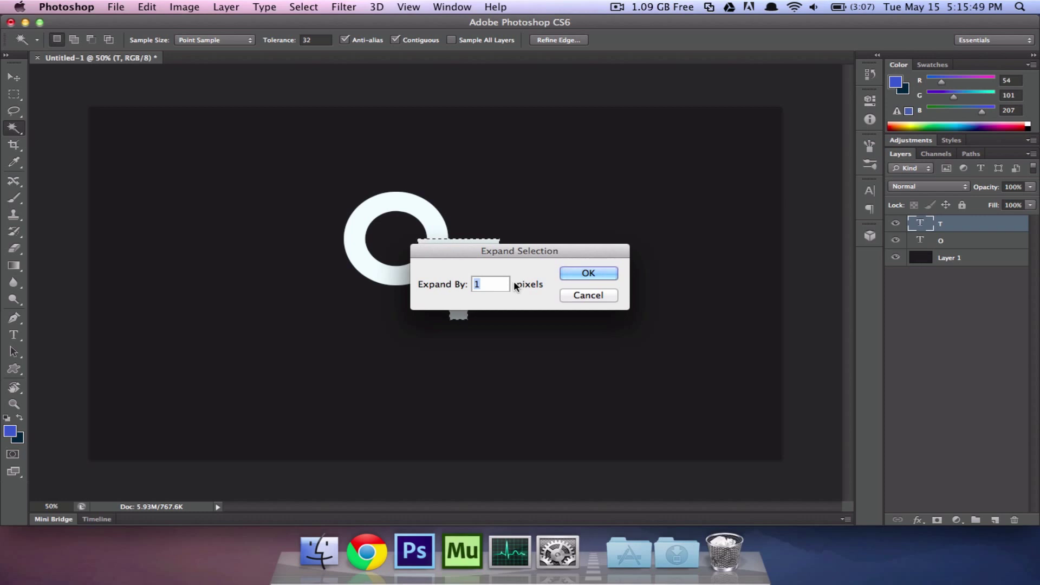
pyautogui.write('10')
pyautogui.press('Return')
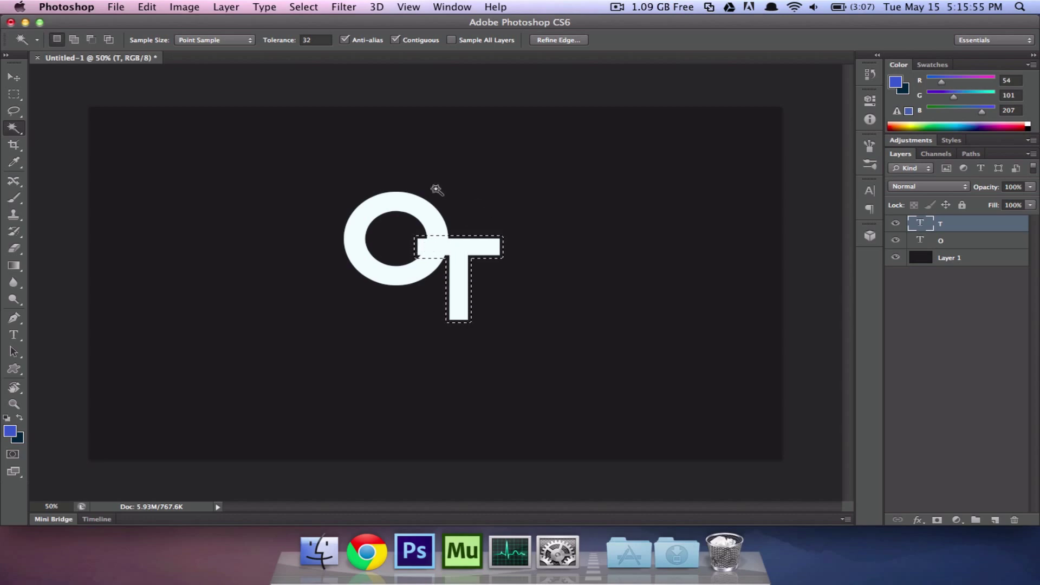
# - Rasterize the o layer, delete the selected area from the ring, and deselect
pyautogui.click(923, 242)
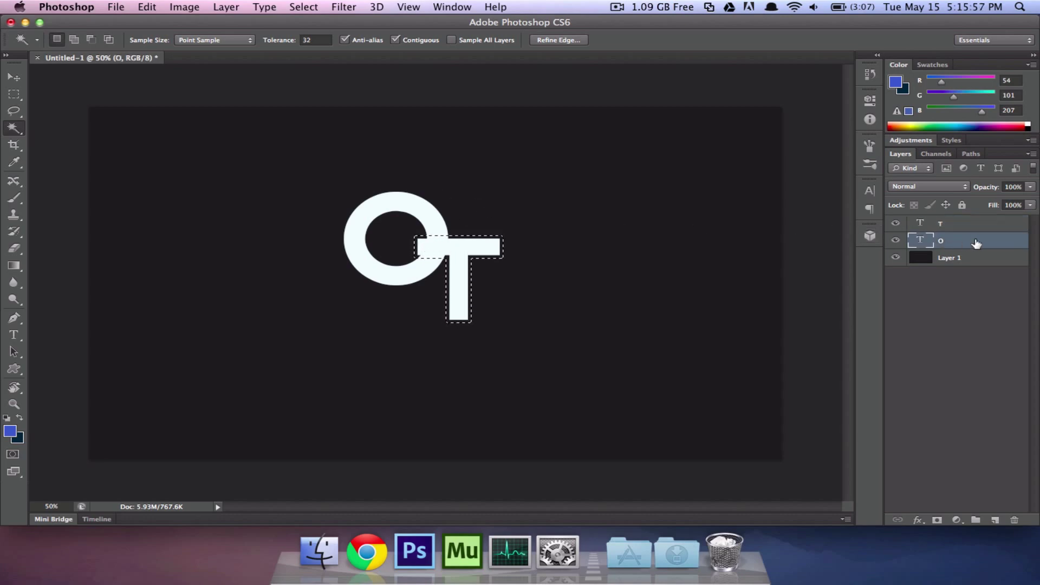
pyautogui.rightClick(976, 243)
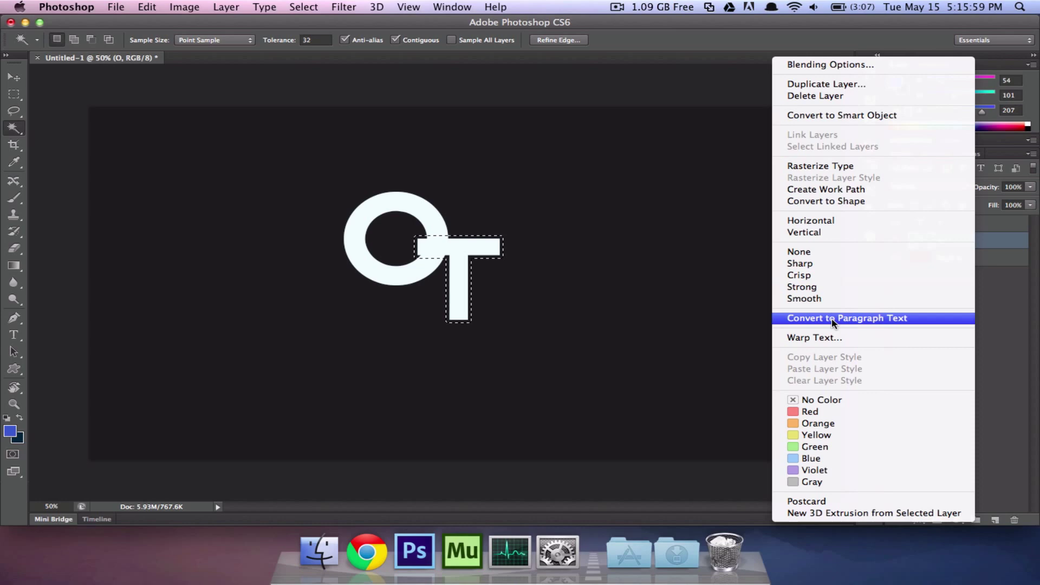
pyautogui.click(822, 166)
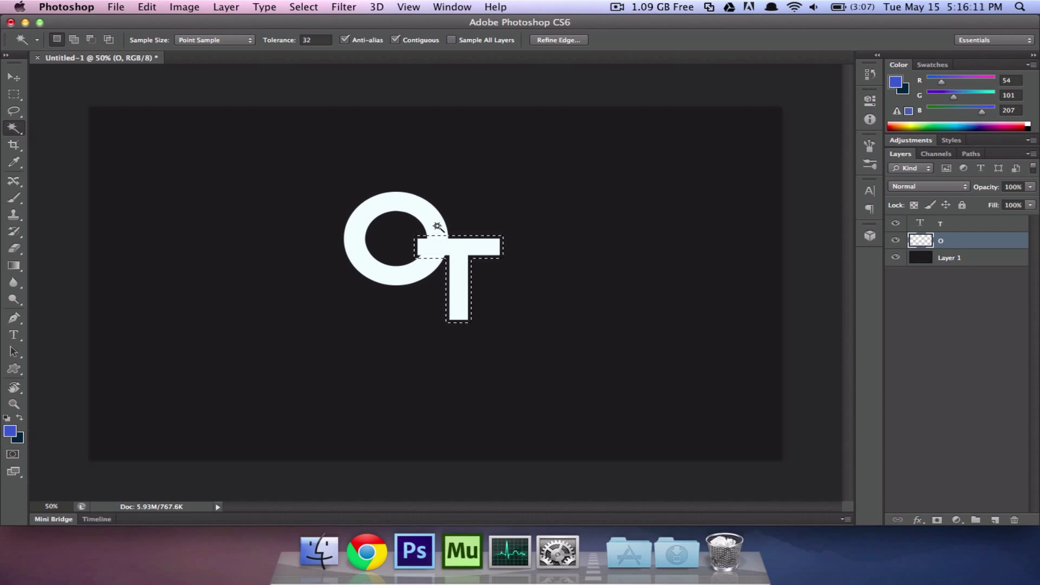
pyautogui.press('Delete')
pyautogui.press('super+d')
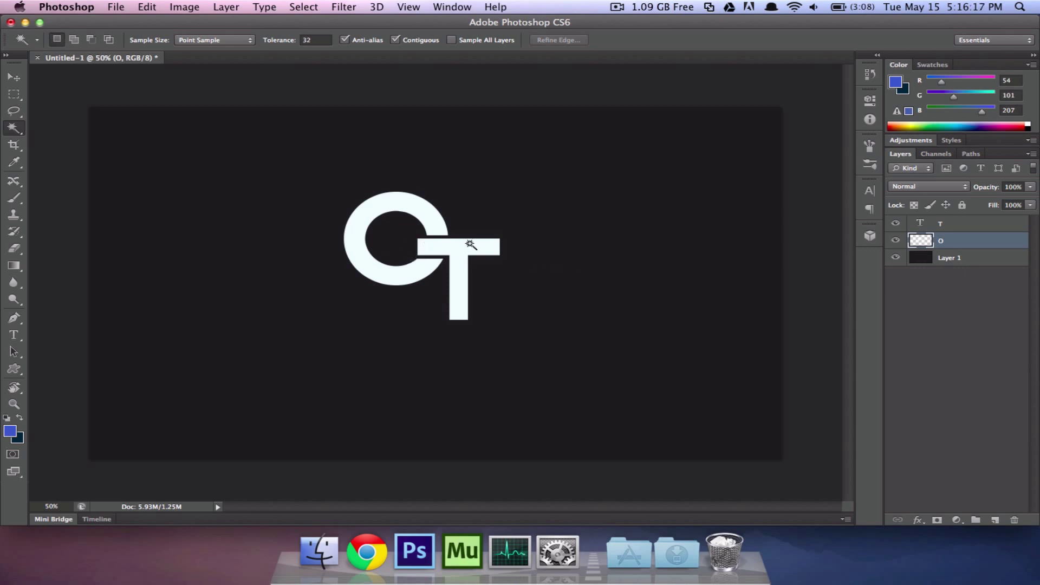
pyautogui.press('v')
pyautogui.moveTo(461, 257); pyautogui.dragTo(499, 270)
pyautogui.press('super+z')
# - Reposition the T slightly left inside the gap in the O ring
pyautogui.click(961, 226)
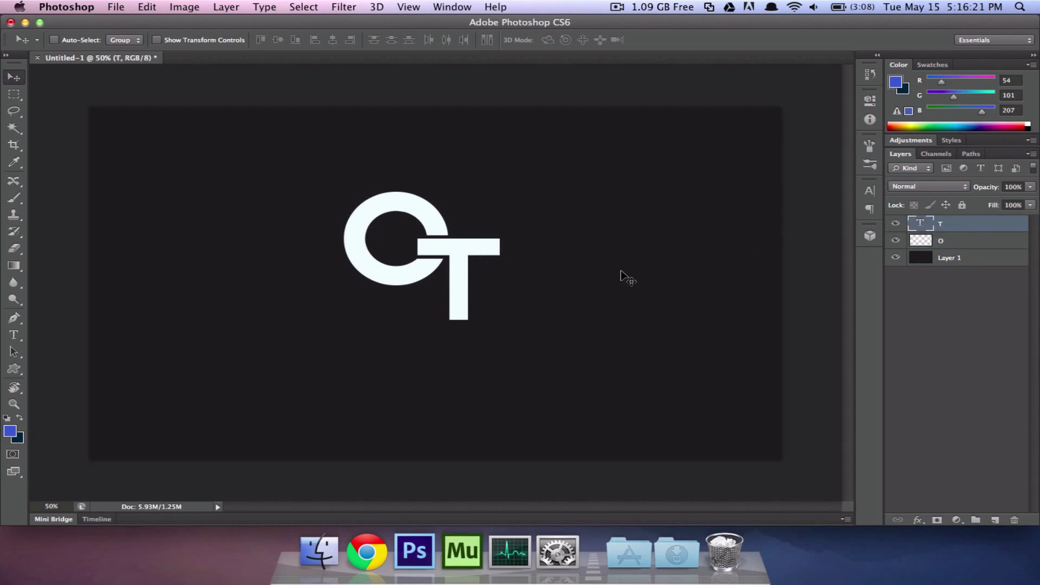
pyautogui.moveTo(485, 314); pyautogui.dragTo(584, 313)
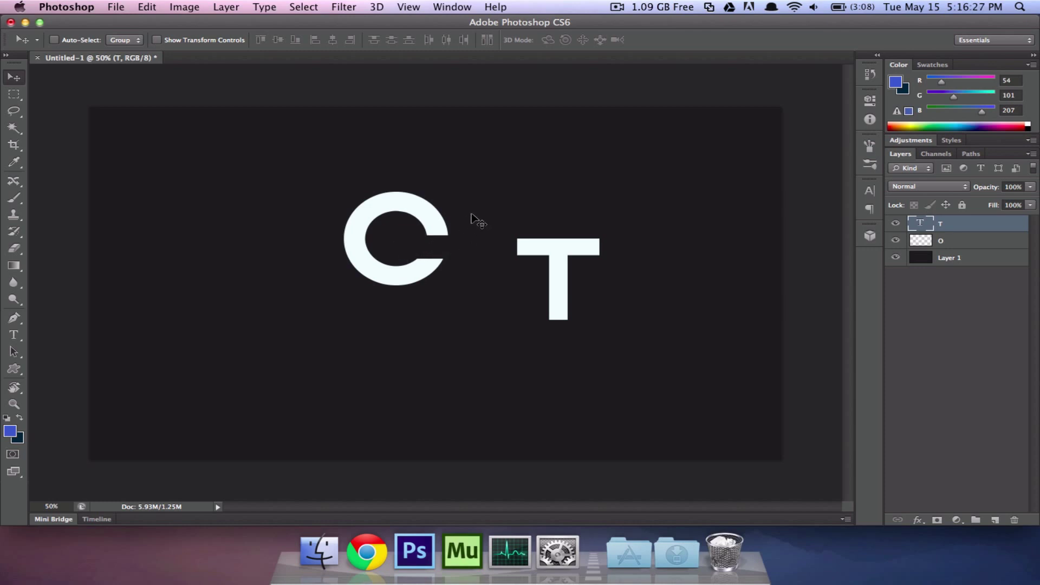
pyautogui.moveTo(471, 214); pyautogui.dragTo(493, 231)
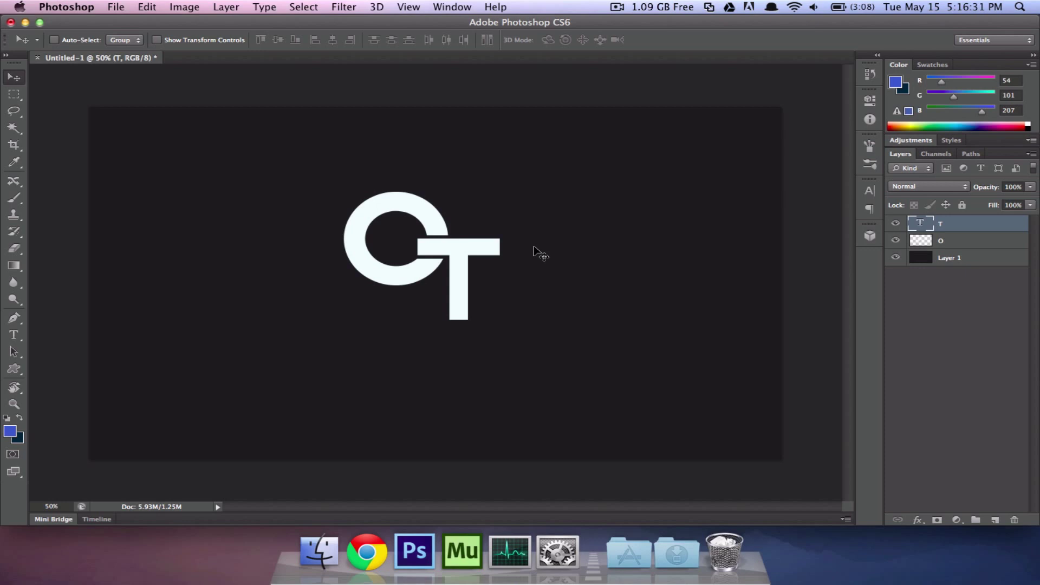
pyautogui.press('Left')
pyautogui.press('Left')
pyautogui.press('Left')
pyautogui.press('Left')
pyautogui.press('Left')
pyautogui.press('Left')
pyautogui.press('Left')
pyautogui.press('Left')
pyautogui.press('Left')
pyautogui.press('Left')
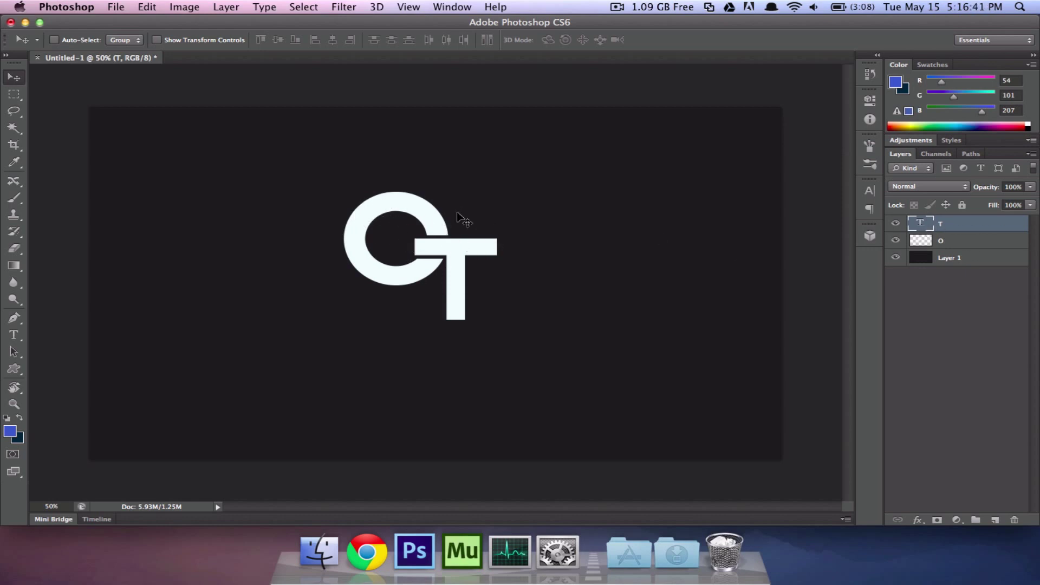
pyautogui.click(927, 285)
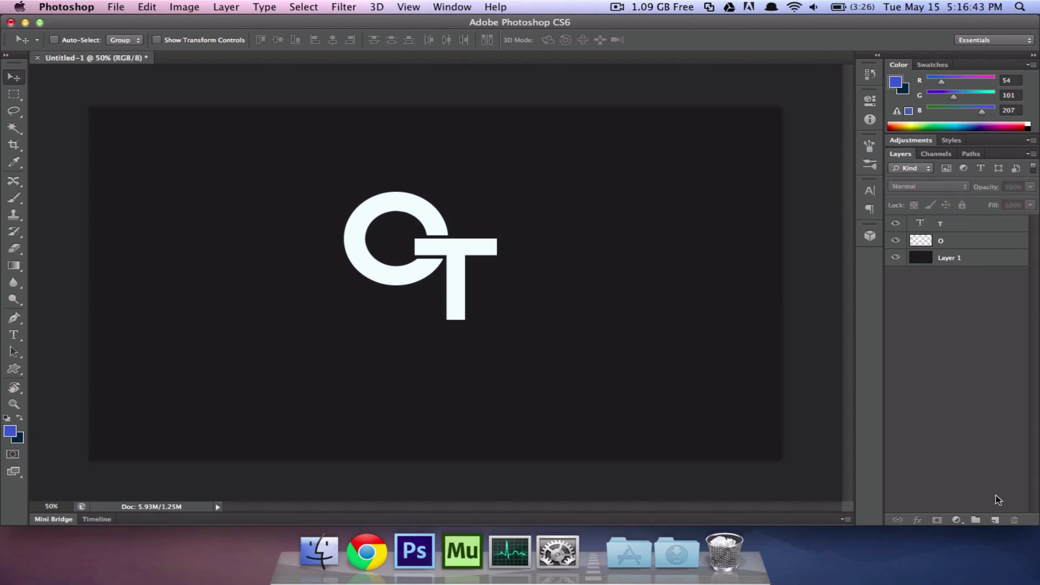
# - Add an empty Layer 2 on top and choose the foreground-to-background gradient preset
pyautogui.click(994, 521)
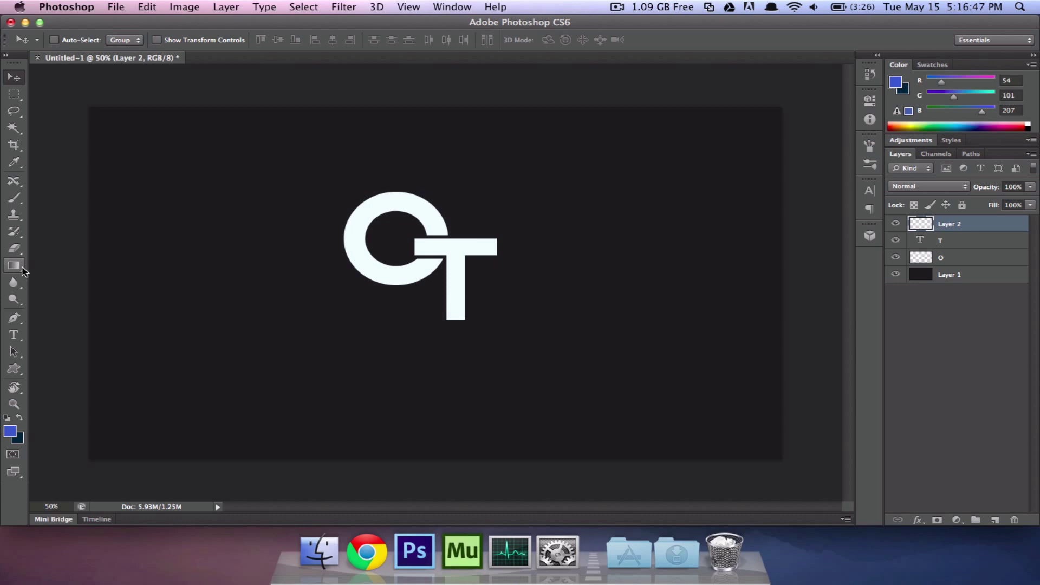
pyautogui.click(18, 269)
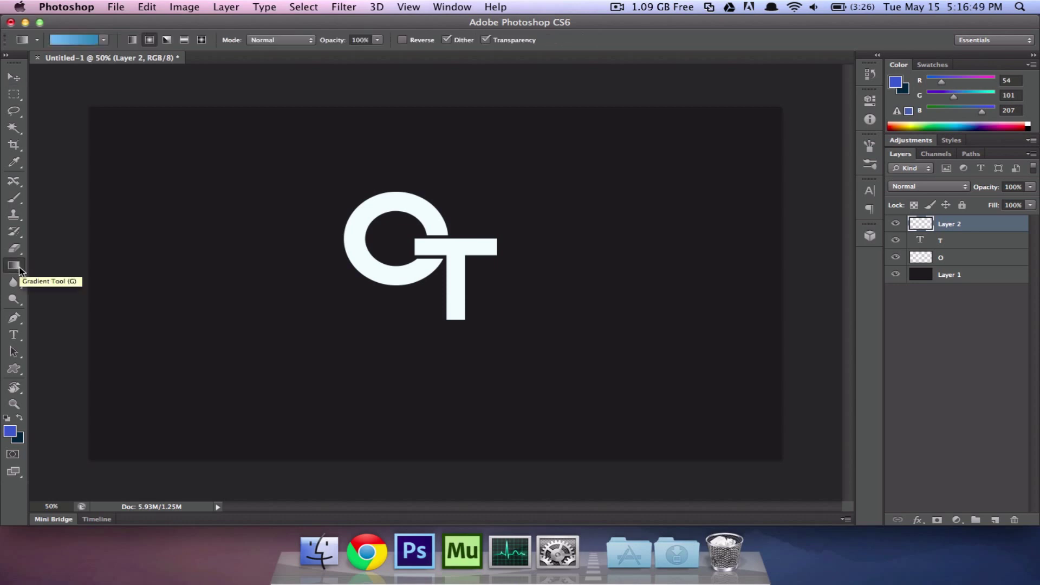
pyautogui.click(102, 40)
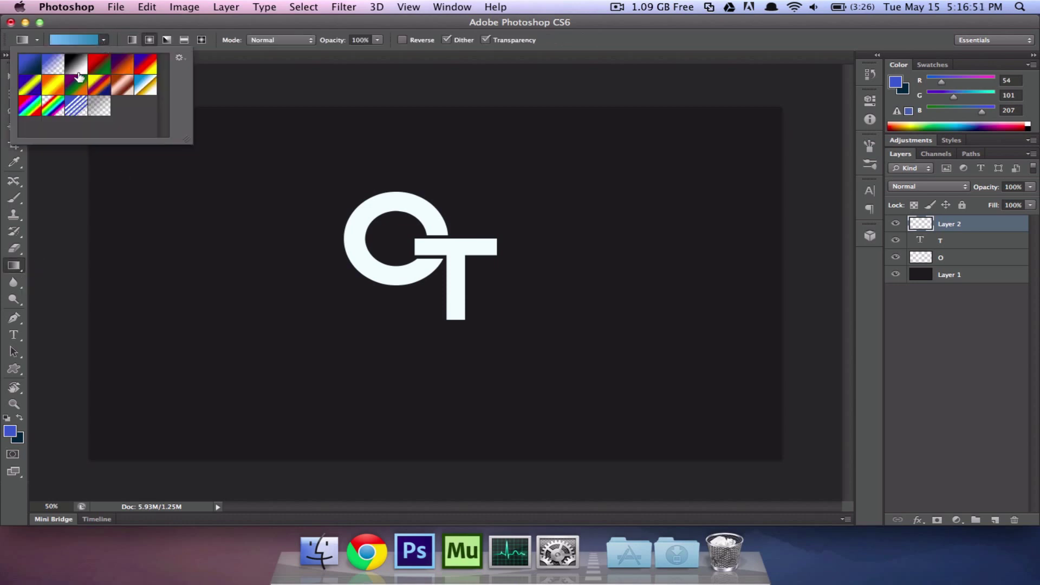
pyautogui.doubleClick(35, 71)
# - In the Gradient Editor, set the left colour stop to light grey e8e8e8
pyautogui.click(75, 40)
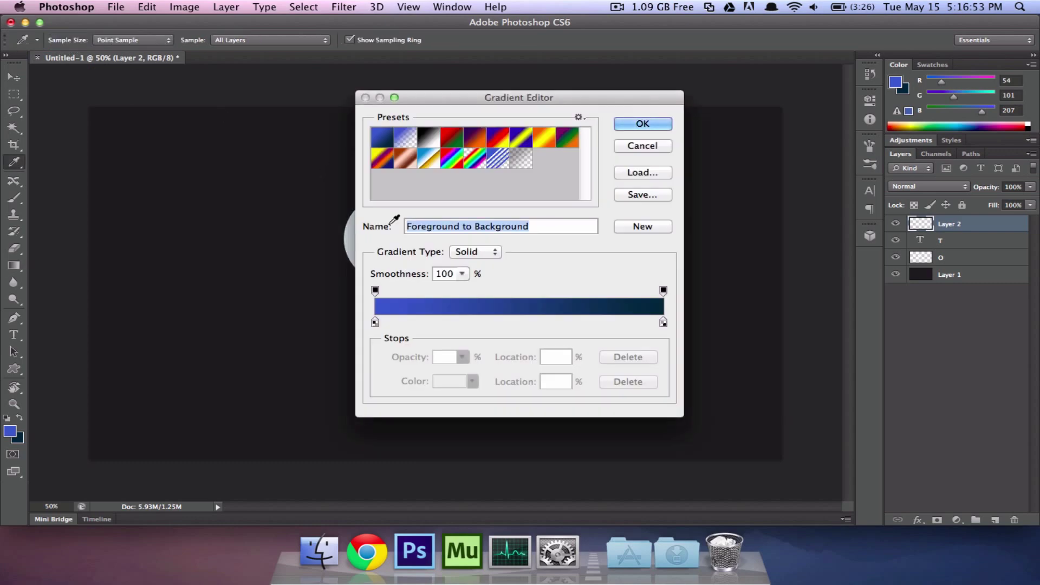
pyautogui.doubleClick(375, 323)
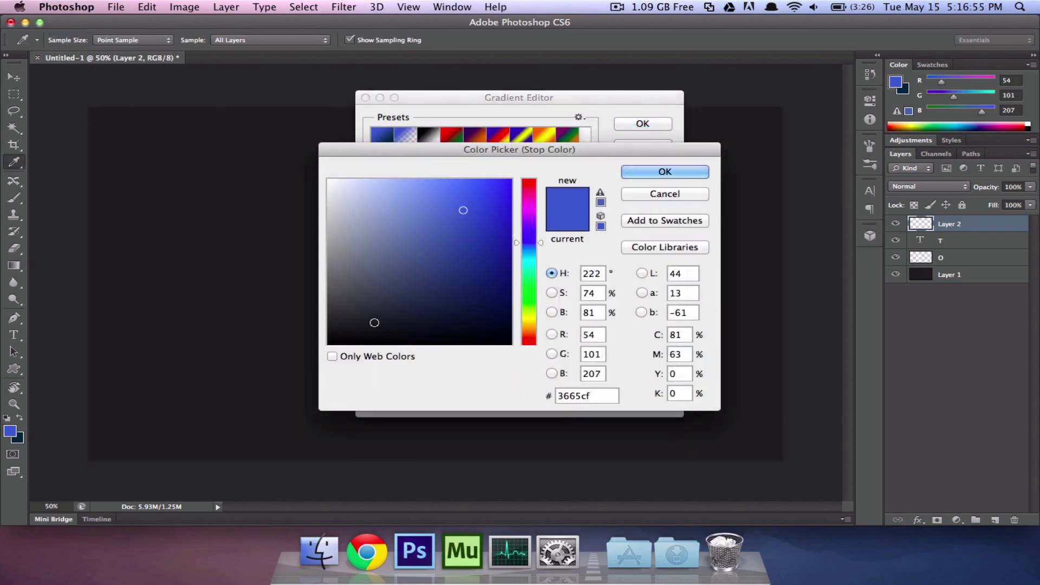
pyautogui.click(348, 210)
pyautogui.moveTo(348, 210); pyautogui.dragTo(319, 193)
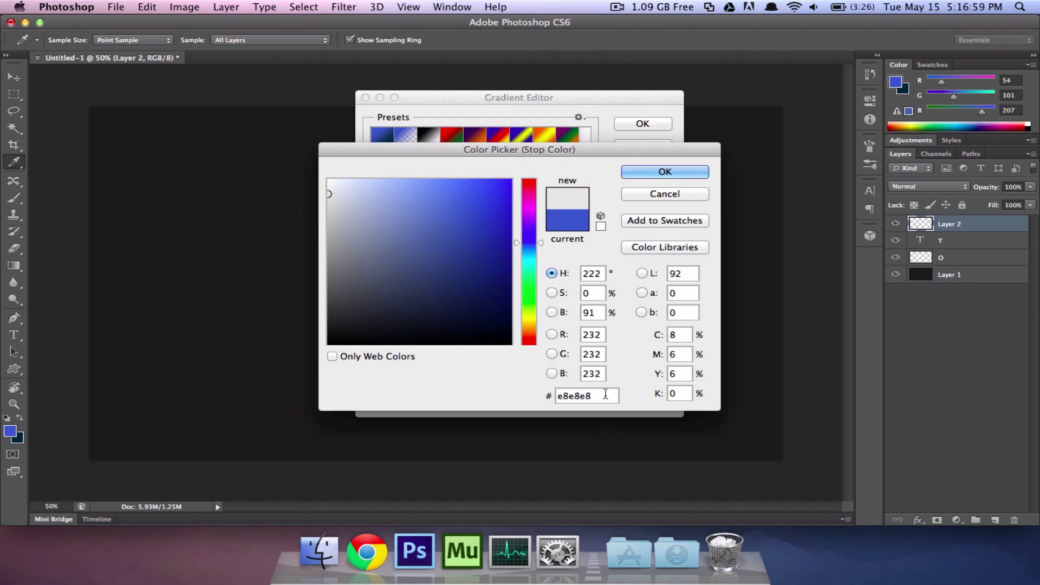
pyautogui.click(665, 172)
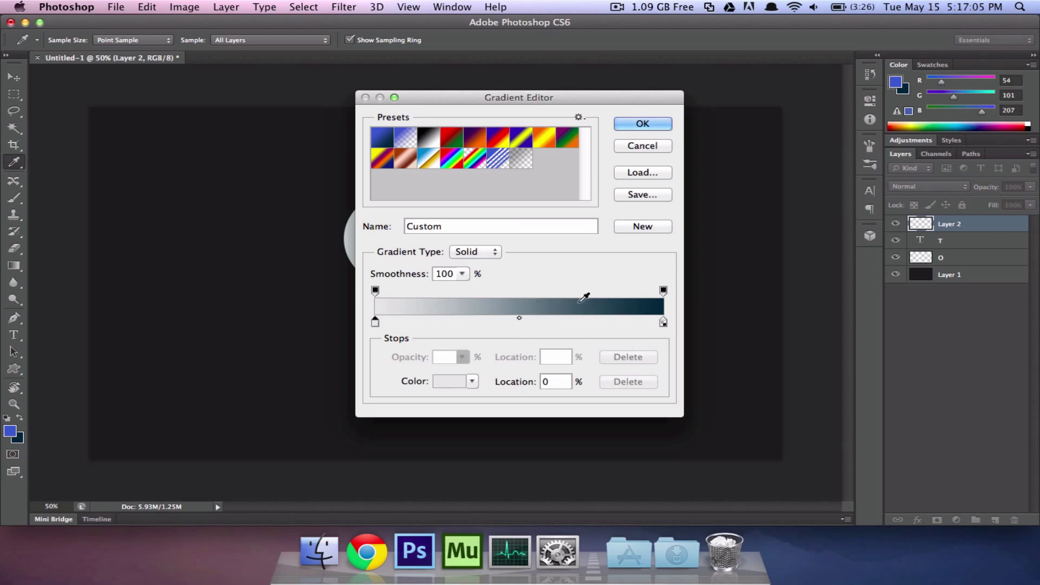
# - Set the right colour stop to teal 30576f and confirm the gradient
pyautogui.click(662, 323)
pyautogui.doubleClick(663, 323)
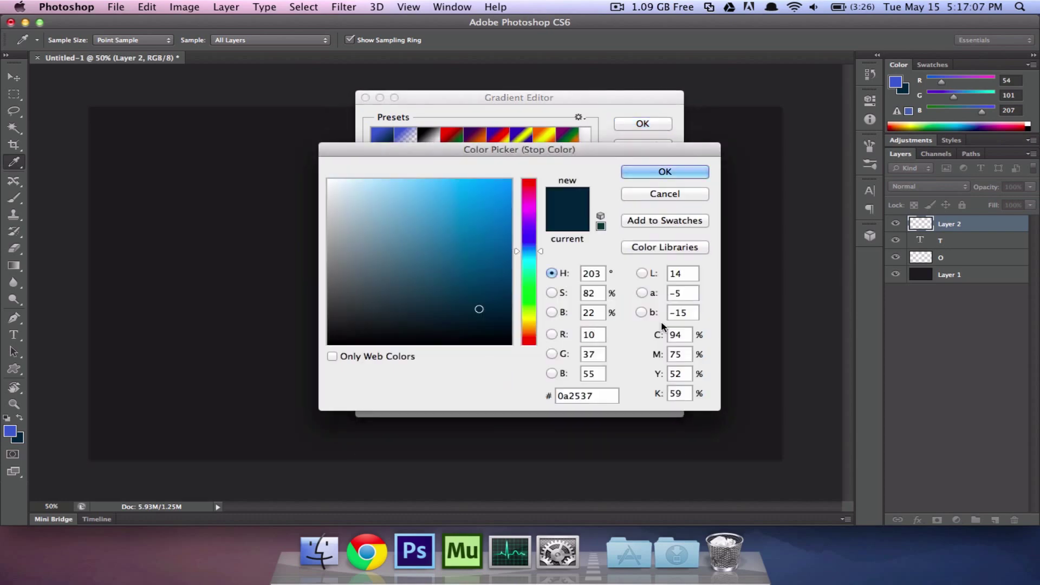
pyautogui.moveTo(403, 284)
pyautogui.mouseDown()
pyautogui.moveTo(393, 283)
pyautogui.moveTo(430, 271)
pyautogui.mouseUp()
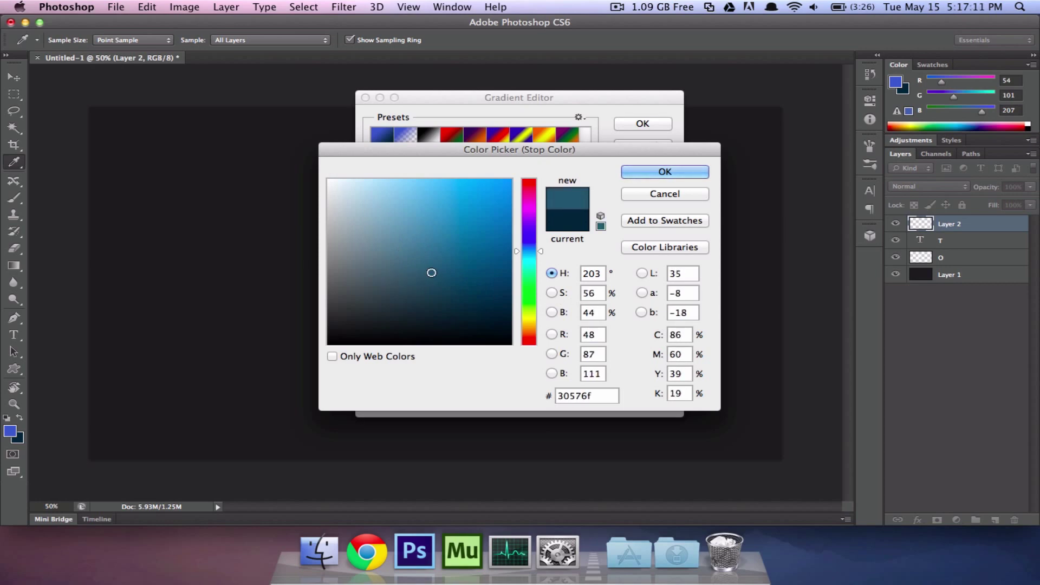
pyautogui.click(664, 172)
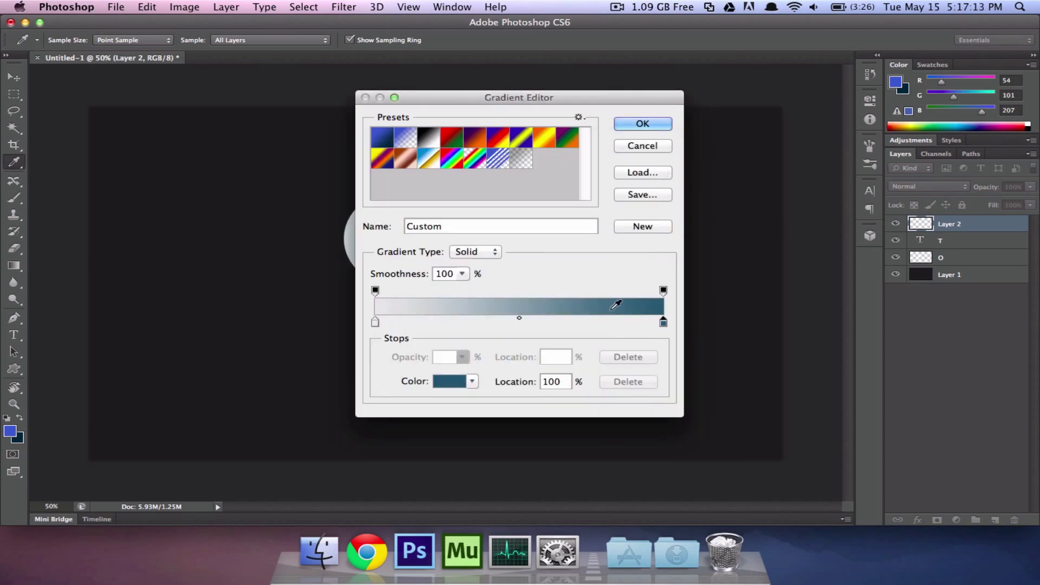
pyautogui.click(663, 324)
pyautogui.doubleClick(664, 324)
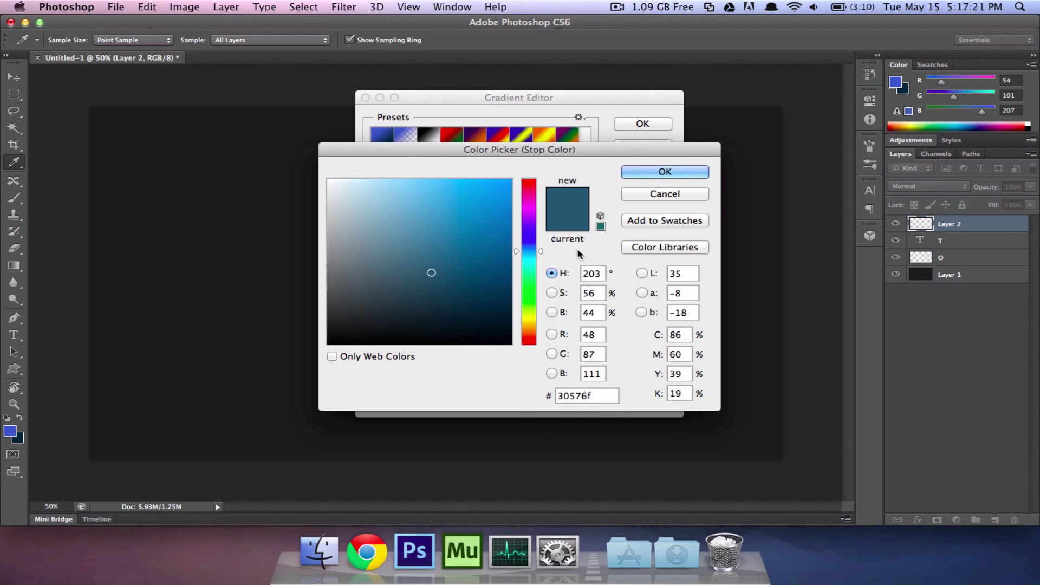
pyautogui.click(663, 171)
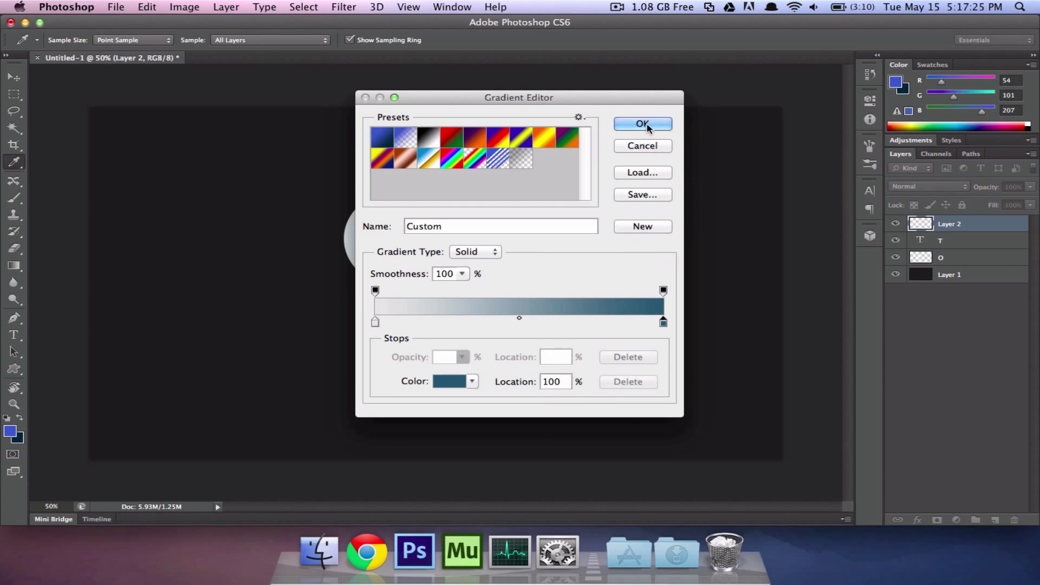
pyautogui.click(643, 124)
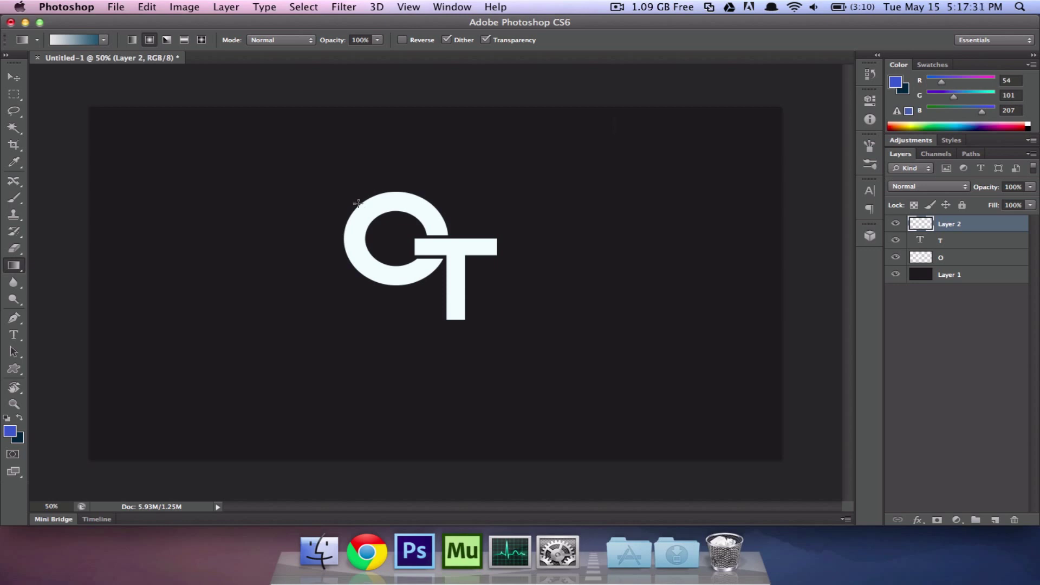
# - Fill Layer 2 with the gradient toward the lower right and clip it to the T
pyautogui.moveTo(411, 252); pyautogui.dragTo(778, 455)
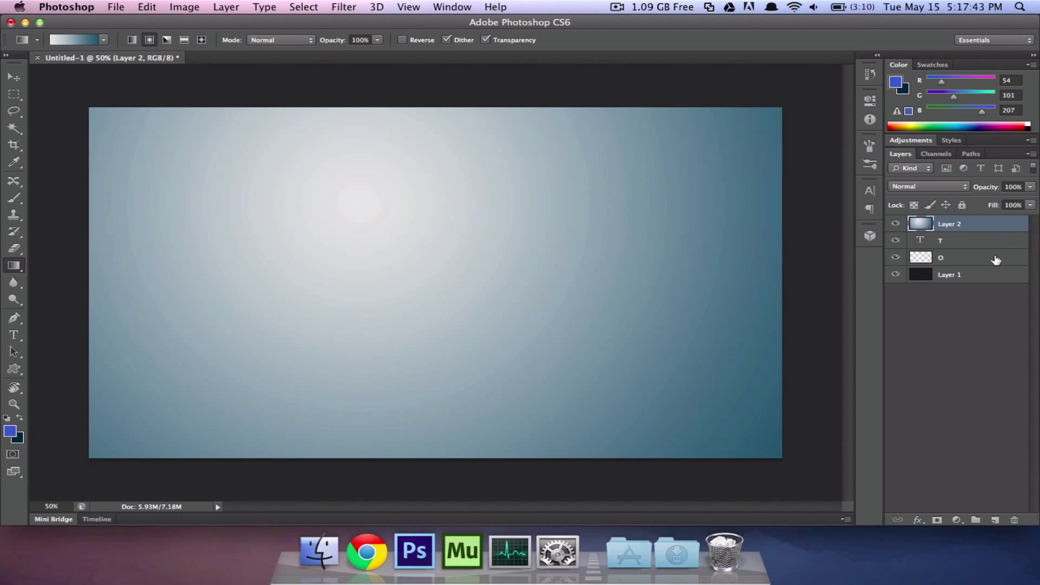
pyautogui.rightClick(972, 229)
pyautogui.click(874, 219)
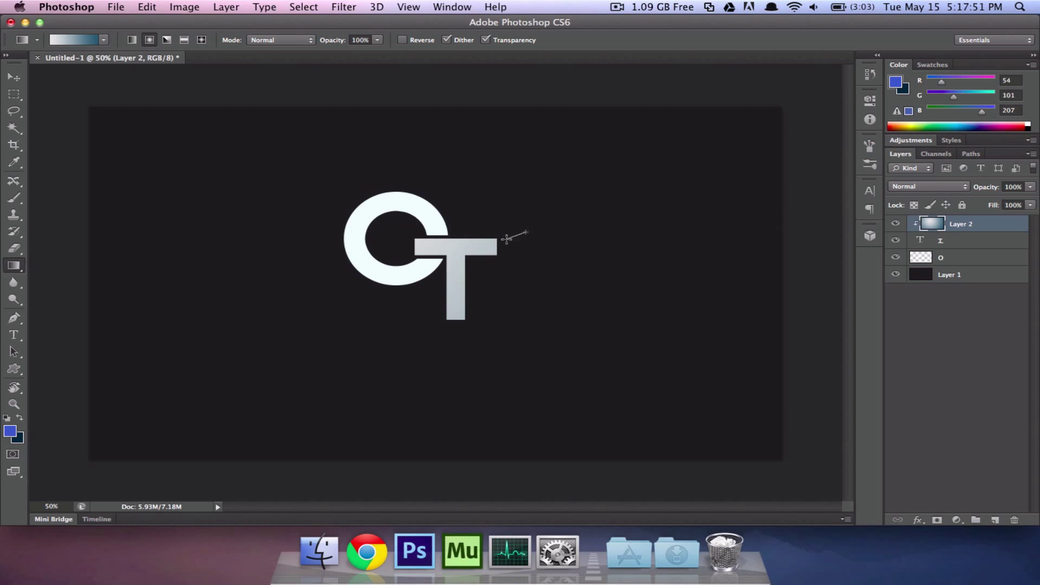
# - Undo a darker redraw and move the gradient to sit inside the T
pyautogui.moveTo(506, 239); pyautogui.dragTo(508, 239)
pyautogui.press('super+z')
pyautogui.press('v')
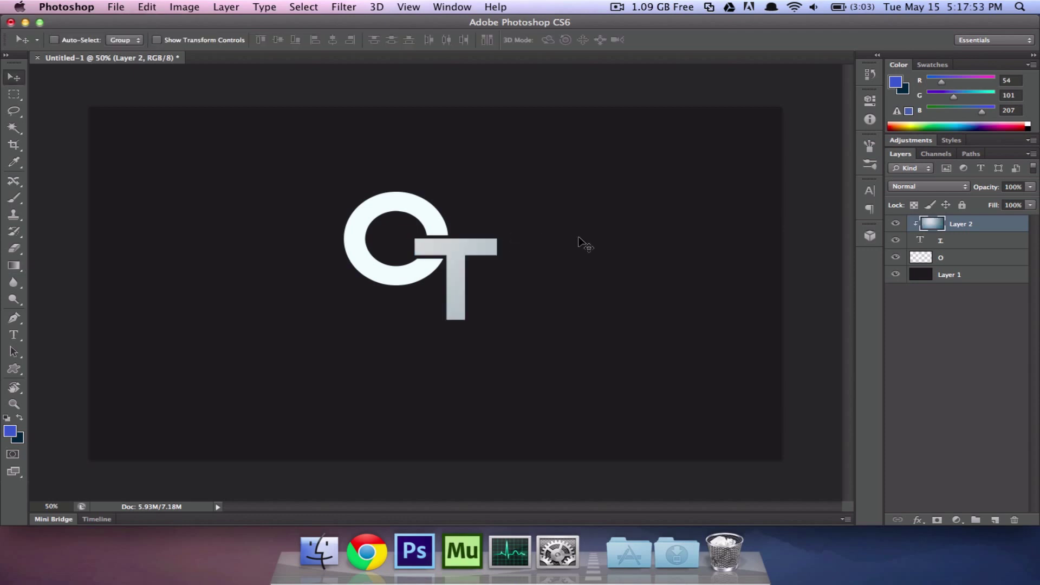
pyautogui.moveTo(579, 238); pyautogui.dragTo(488, 225)
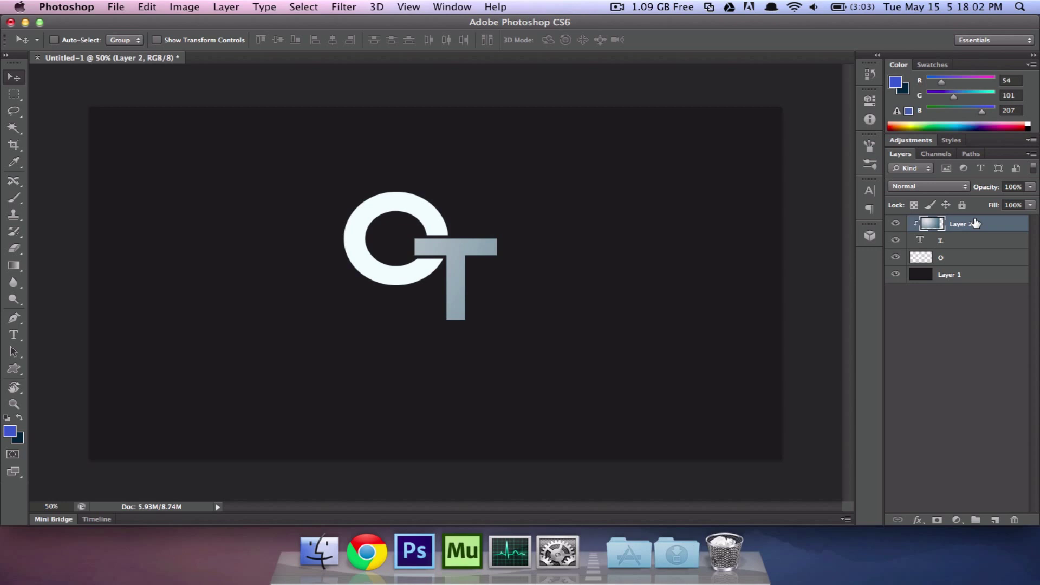
# - Duplicate the gradient layer, place it above layer o, and clip it to the O
pyautogui.press('super+j')
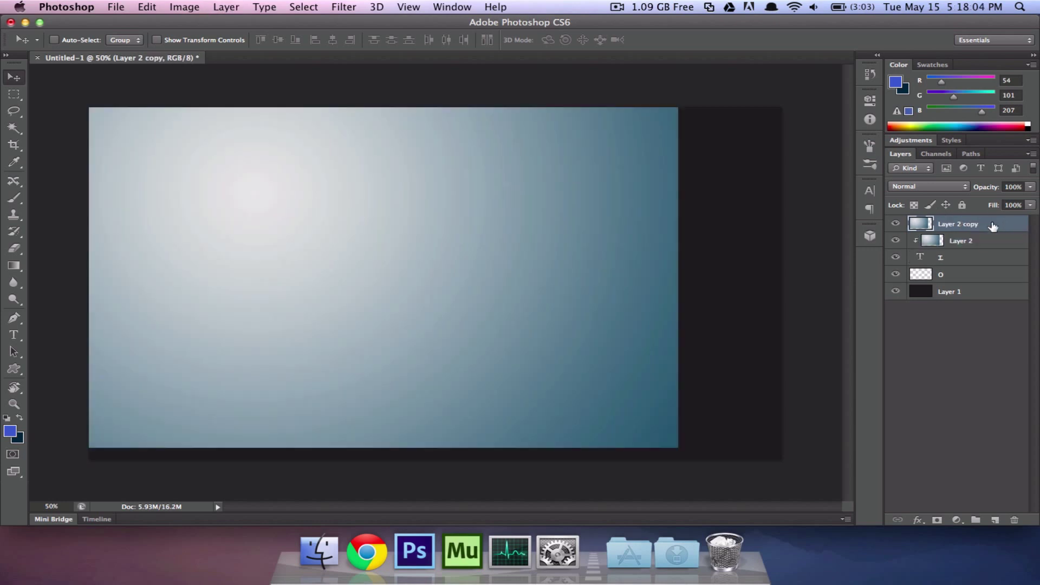
pyautogui.moveTo(993, 226); pyautogui.dragTo(982, 270)
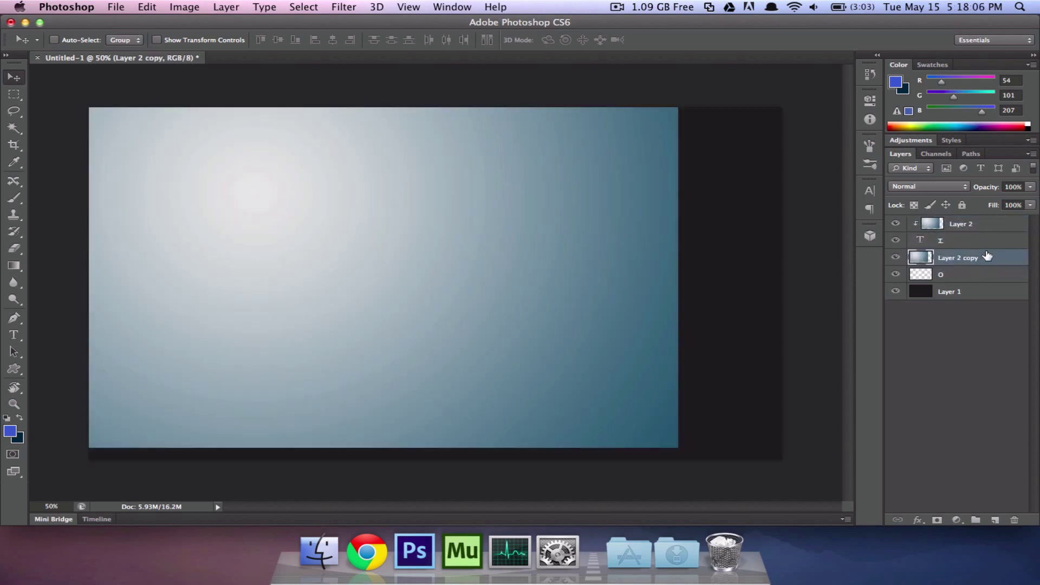
pyautogui.rightClick(990, 259)
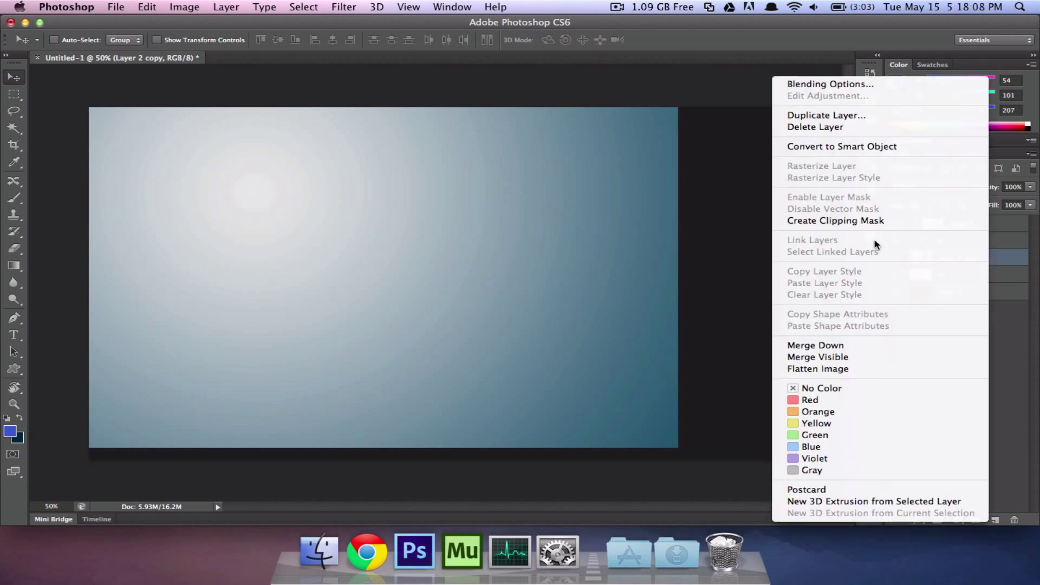
pyautogui.click(847, 221)
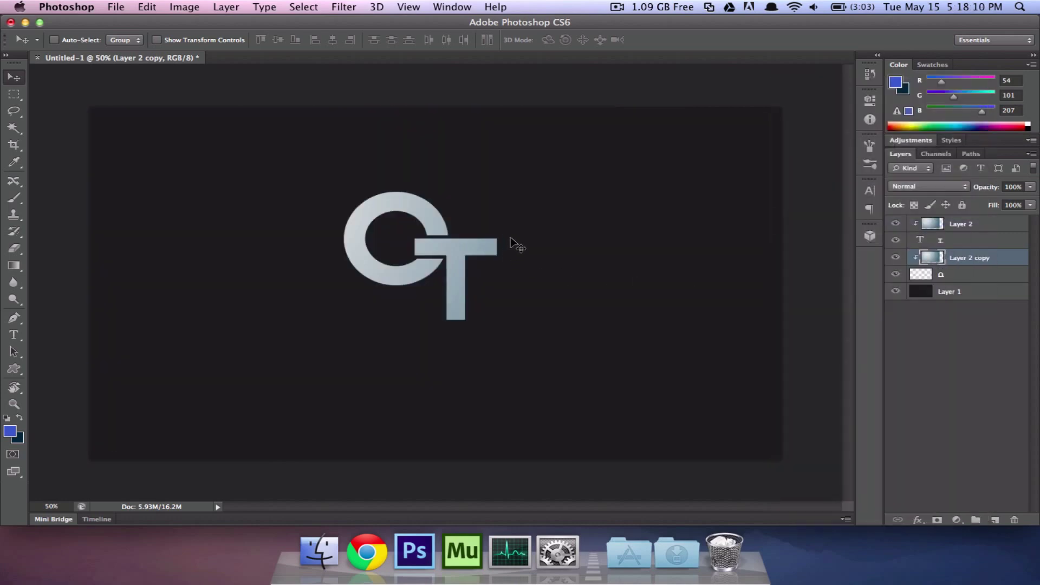
pyautogui.moveTo(516, 239)
pyautogui.mouseDown()
pyautogui.moveTo(498, 256)
pyautogui.moveTo(516, 239)
pyautogui.moveTo(497, 240)
pyautogui.mouseUp()
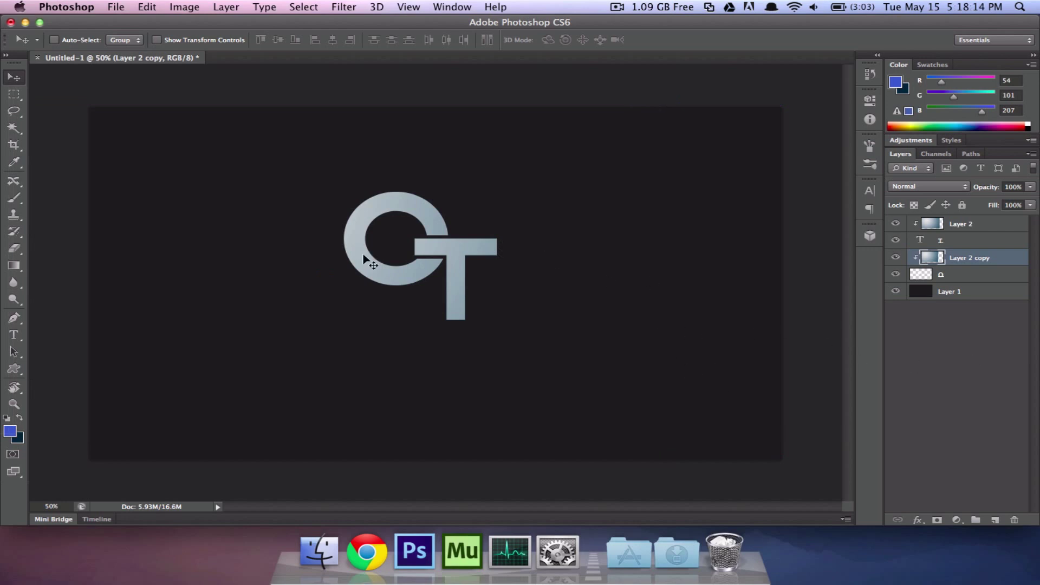
# - Toggle both gradient layers off and on to compare, then select the O layer
pyautogui.click(895, 258)
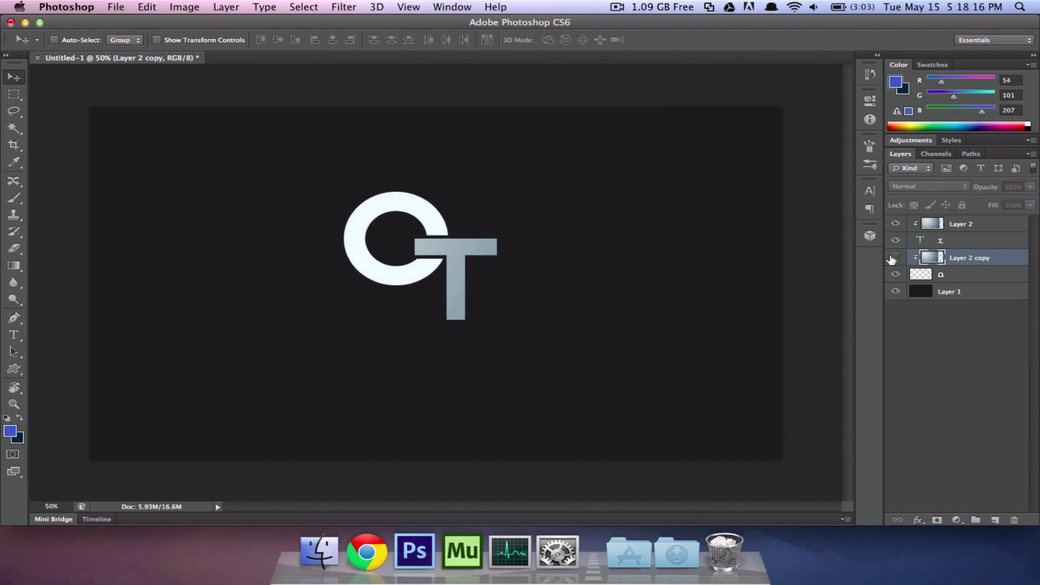
pyautogui.click(893, 258)
pyautogui.click(895, 226)
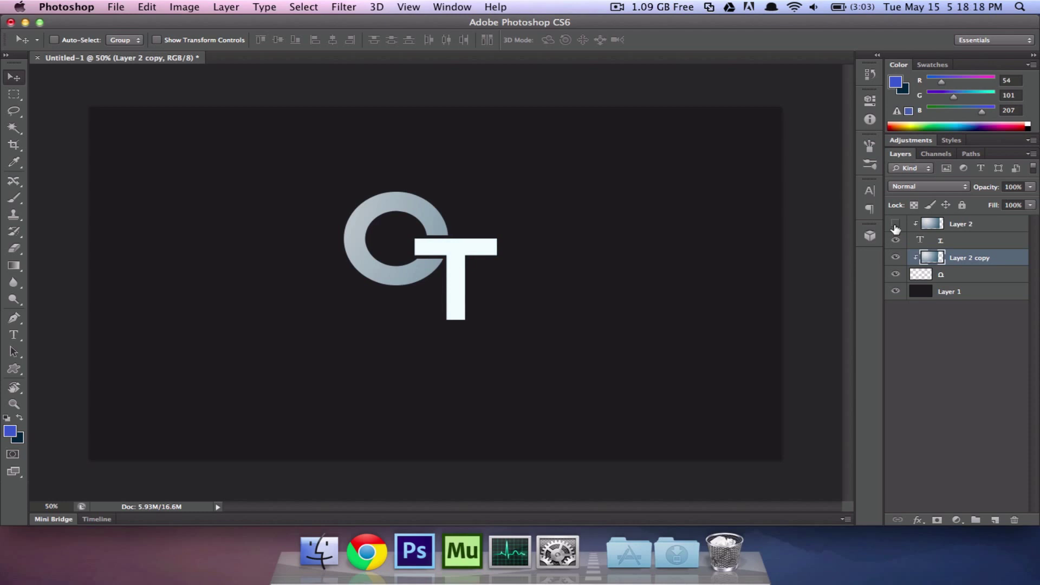
pyautogui.click(895, 225)
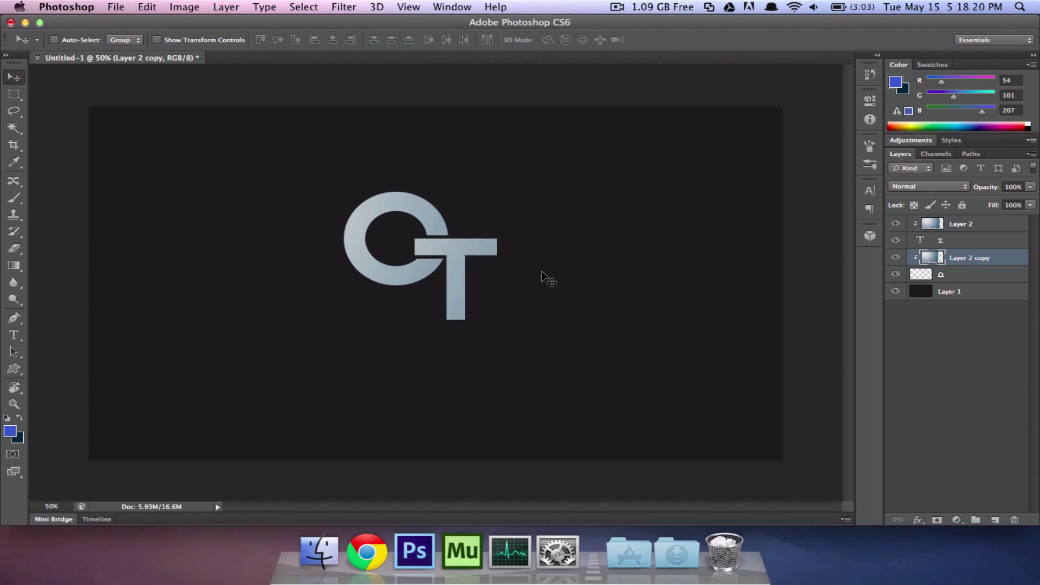
pyautogui.click(999, 276)
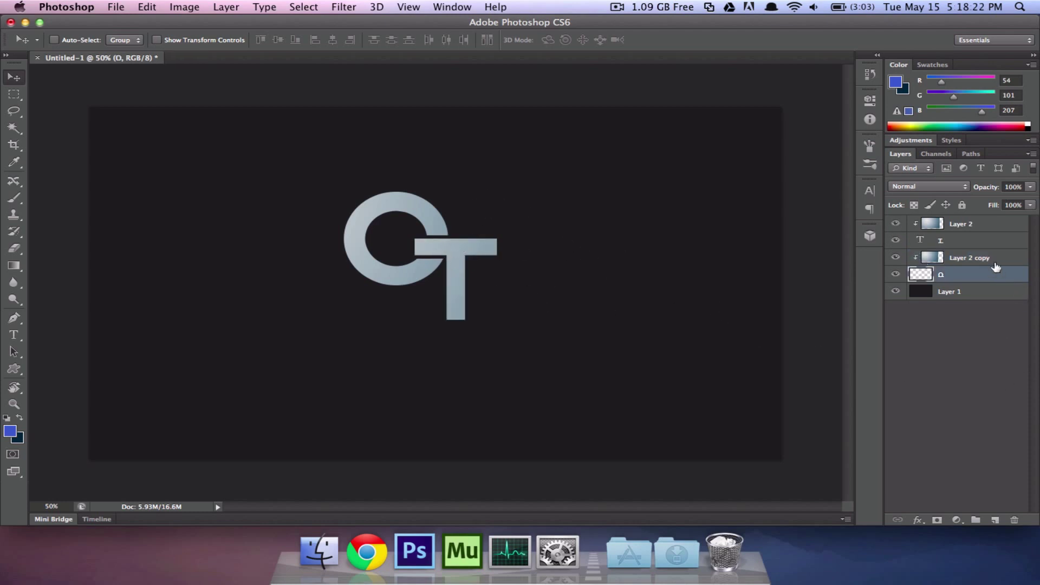
# - Group the four emblem layers as 'Logo' and nudge the emblem slightly right and up
pyautogui.keyDown('shift'); pyautogui.click(994, 233); pyautogui.keyUp('shift')
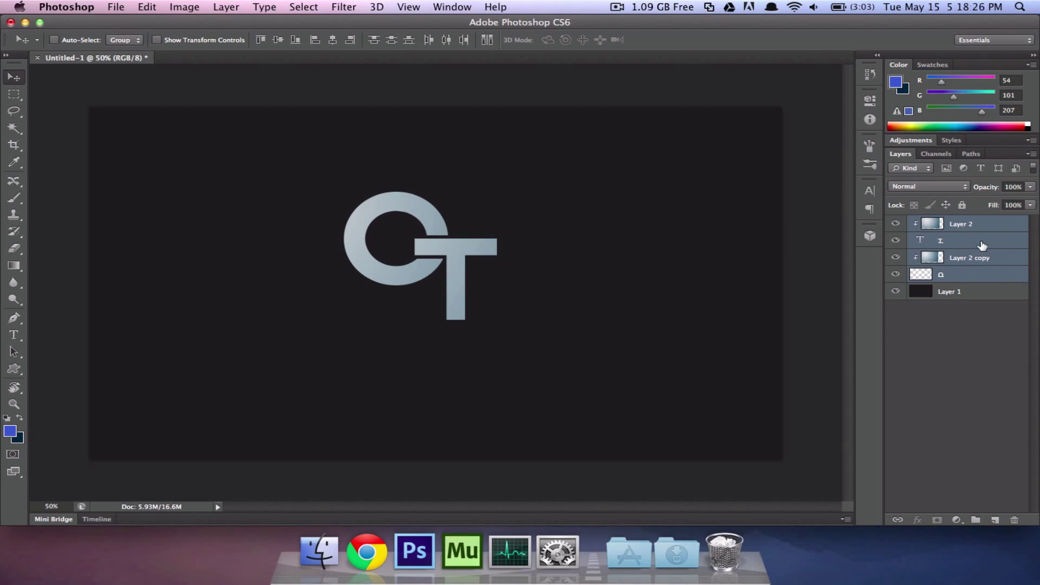
pyautogui.moveTo(982, 245); pyautogui.dragTo(976, 520)
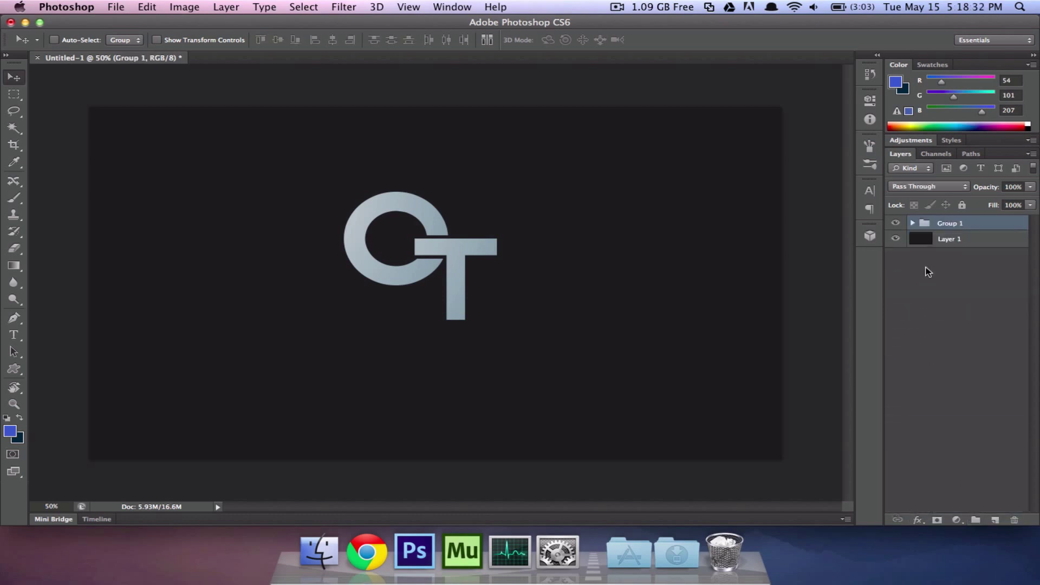
pyautogui.doubleClick(950, 224)
pyautogui.write('4')
pyautogui.press('Return')
pyautogui.moveTo(440, 277); pyautogui.dragTo(468, 270)
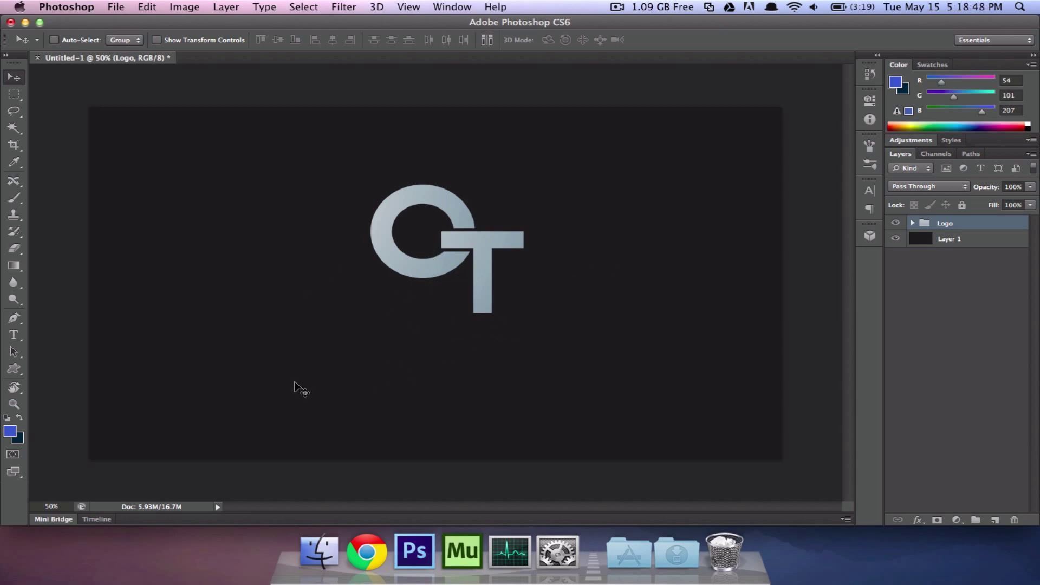
# - Select the Type tool and browse the font list, keeping DODGE at 363.97 pt
pyautogui.click(14, 334)
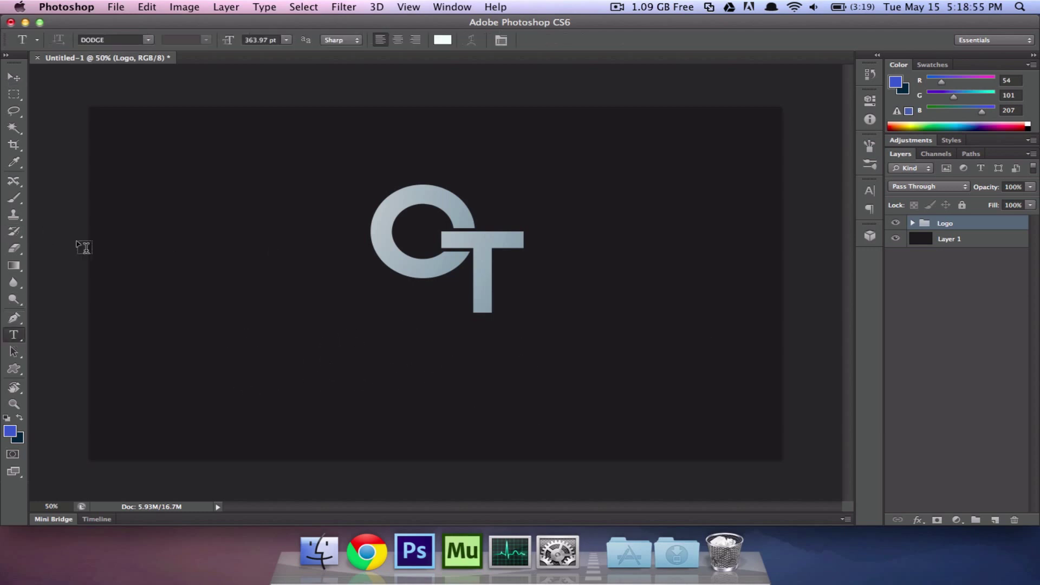
pyautogui.click(149, 40)
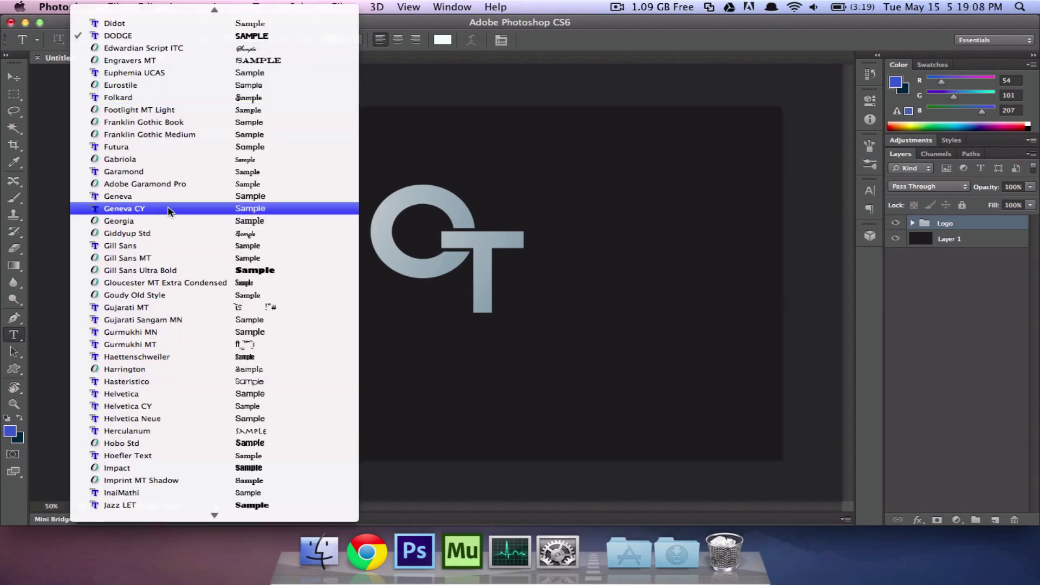
pyautogui.click(449, 250)
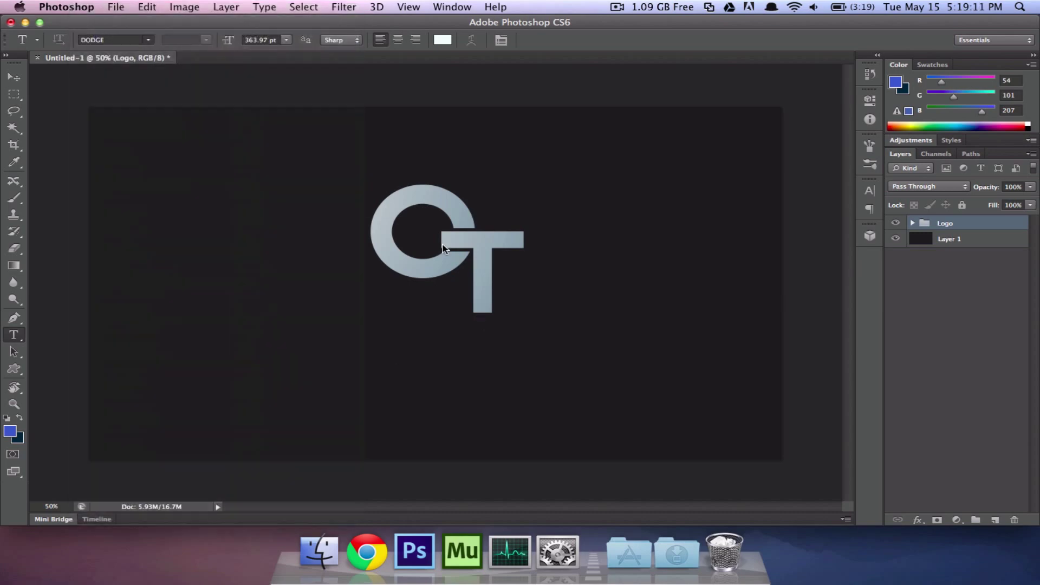
pyautogui.click(149, 42)
pyautogui.click(150, 32)
# - In Chrome, search Google for 'lobster' and scroll the results to the Impallari Lobster font
pyautogui.click(362, 530)
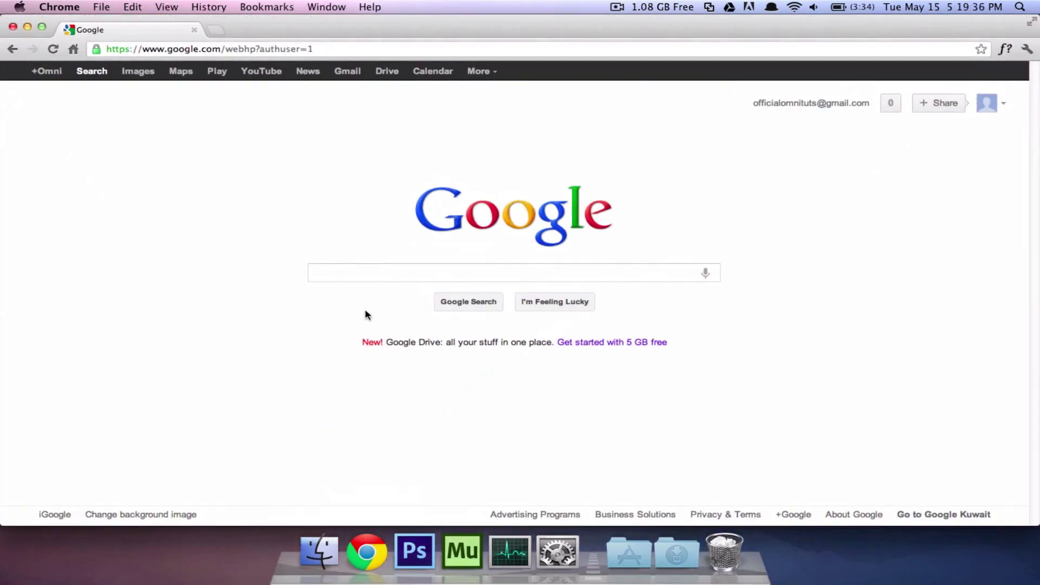
pyautogui.click(390, 276)
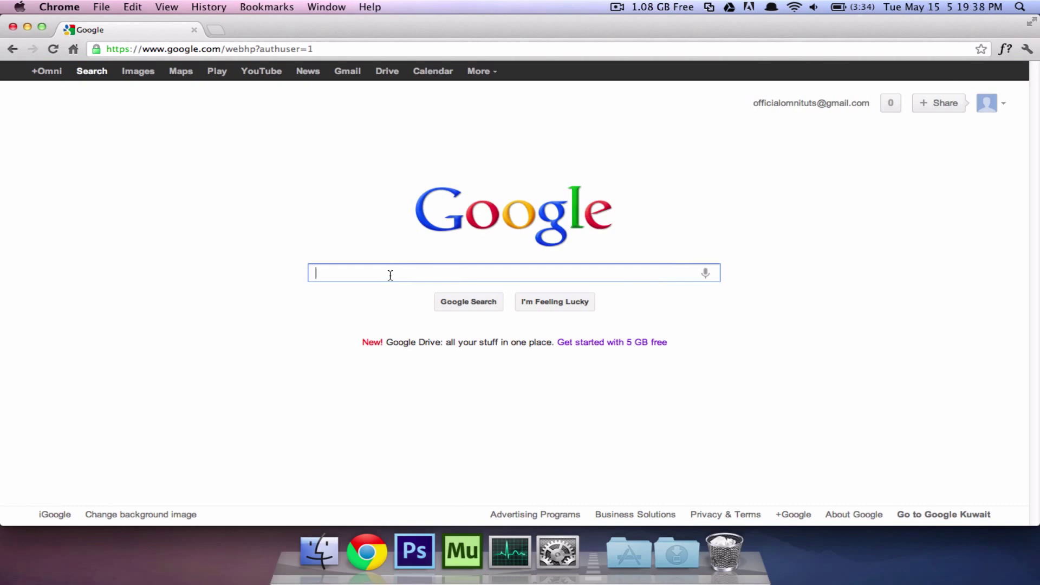
pyautogui.write('lon')
pyautogui.press('BackSpace')
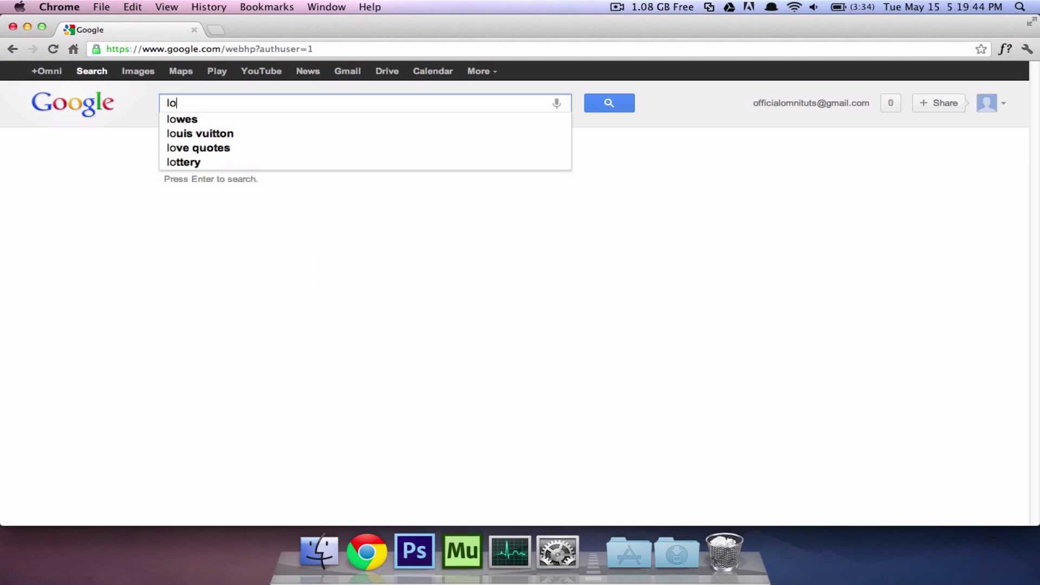
pyautogui.write('bster')
pyautogui.press('Return')
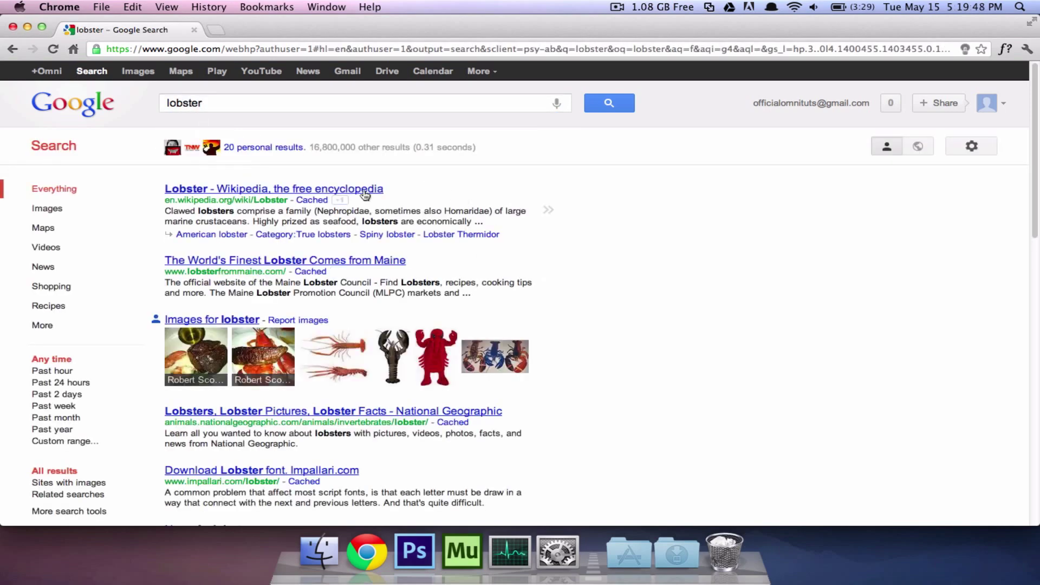
pyautogui.scroll(-4, 370, 269)
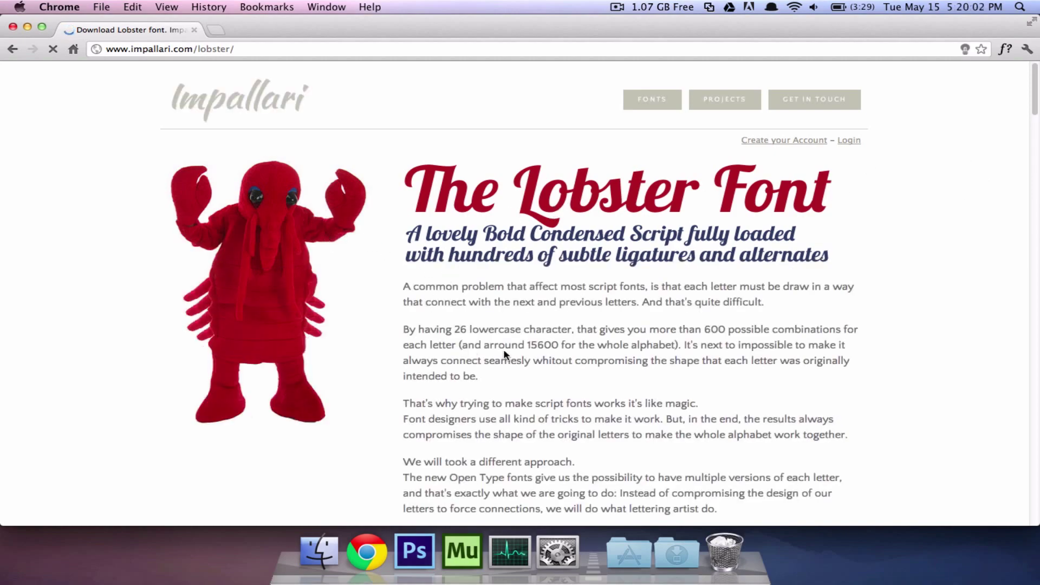
pyautogui.scroll(-10, 491, 428)
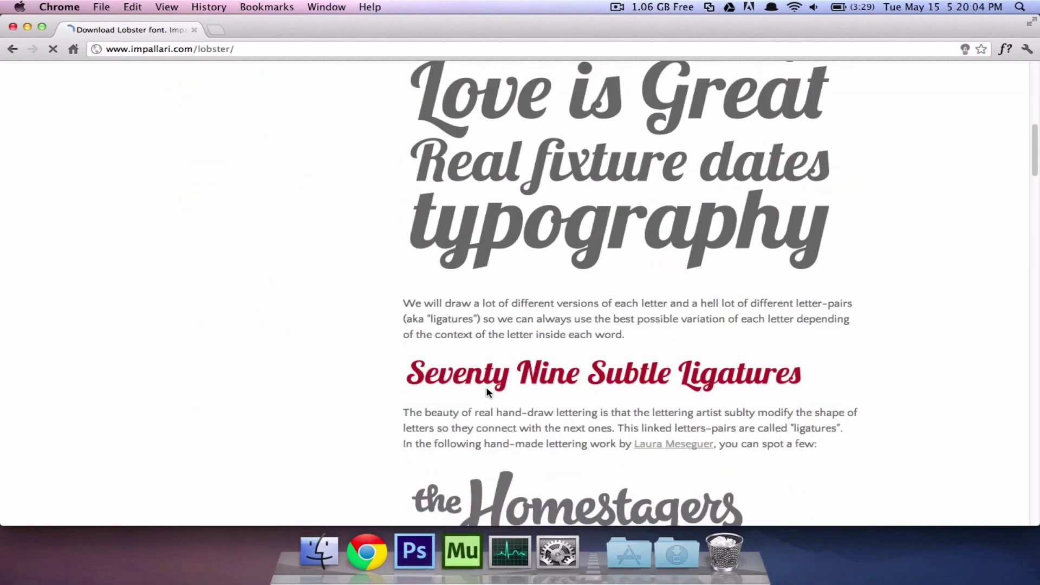
pyautogui.scroll(-5, 488, 392)
pyautogui.click(415, 482)
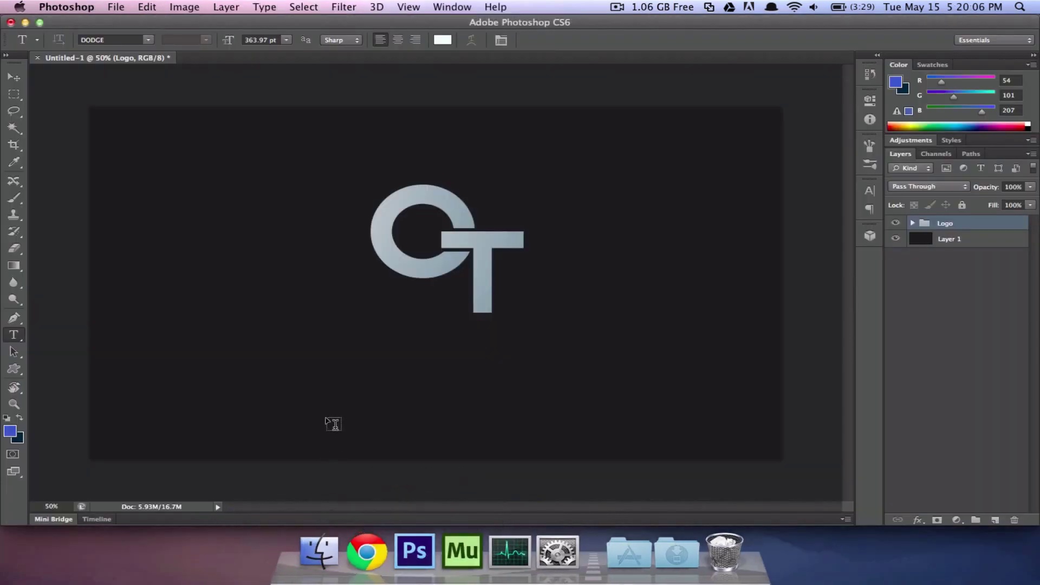
pyautogui.click(302, 410)
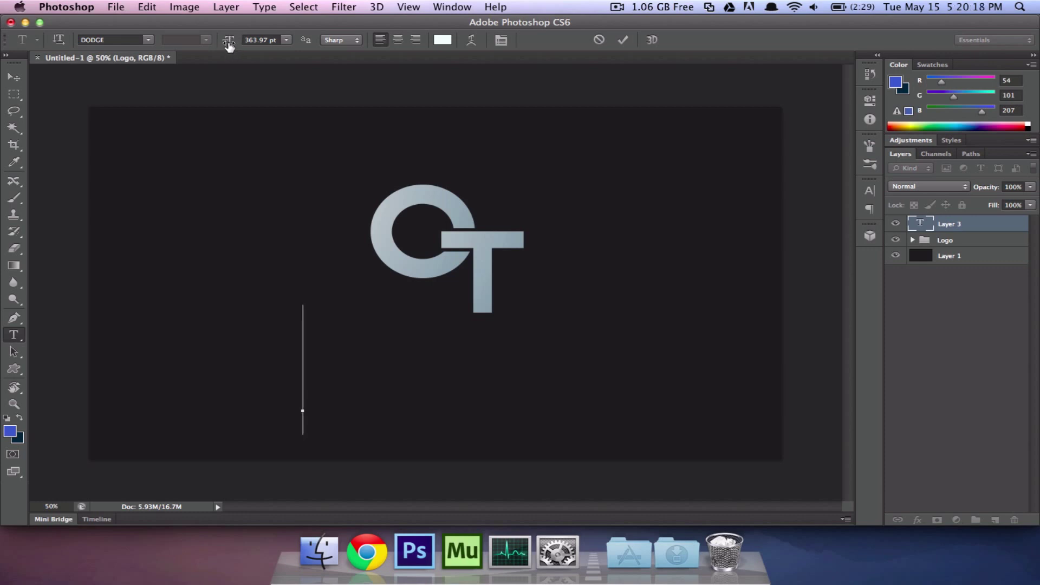
pyautogui.moveTo(229, 46); pyautogui.dragTo(191, 43)
pyautogui.click(147, 40)
pyautogui.scroll(-10, 184, 368)
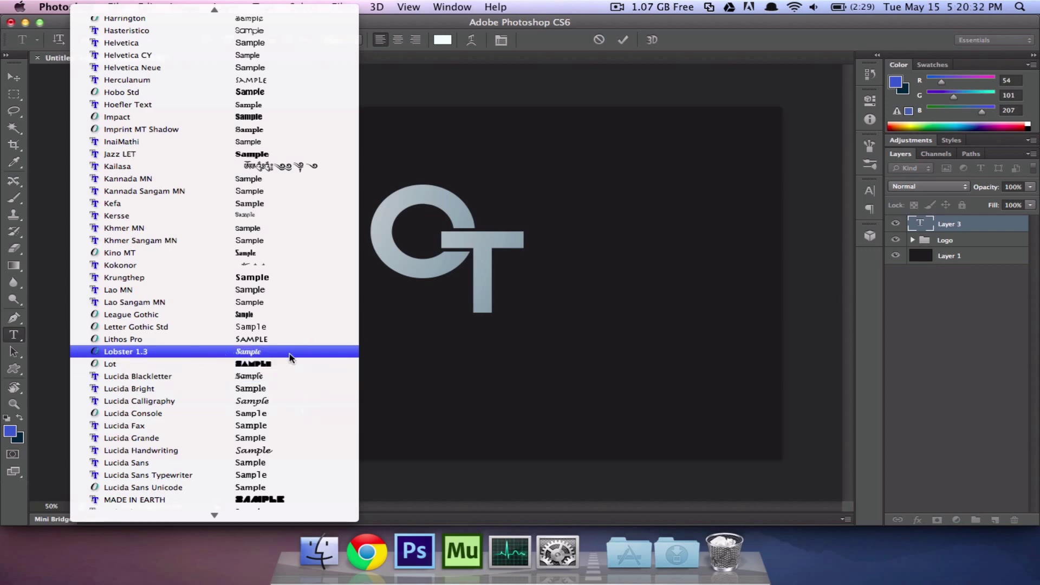
pyautogui.click(282, 354)
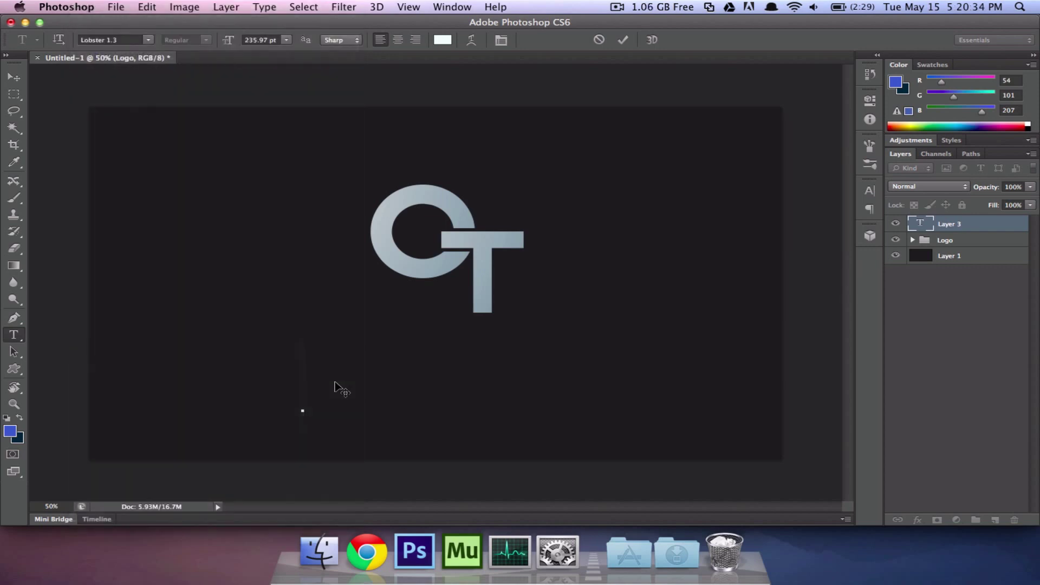
pyautogui.write('O')
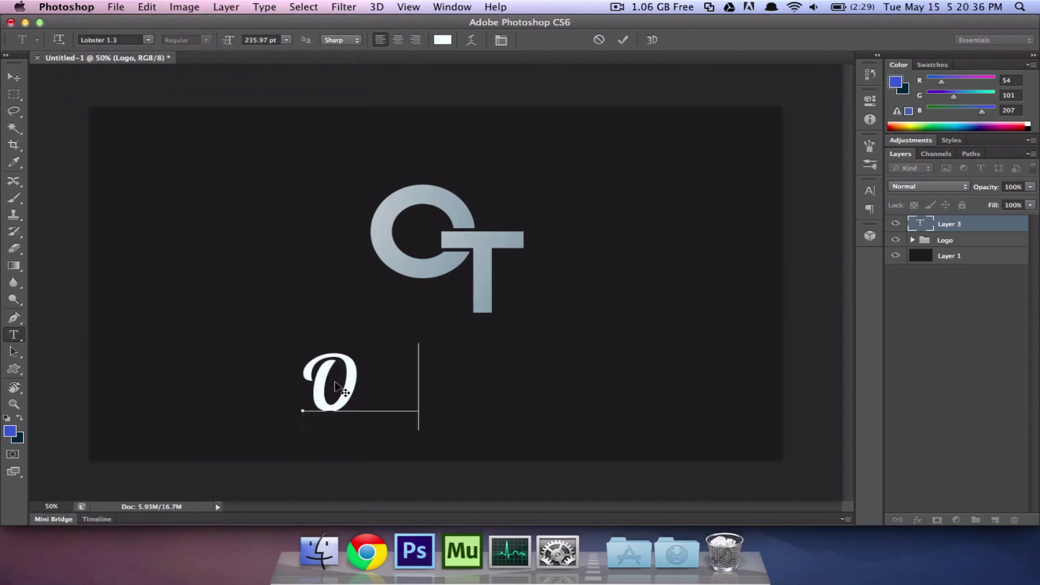
pyautogui.write('mnituts')
pyautogui.press('BackSpace')
pyautogui.press('BackSpace')
pyautogui.press('BackSpace')
pyautogui.press('BackSpace')
pyautogui.press('BackSpace')
pyautogui.press('BackSpace')
pyautogui.press('BackSpace')
pyautogui.press('BackSpace')
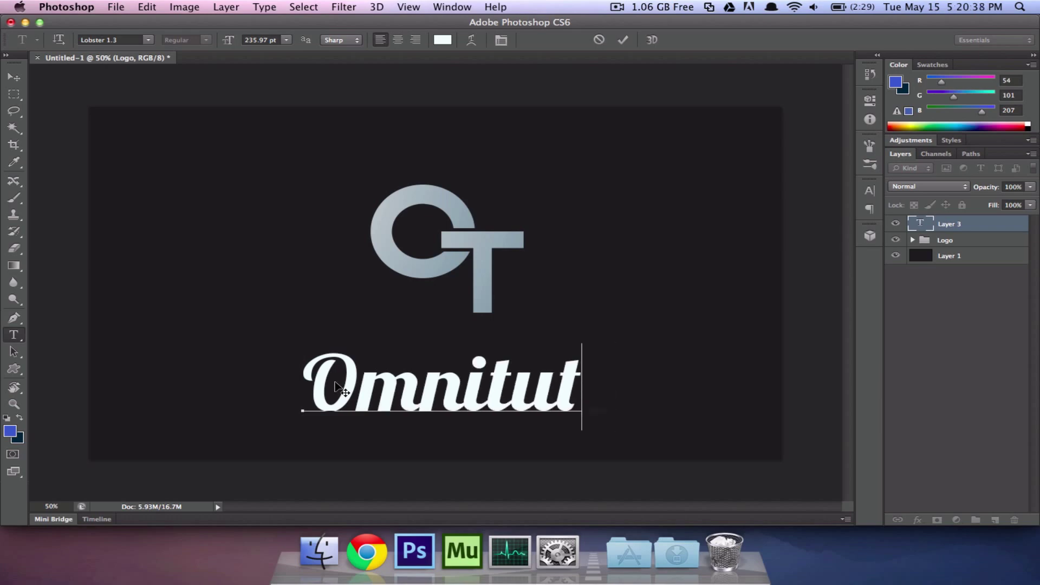
pyautogui.write('Lobster')
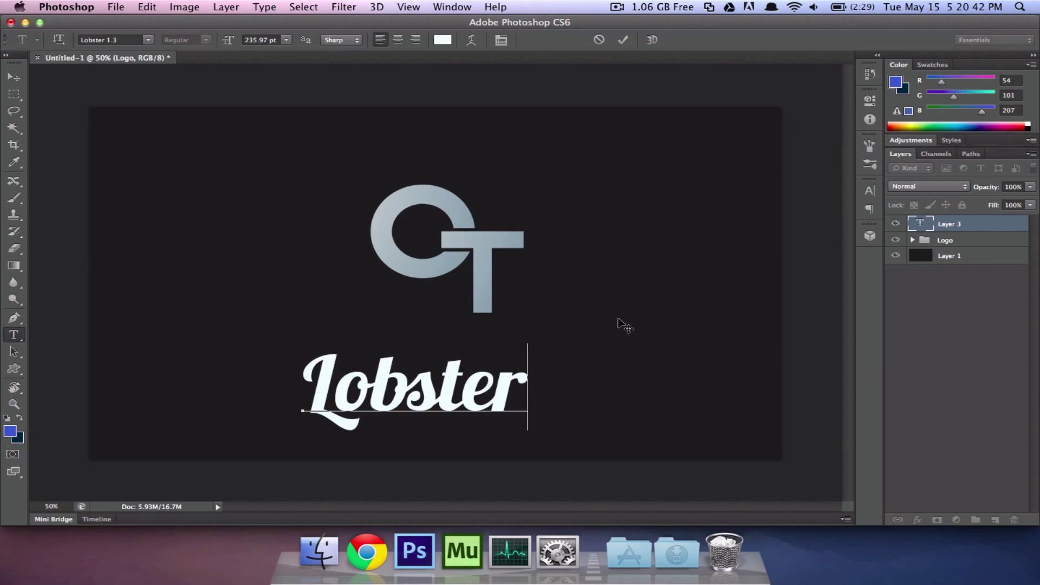
pyautogui.moveTo(524, 395); pyautogui.dragTo(282, 381)
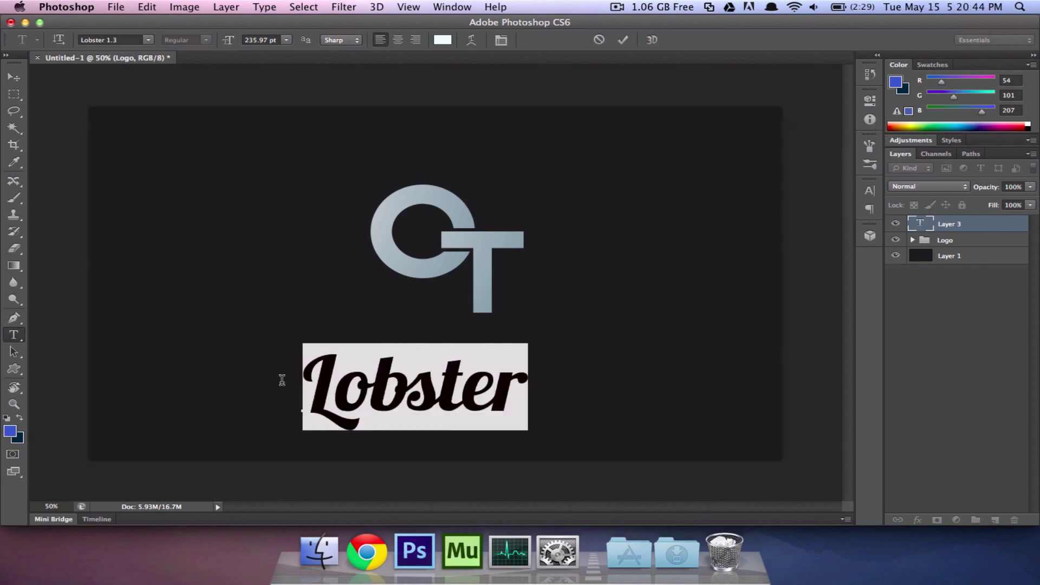
pyautogui.click(342, 390)
pyautogui.click(438, 387)
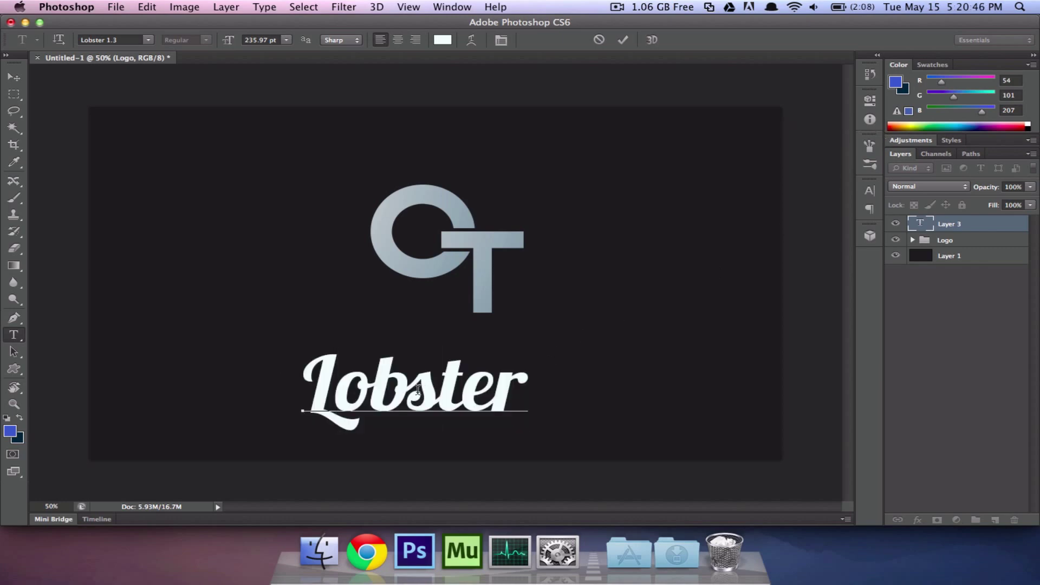
pyautogui.hotkey('shift', 'Left')
pyautogui.hotkey('shift', 'Left')
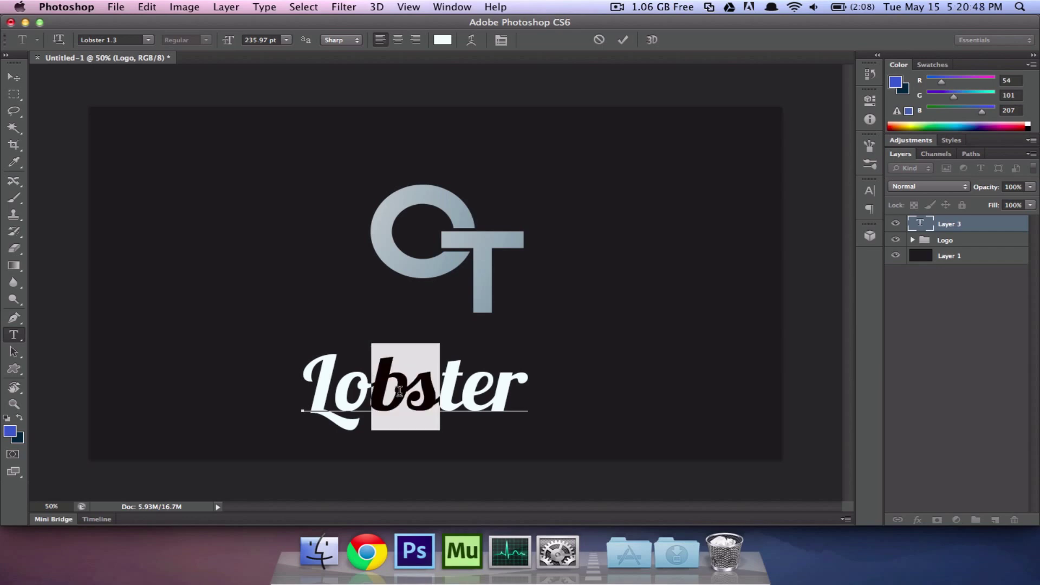
pyautogui.doubleClick(405, 390)
pyautogui.click(433, 392)
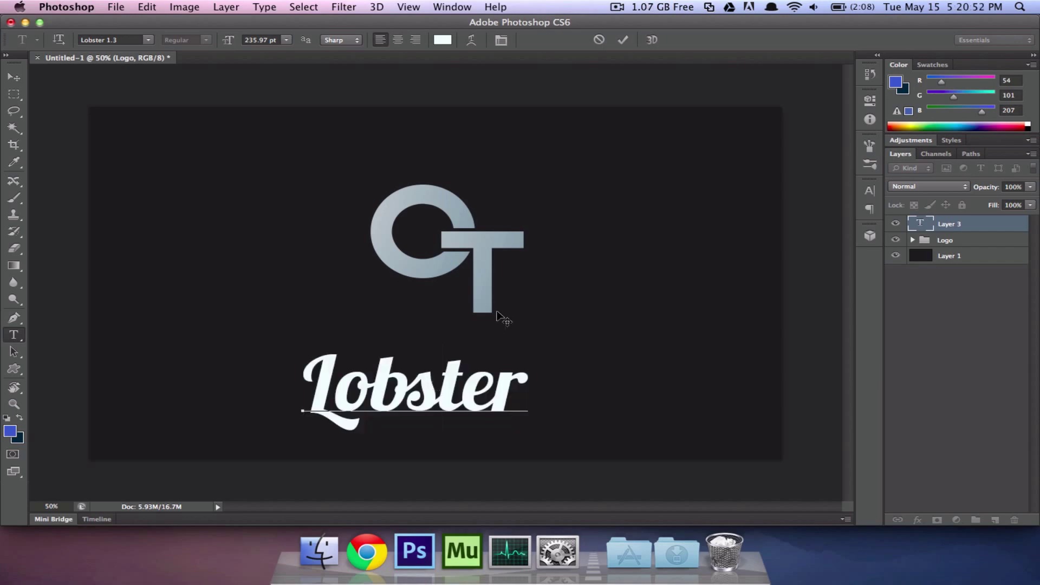
# - Select the whole word 'Lobster' in the sample text
pyautogui.moveTo(525, 402); pyautogui.dragTo(302, 396)
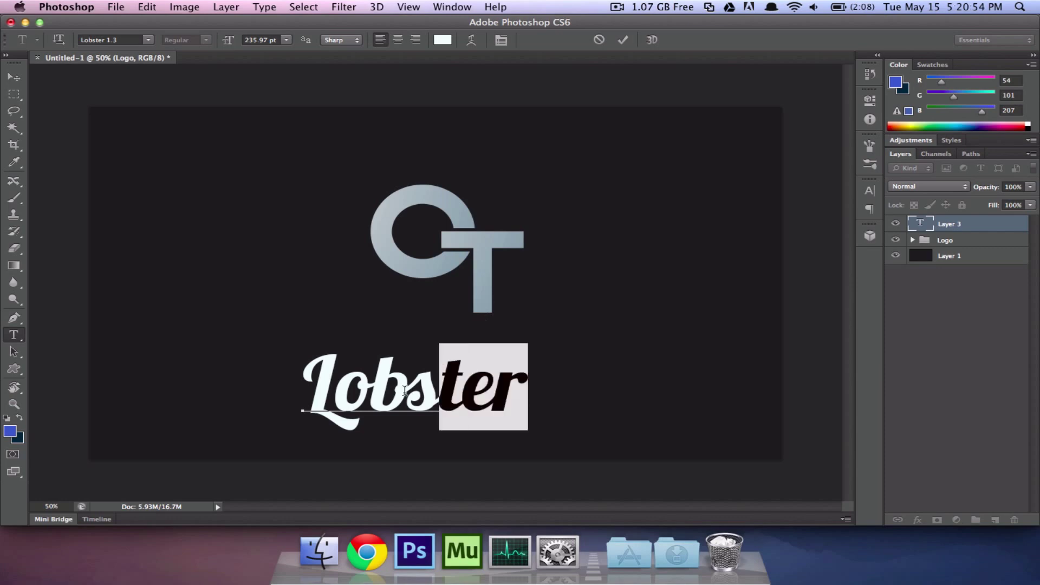
pyautogui.click(316, 394)
pyautogui.doubleClick(316, 394)
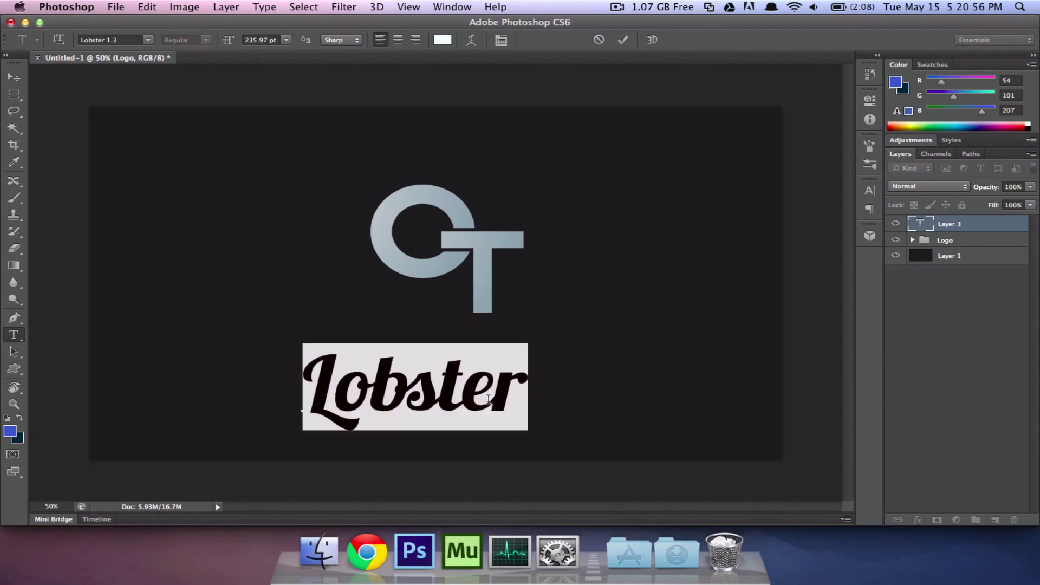
pyautogui.click(488, 399)
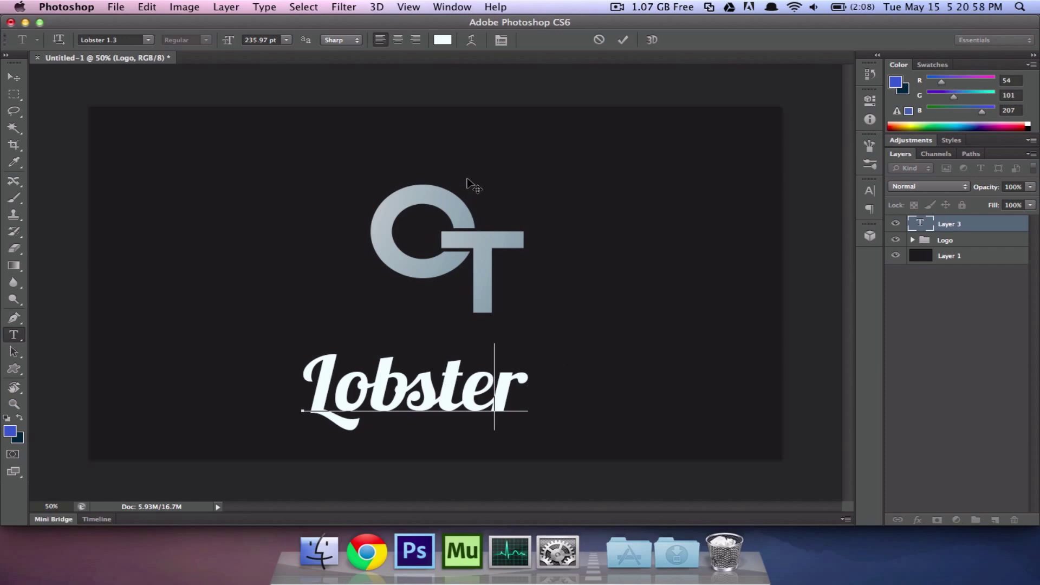
pyautogui.click(512, 399)
pyautogui.doubleClick(495, 398)
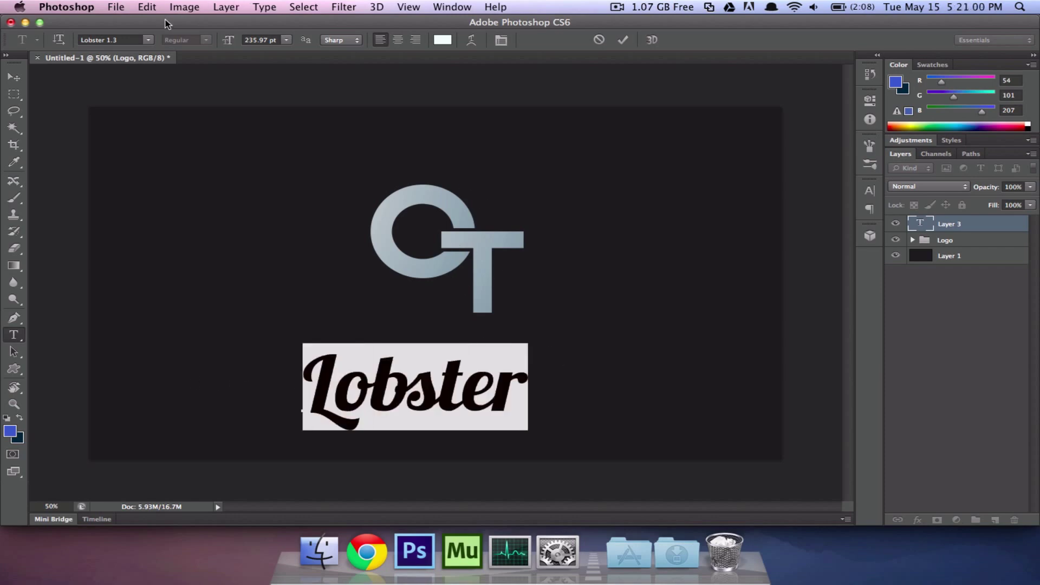
# - Change the selected word's font family from Lobster to Bree Serif
pyautogui.click(149, 40)
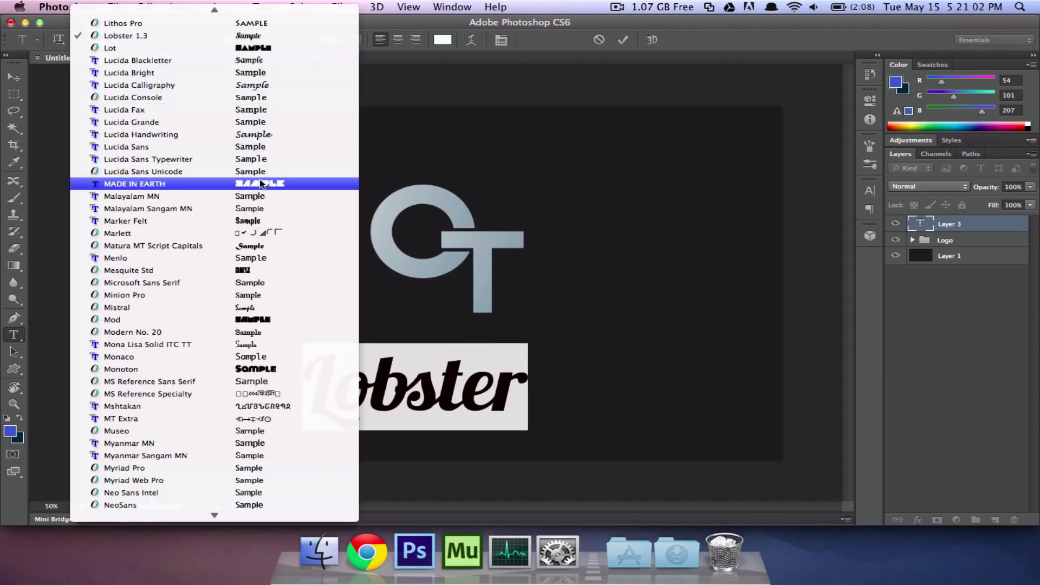
pyautogui.scroll(10, 268, 108)
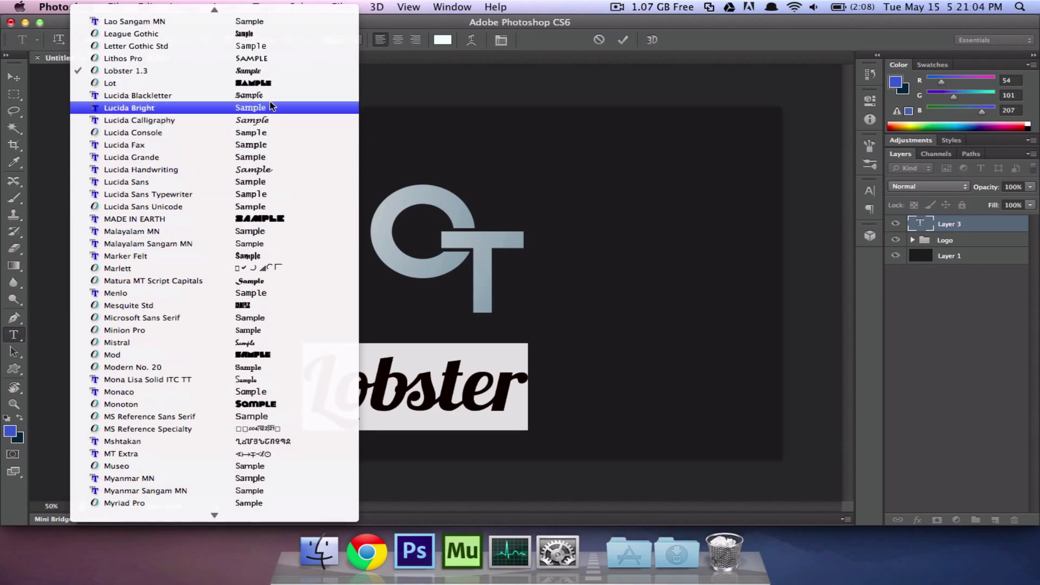
pyautogui.scroll(20, 271, 105)
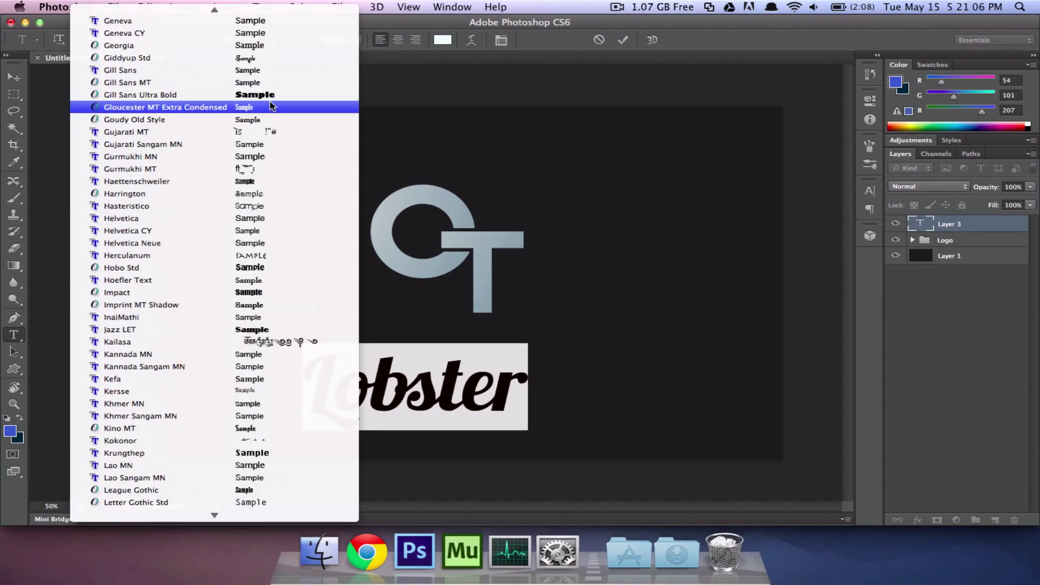
pyautogui.scroll(20, 271, 105)
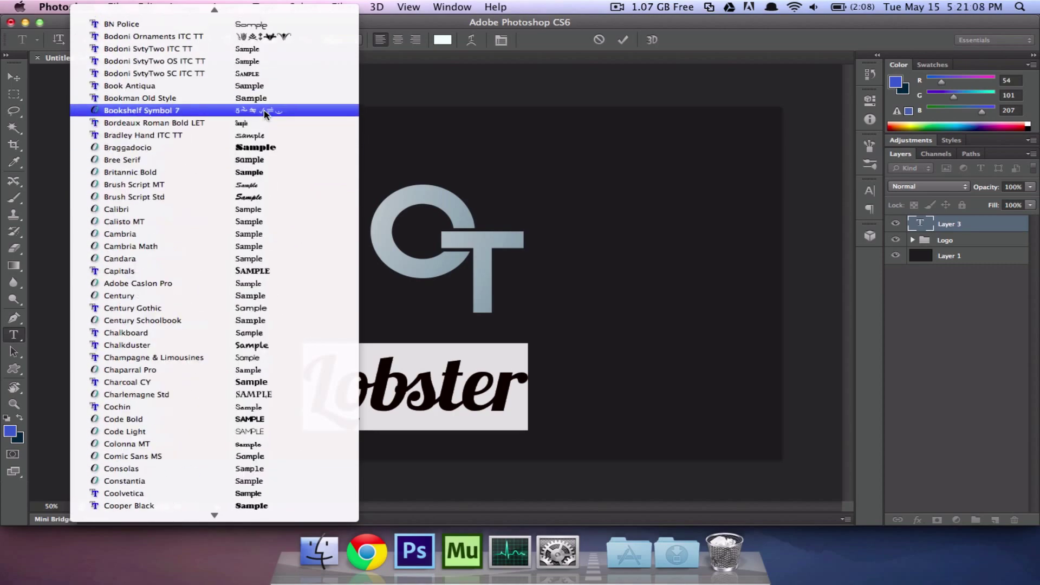
pyautogui.scroll(5, 223, 135)
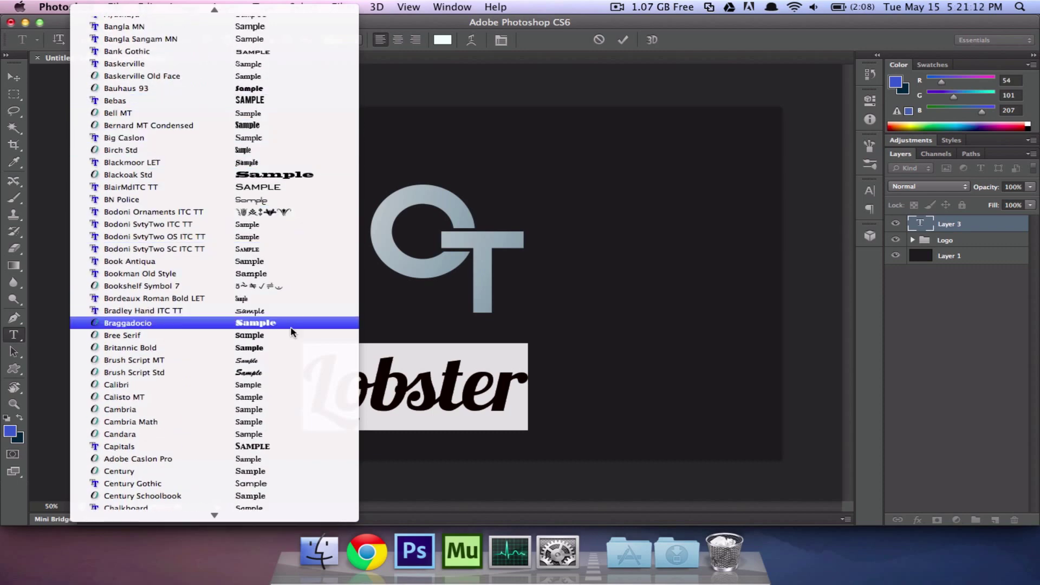
pyautogui.click(277, 336)
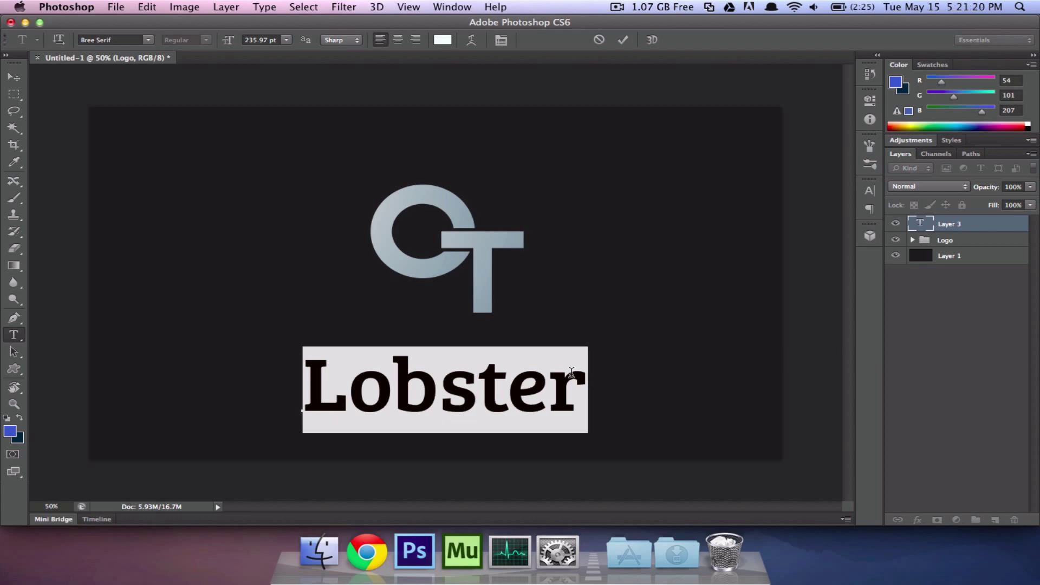
# - Replace the text with 'OMNITUTS' and commit it
pyautogui.write('OMNITUTS')
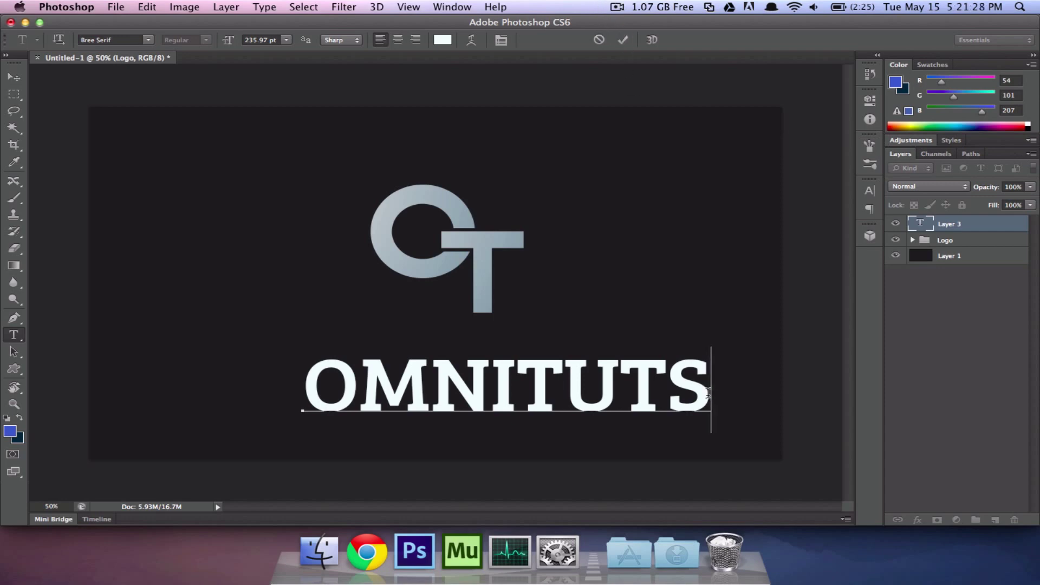
pyautogui.moveTo(709, 393); pyautogui.dragTo(216, 367)
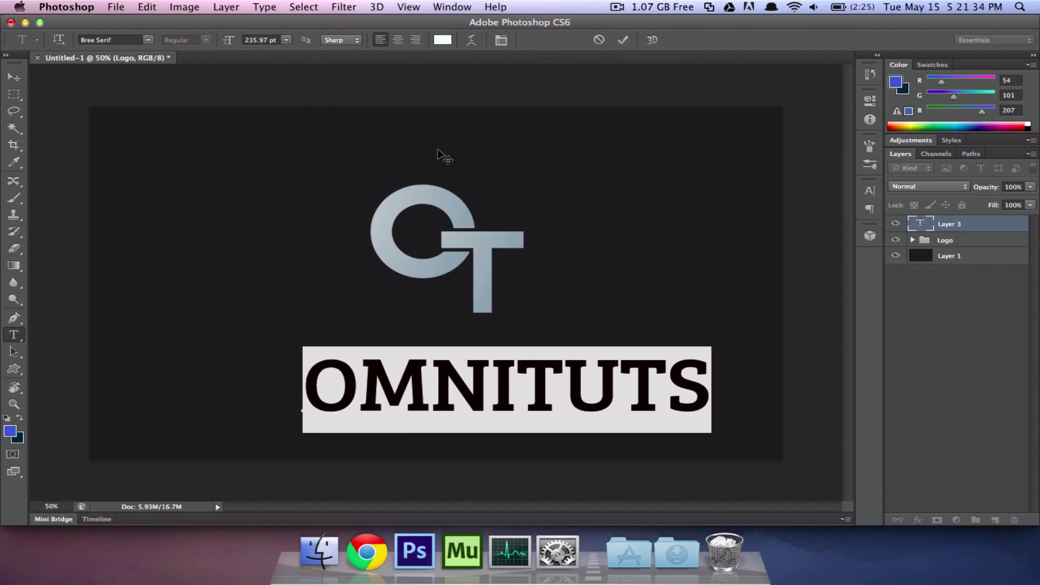
pyautogui.click(624, 39)
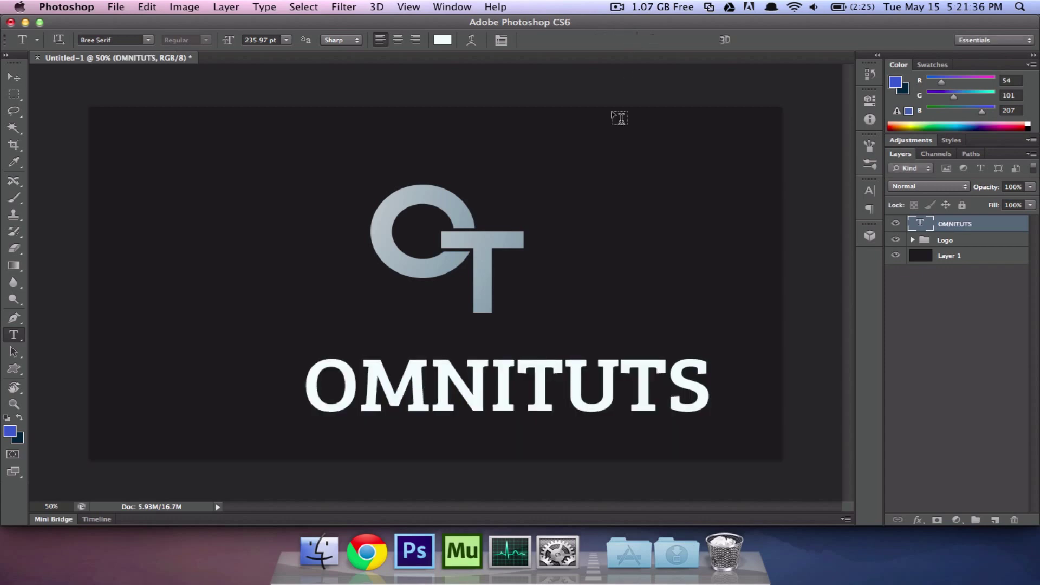
# - Move OMNITUTS up under the emblem, then hide the OMNITUTS and Logo layers
pyautogui.press('v')
pyautogui.moveTo(493, 379); pyautogui.dragTo(444, 355)
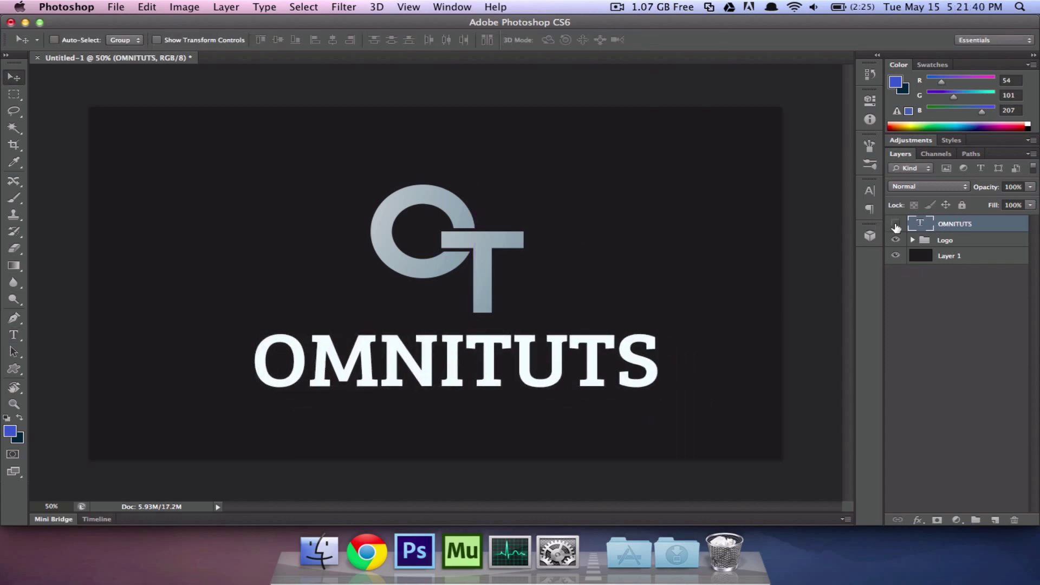
pyautogui.moveTo(896, 226); pyautogui.dragTo(895, 239)
pyautogui.press('t')
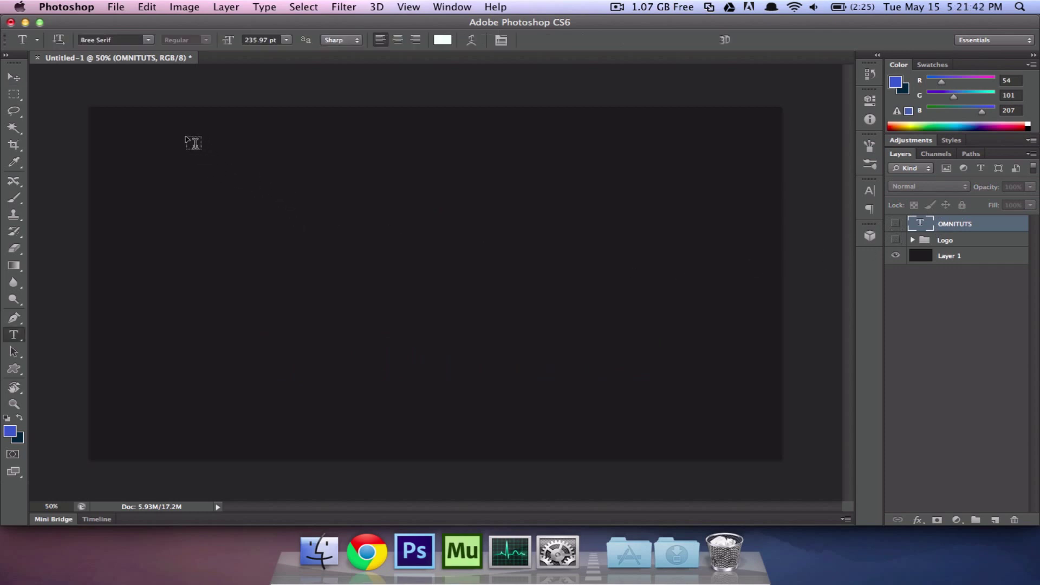
pyautogui.moveTo(148, 141); pyautogui.dragTo(760, 416)
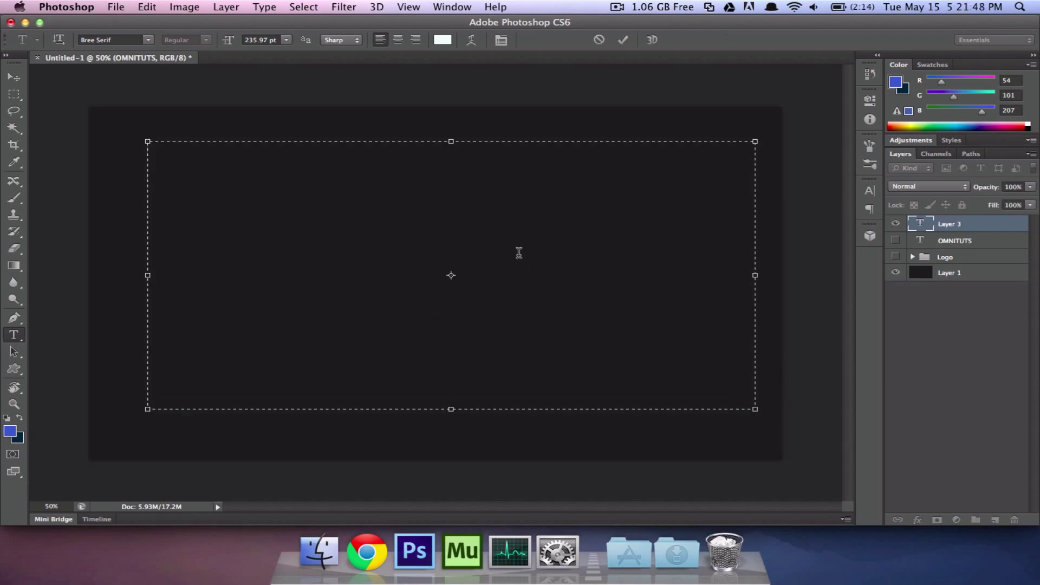
pyautogui.write('THIS')
pyautogui.press('BackSpace')
pyautogui.press('BackSpace')
pyautogui.press('BackSpace')
pyautogui.press('BackSpace')
pyautogui.write('Thsi')
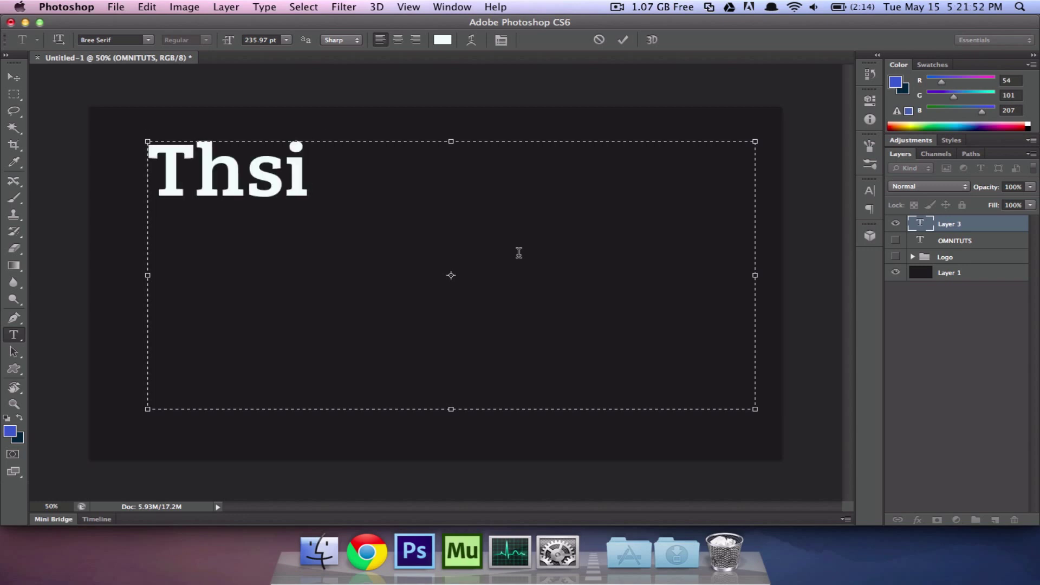
pyautogui.press('BackSpace')
pyautogui.press('BackSpace')
pyautogui.write('is ')
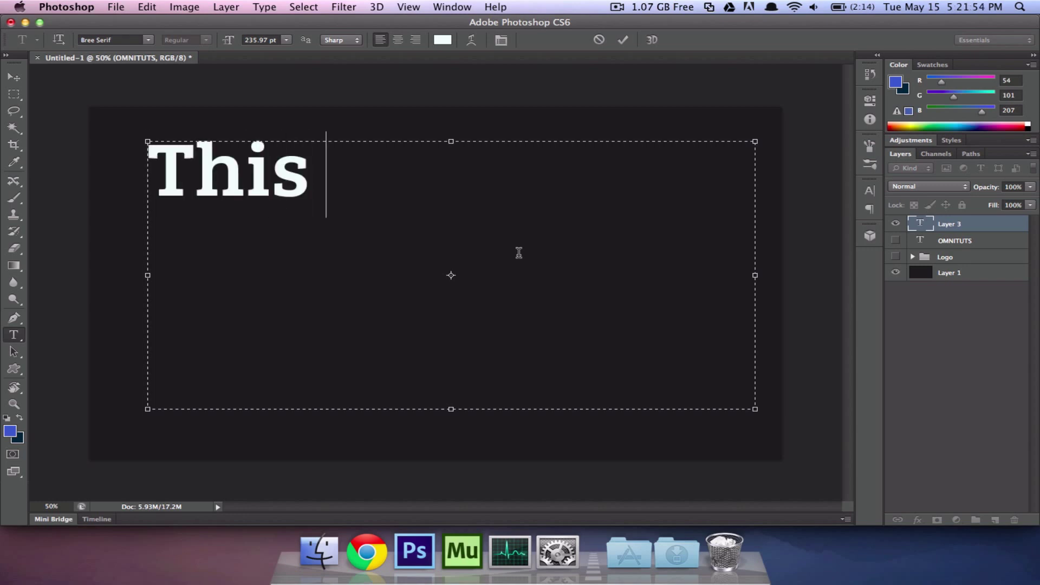
pyautogui.write('iste')
pyautogui.press('BackSpace')
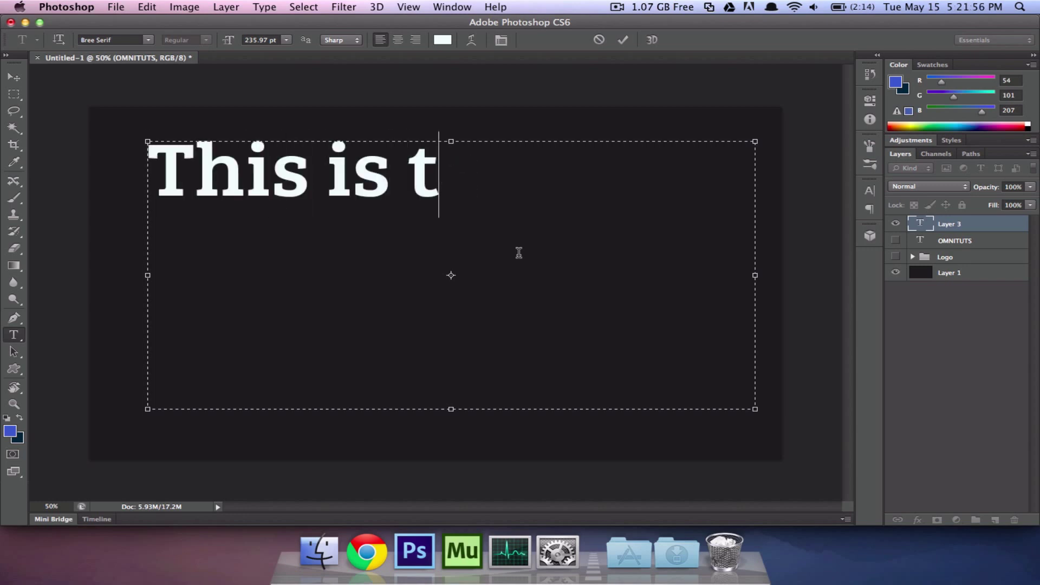
pyautogui.write('he font ')
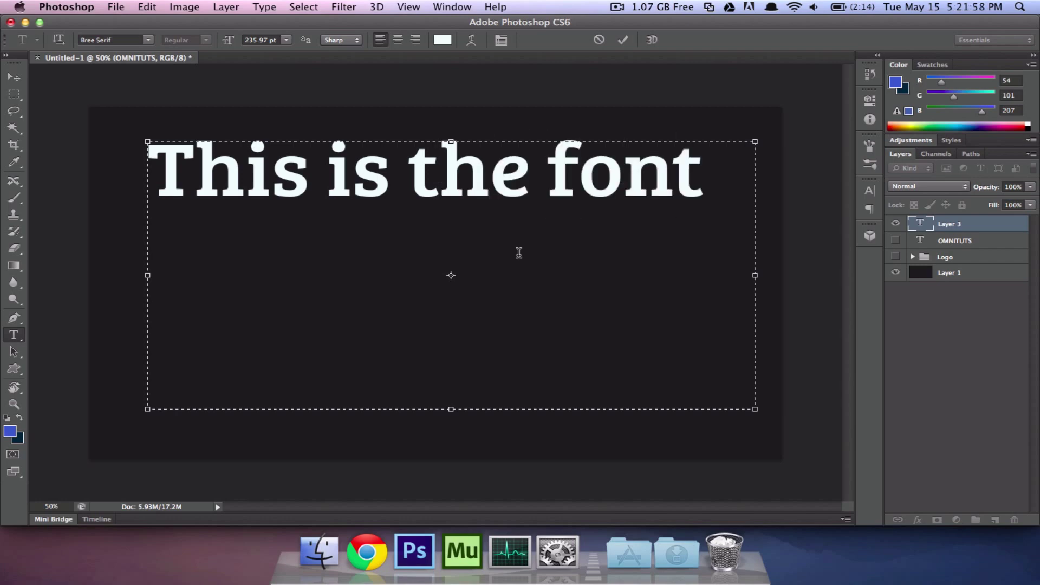
pyautogui.write('Bree S')
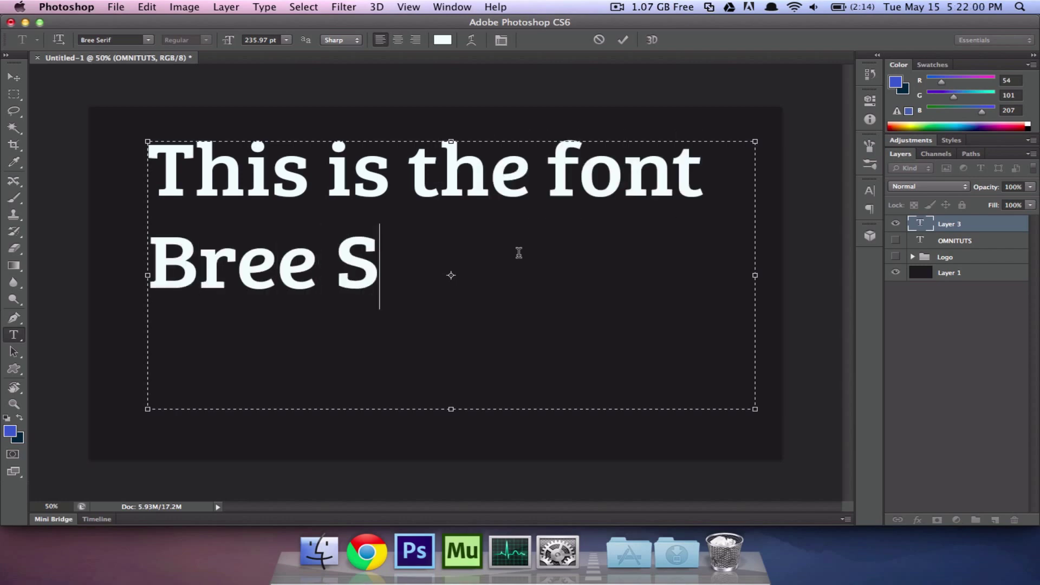
pyautogui.write('erif')
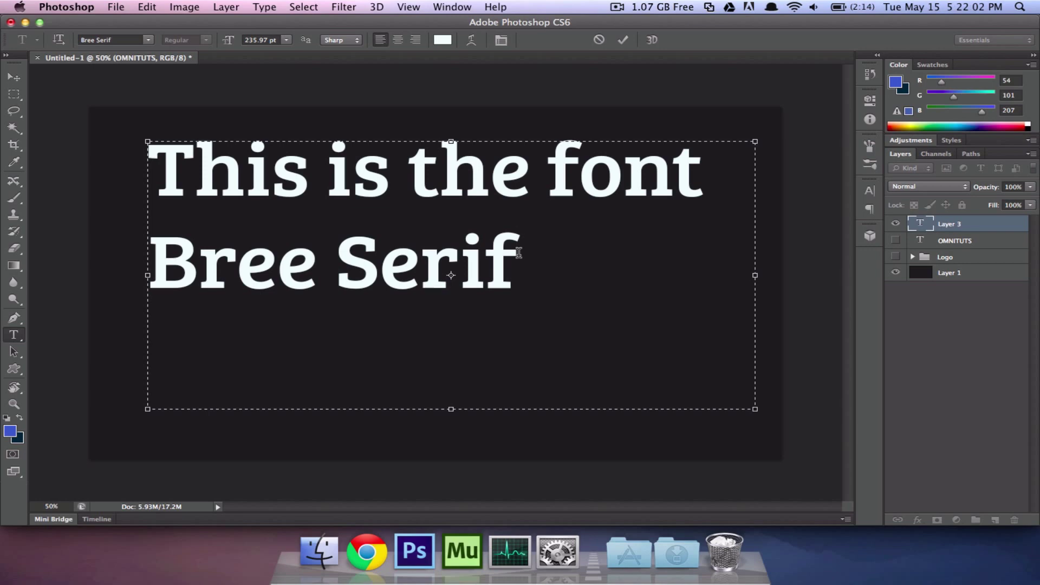
pyautogui.moveTo(519, 252); pyautogui.dragTo(140, 177)
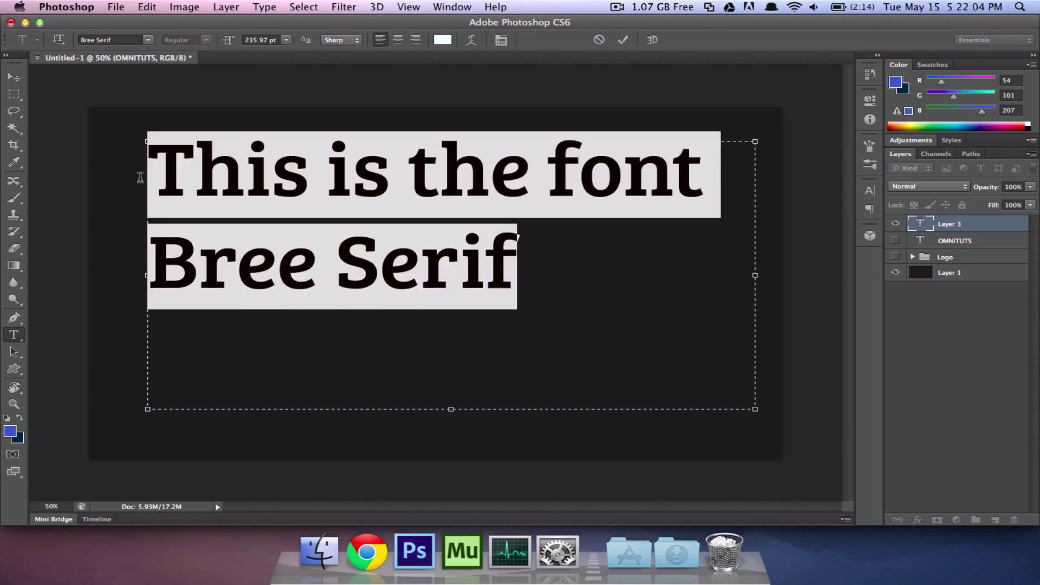
pyautogui.click(510, 263)
pyautogui.write('.')
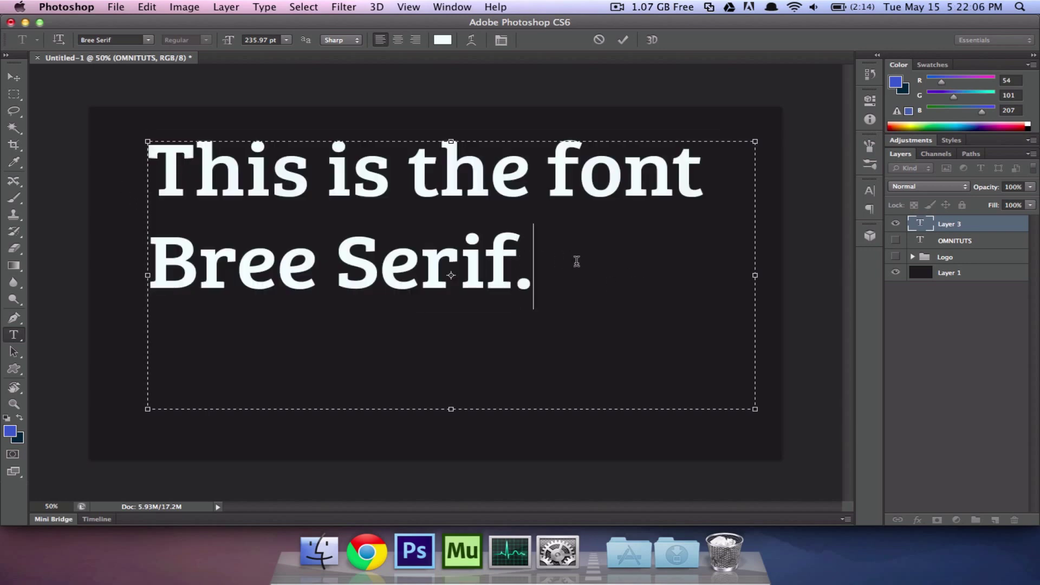
pyautogui.click(597, 39)
pyautogui.press('v')
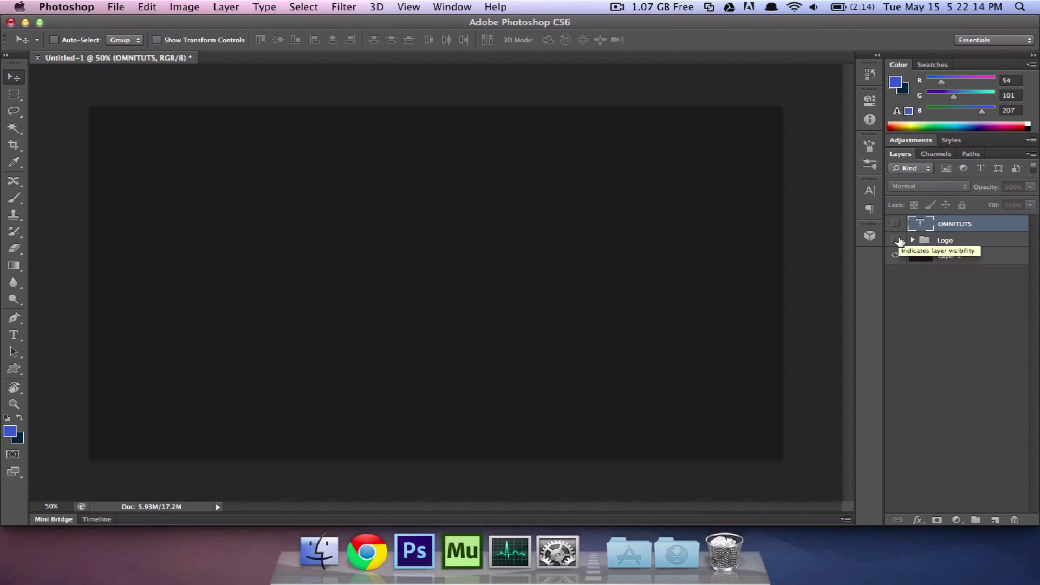
# - Show the Logo group and OMNITUTS text again, moving the text left and up
pyautogui.click(896, 240)
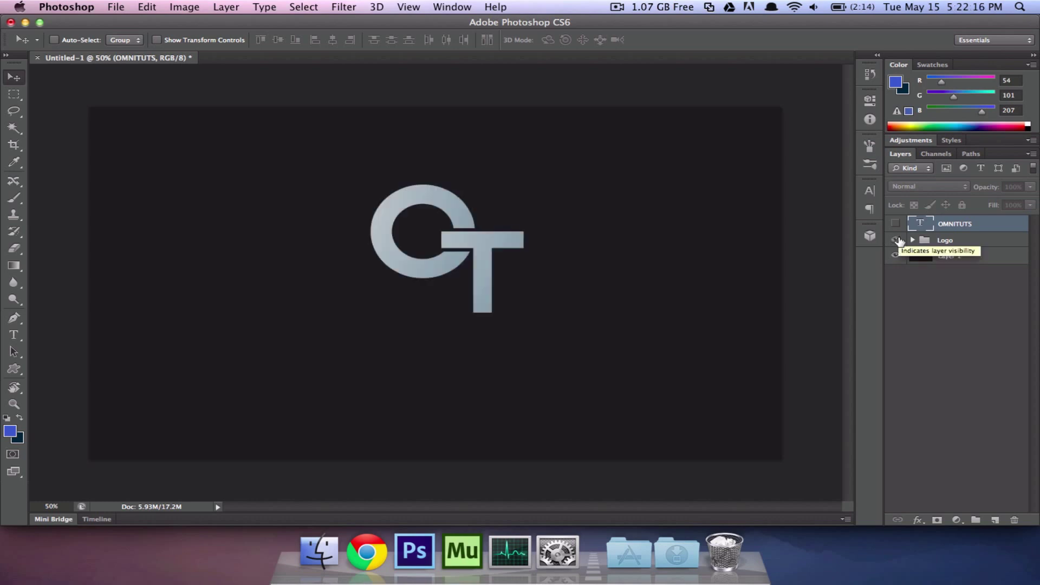
pyautogui.click(896, 224)
pyautogui.click(1004, 393)
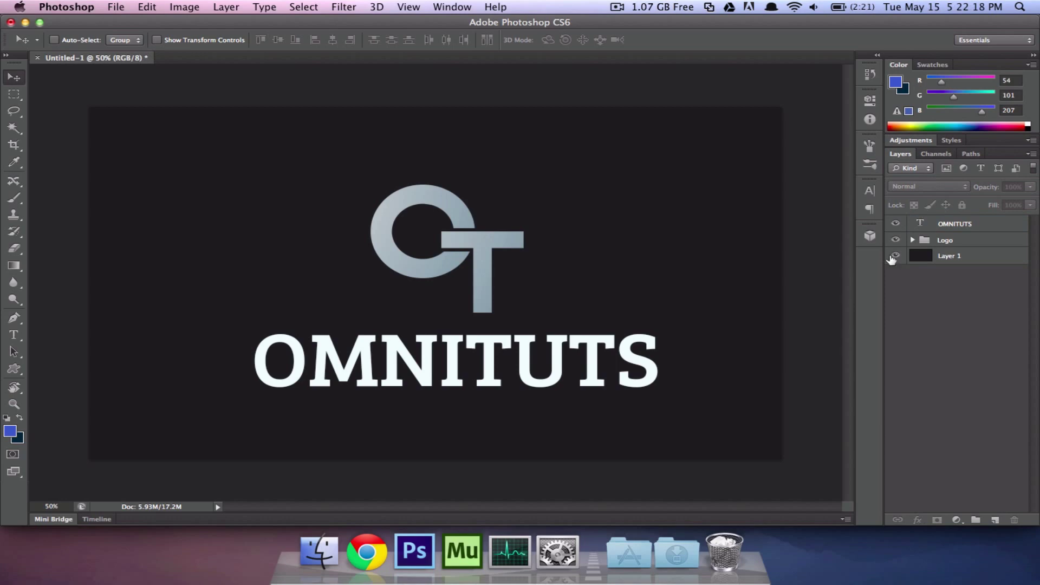
pyautogui.click(971, 231)
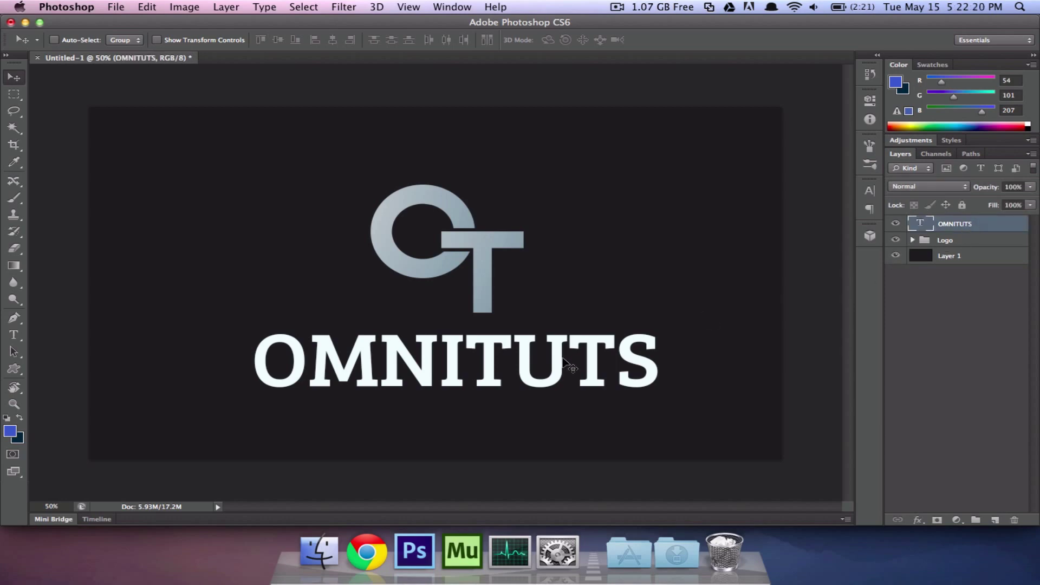
pyautogui.moveTo(558, 363); pyautogui.dragTo(539, 345)
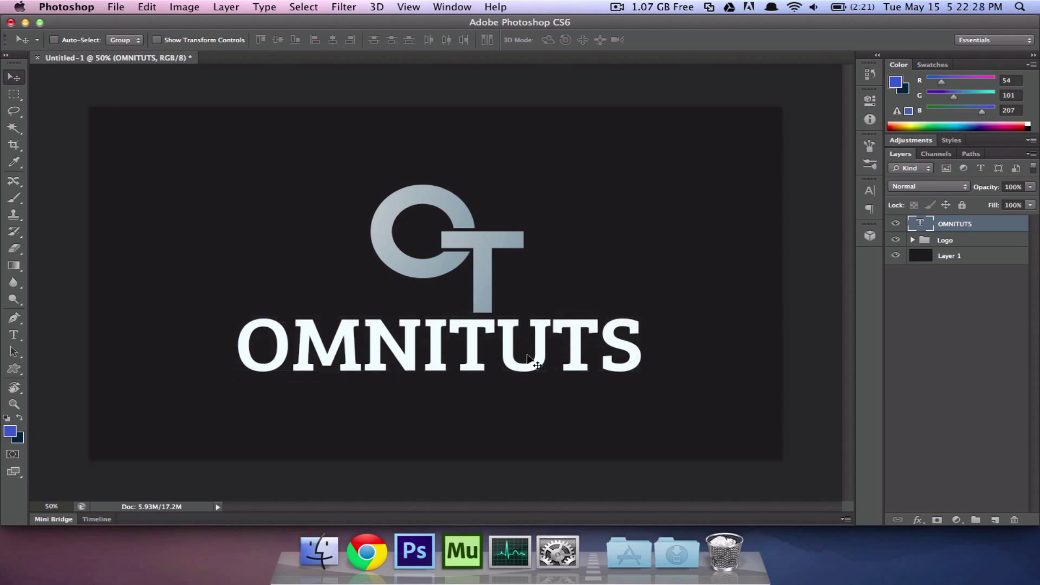
# - Scale the OMNITUTS text down to about 72% around its centre
pyautogui.press('super+t')
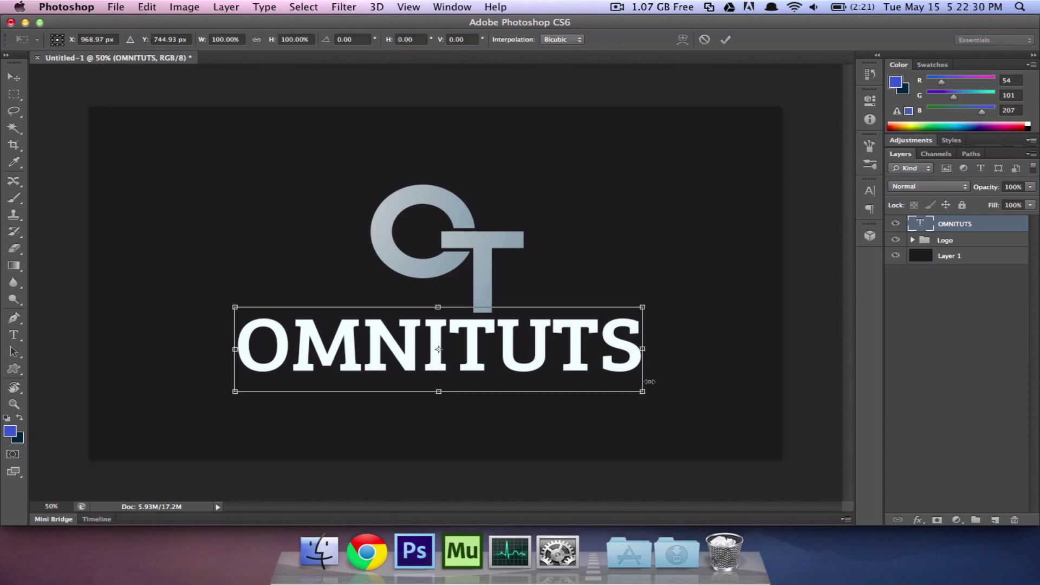
pyautogui.moveTo(643, 391); pyautogui.dragTo(539, 351)
pyautogui.click(725, 39)
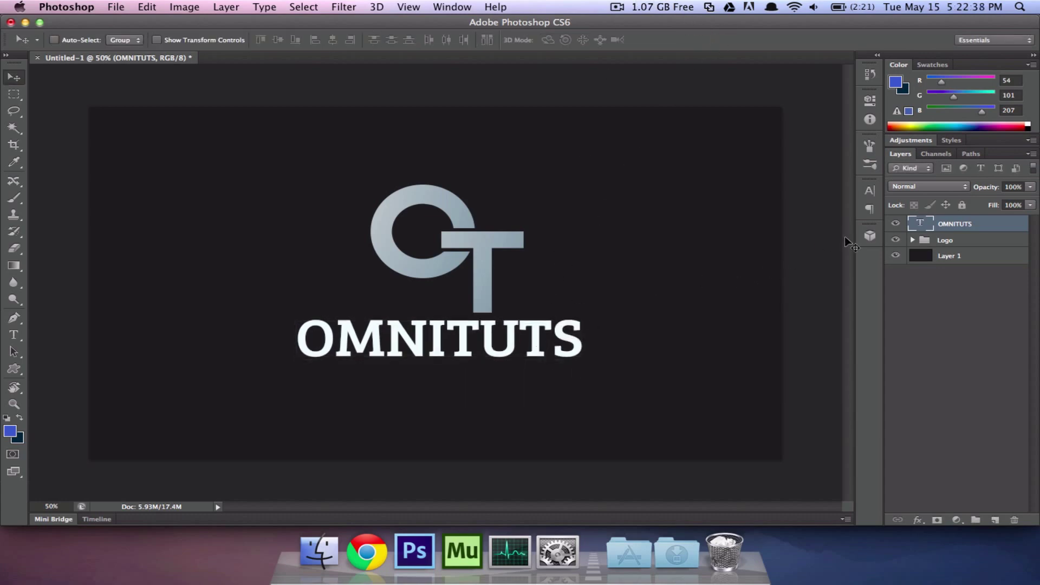
# - Move the Logo group and OMNITUTS text slightly lower together
pyautogui.click(962, 245)
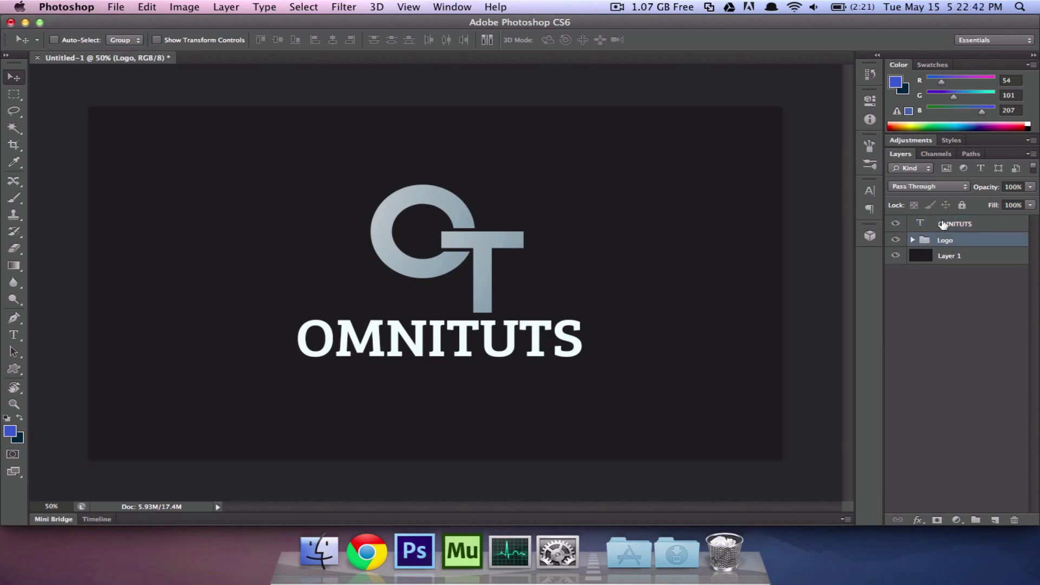
pyautogui.keyDown('shift'); pyautogui.click(979, 225); pyautogui.keyUp('shift')
pyautogui.moveTo(440, 296); pyautogui.dragTo(440, 303)
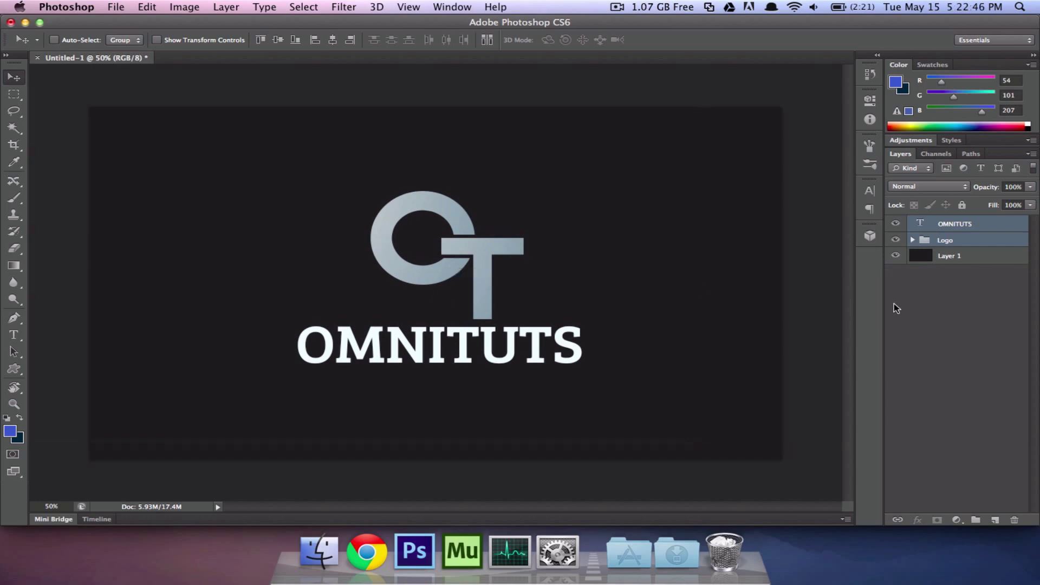
pyautogui.click(1004, 287)
# - Inspect the OMNITUTS text's Character settings: near-white Bree Serif at 166.14 pt
pyautogui.click(986, 224)
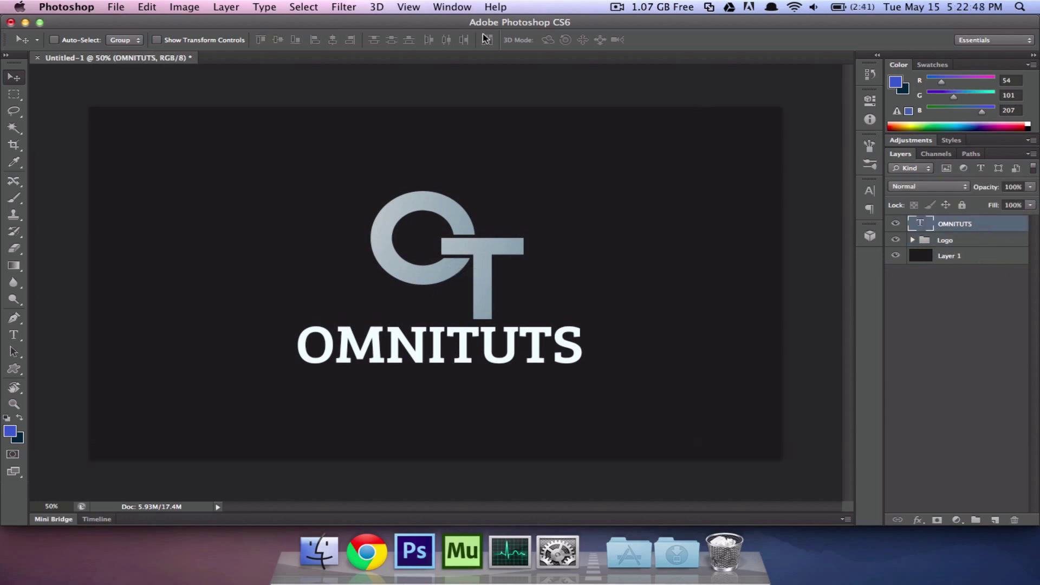
pyautogui.click(13, 335)
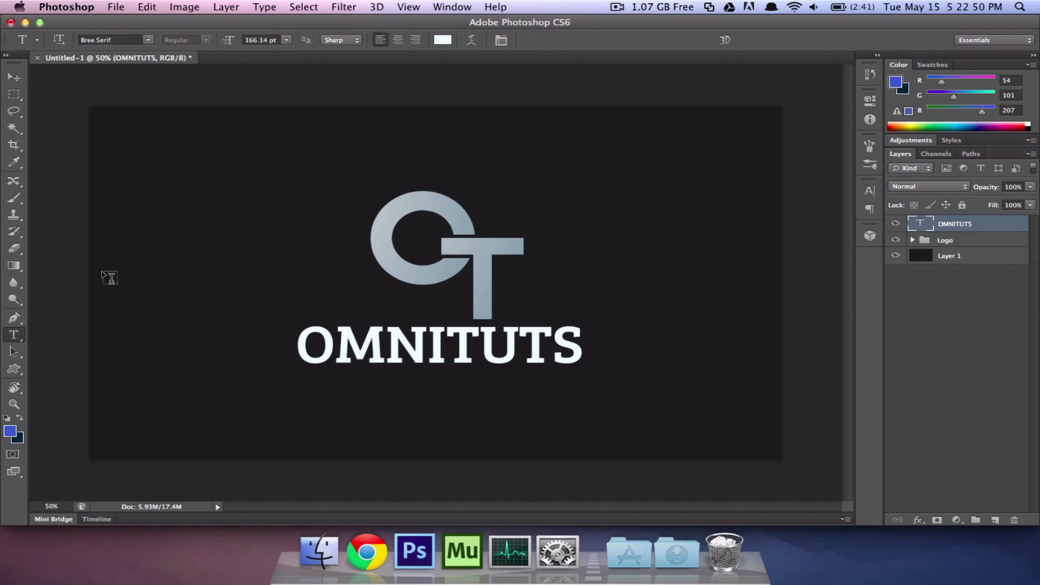
pyautogui.click(501, 41)
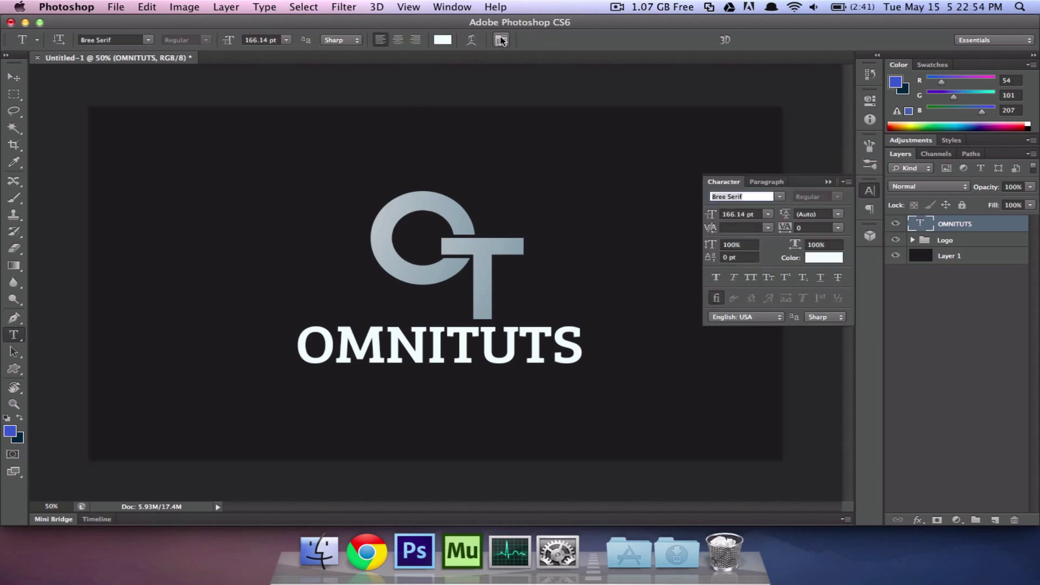
pyautogui.click(761, 182)
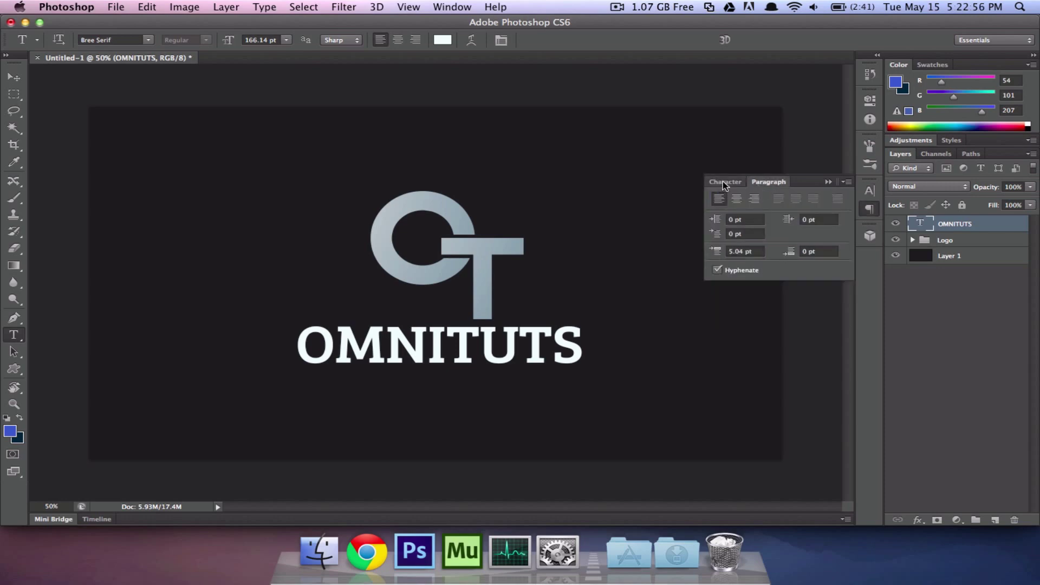
pyautogui.click(731, 182)
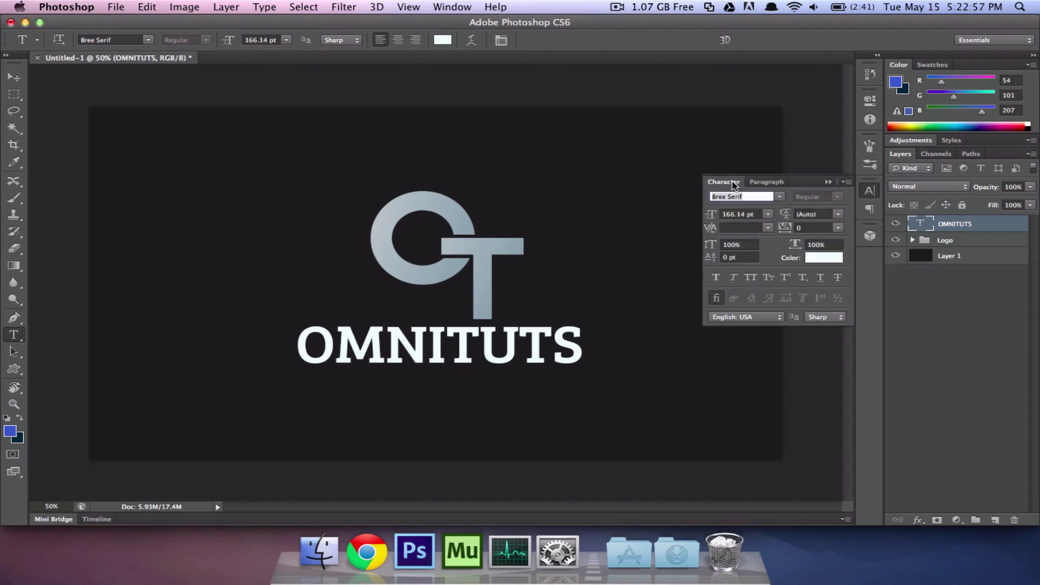
pyautogui.click(869, 189)
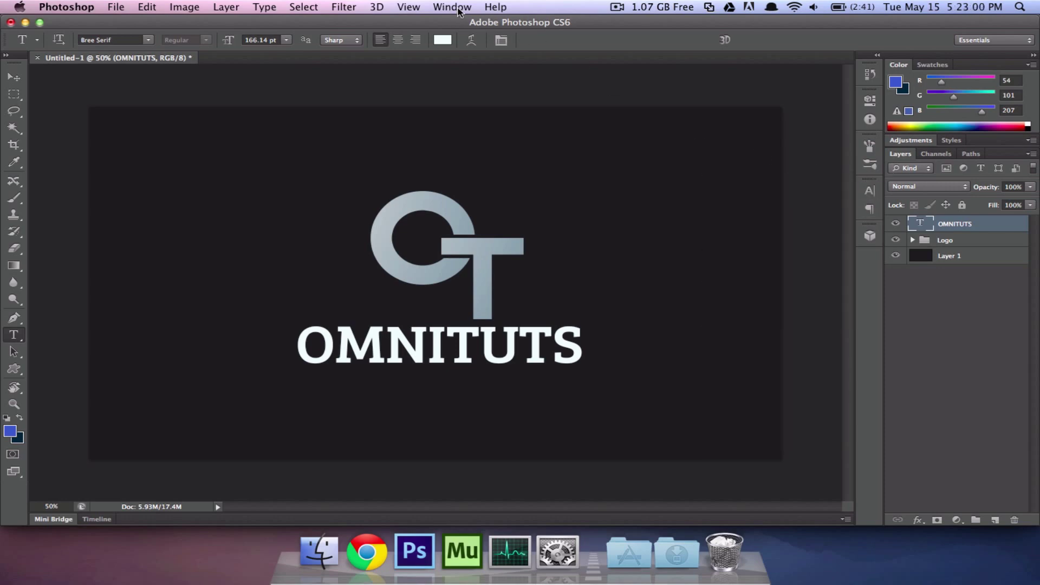
pyautogui.click(461, 8)
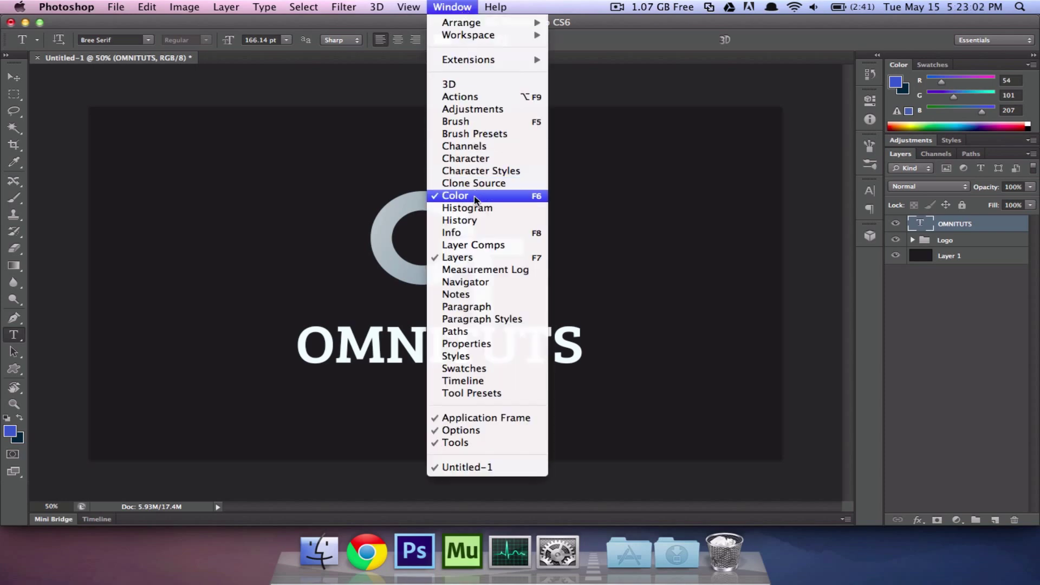
pyautogui.click(502, 155)
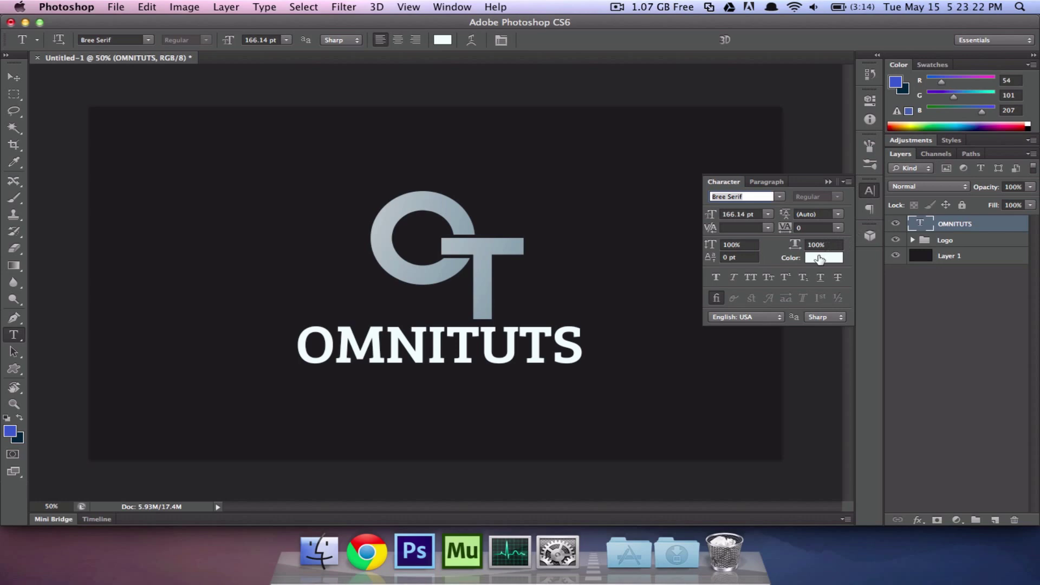
pyautogui.press('v')
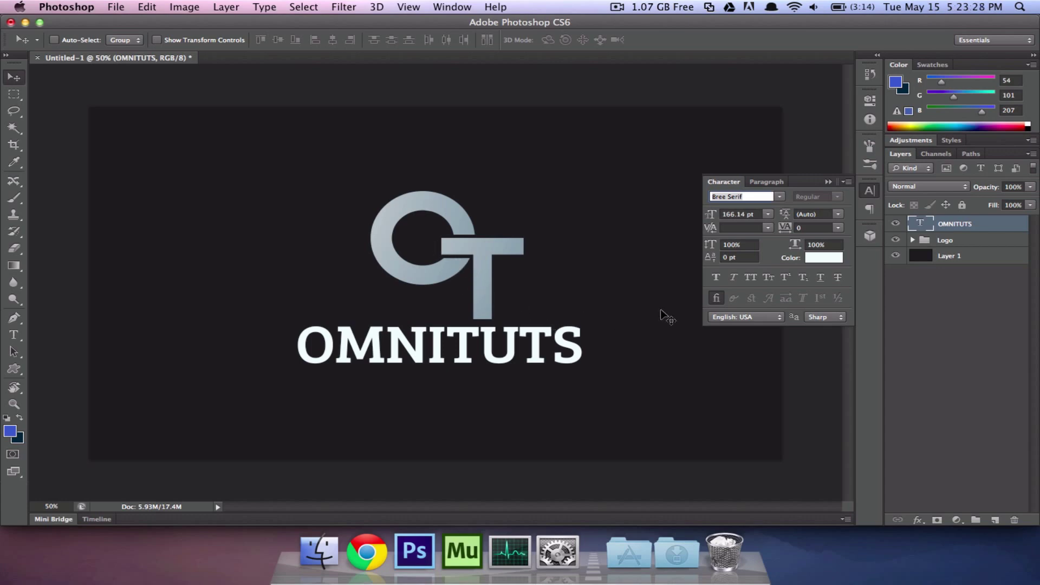
# - Recolour the OMNITUTS text to pale bluish dbf2f7 in the Color Picker
pyautogui.click(818, 259)
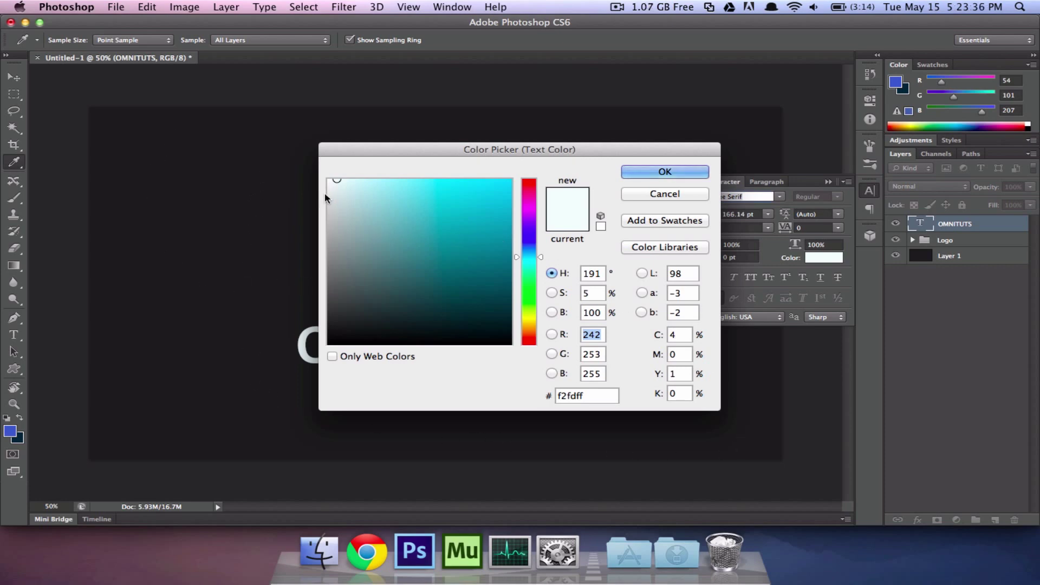
pyautogui.moveTo(353, 189); pyautogui.dragTo(348, 185)
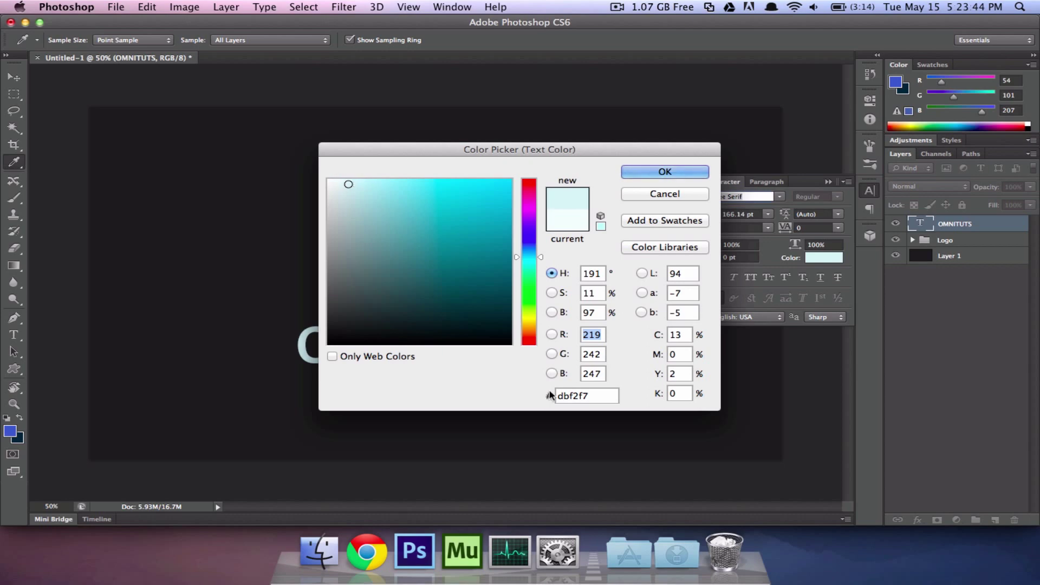
pyautogui.moveTo(599, 396); pyautogui.dragTo(561, 406)
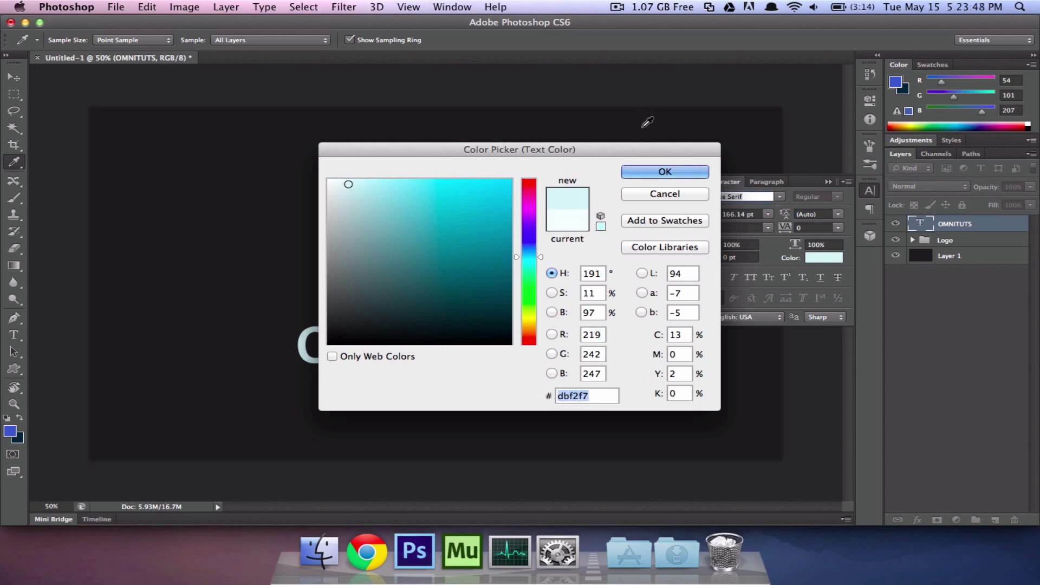
pyautogui.click(648, 179)
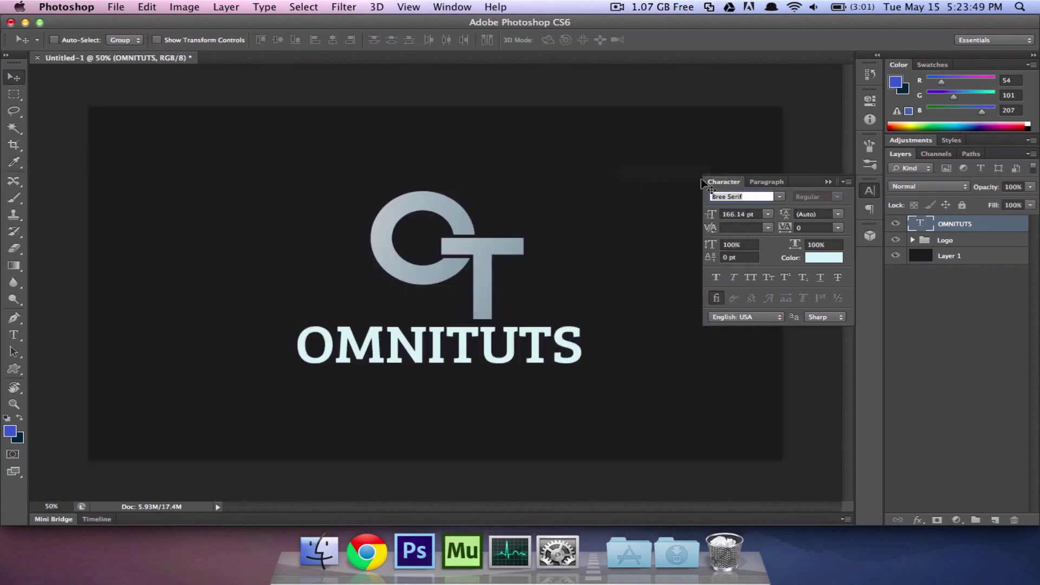
# - Collapse the Character panel, nudge OMNITUTS slightly right, and turn off Smart Guides
pyautogui.click(863, 192)
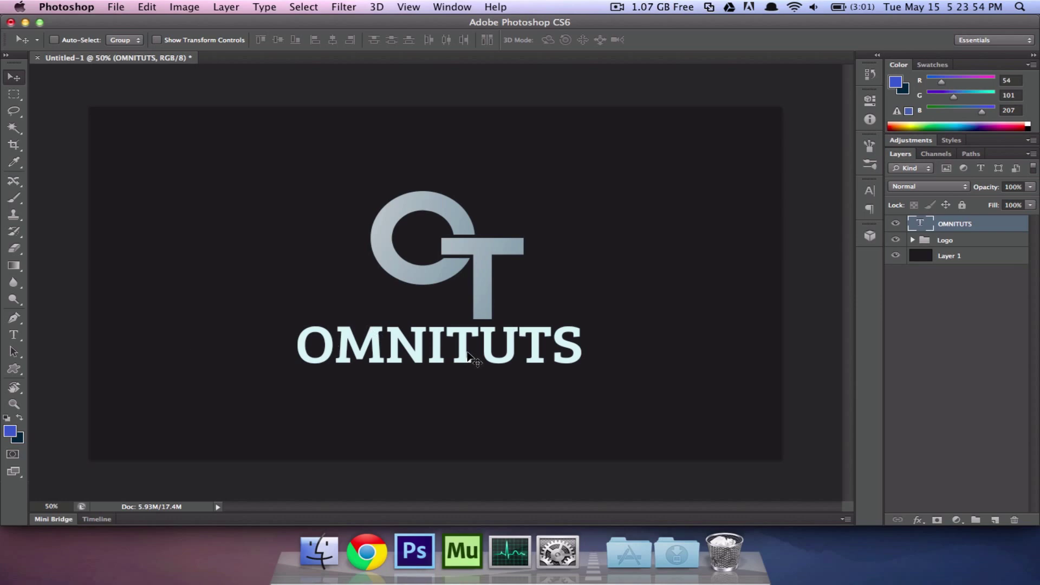
pyautogui.moveTo(482, 351); pyautogui.dragTo(489, 353)
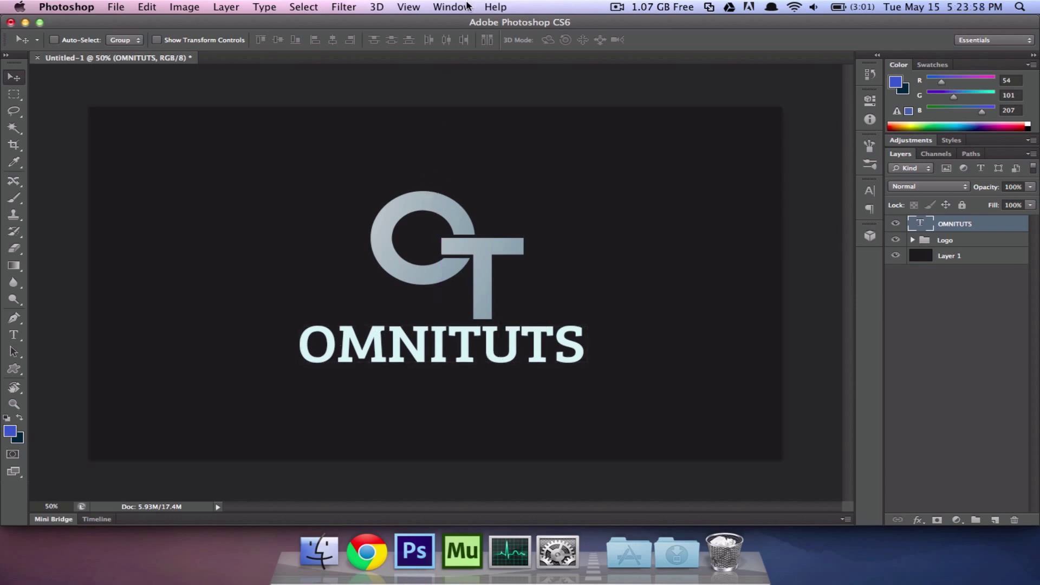
pyautogui.click(408, 7)
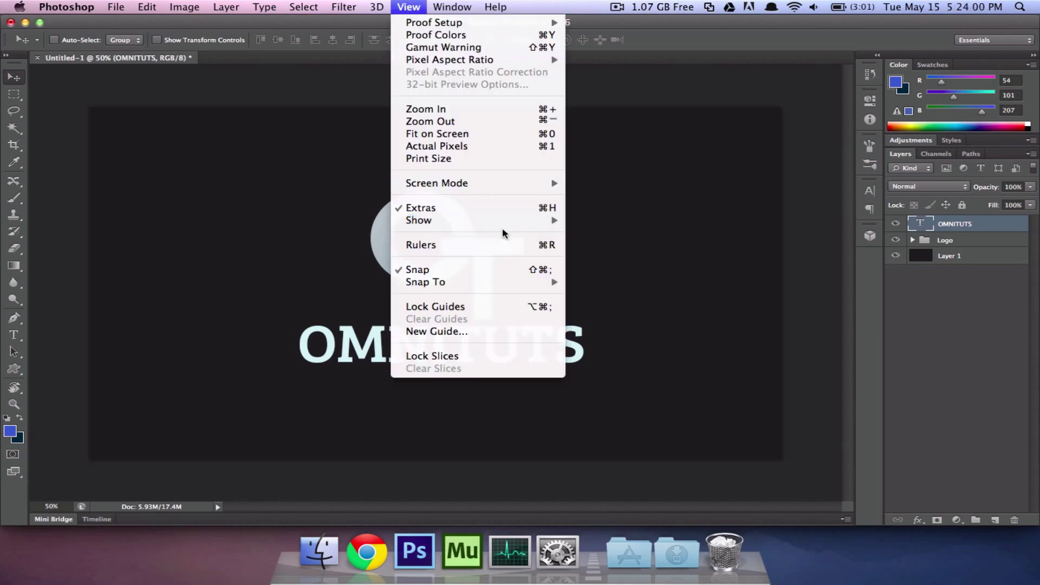
pyautogui.moveTo(523, 223)
pyautogui.click(633, 294)
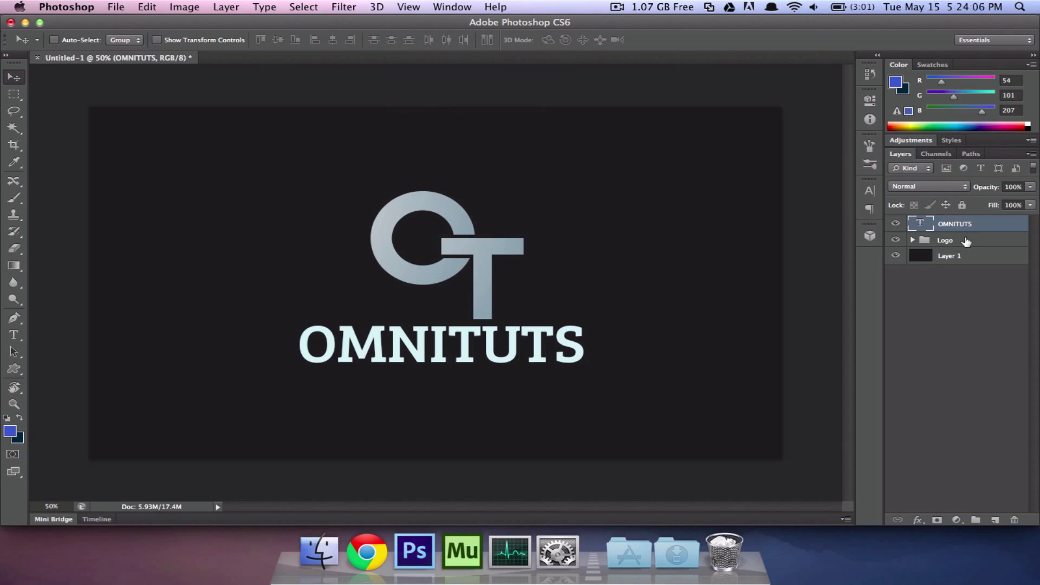
# - Add a black, Normal-mode outer glow of 9 px to the Logo group
pyautogui.click(967, 242)
pyautogui.doubleClick(966, 242)
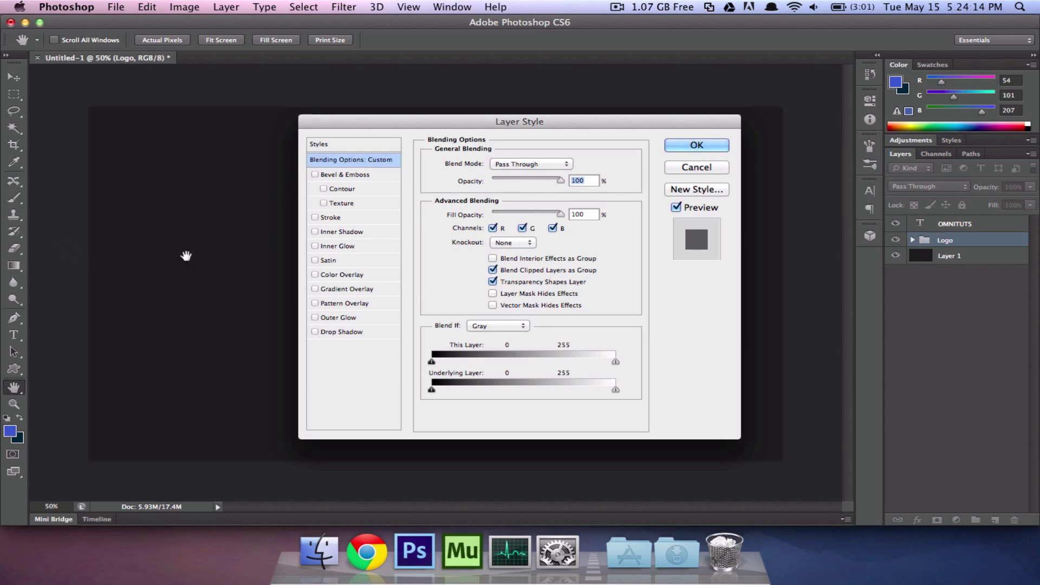
pyautogui.click(337, 318)
pyautogui.click(491, 164)
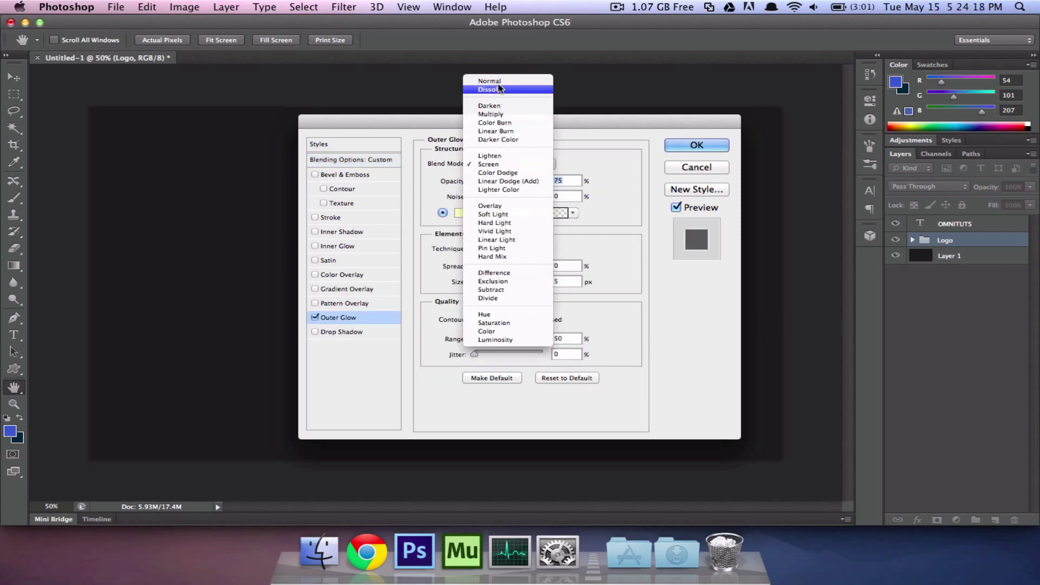
pyautogui.click(490, 81)
pyautogui.click(458, 212)
pyautogui.click(339, 340)
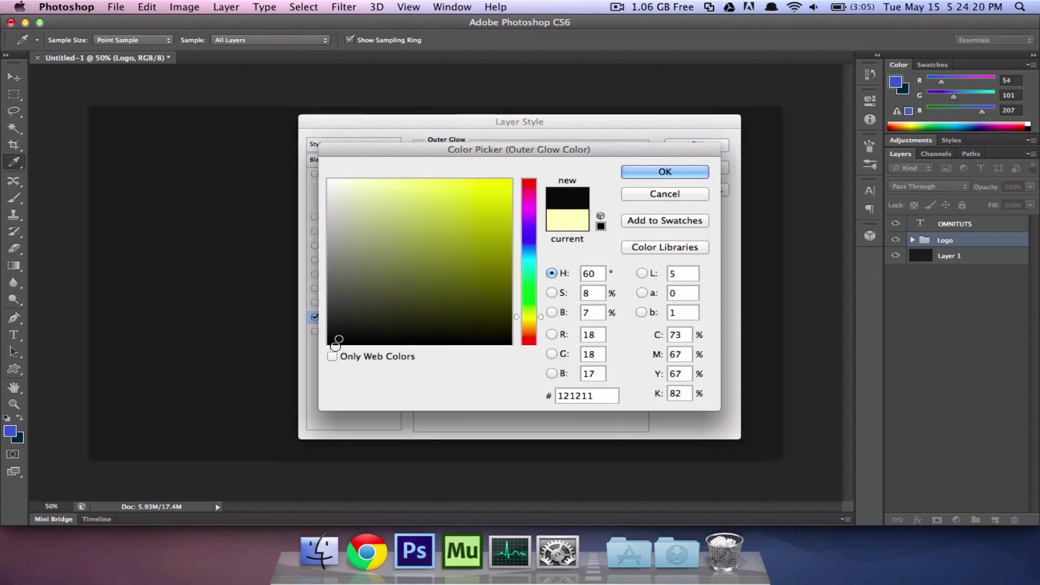
pyautogui.moveTo(336, 345); pyautogui.dragTo(326, 346)
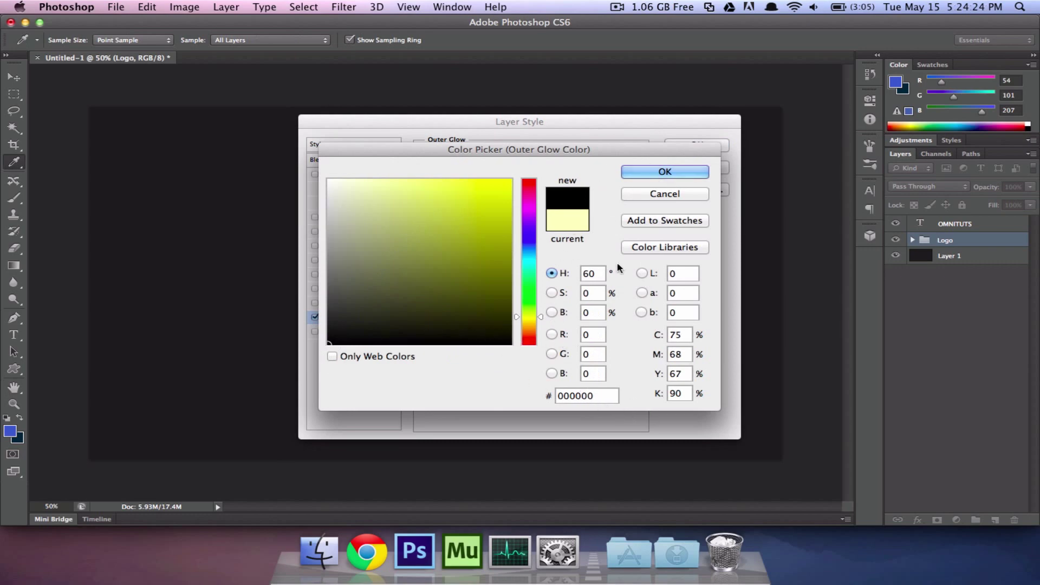
pyautogui.click(638, 171)
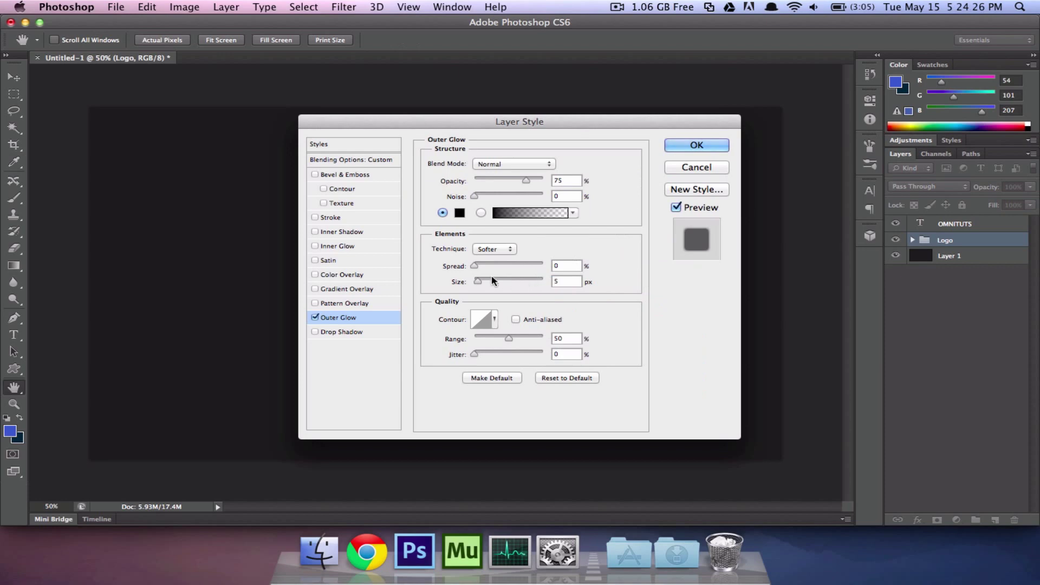
pyautogui.moveTo(479, 281); pyautogui.dragTo(481, 282)
pyautogui.click(695, 145)
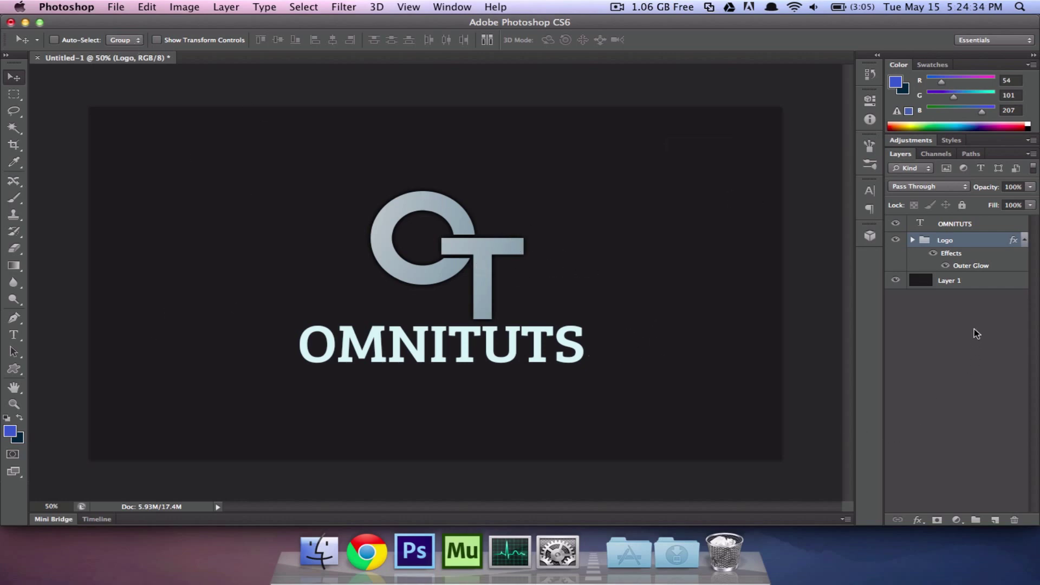
# - Enlarge the Logo group's outer glow size to 35 px
pyautogui.doubleClick(980, 244)
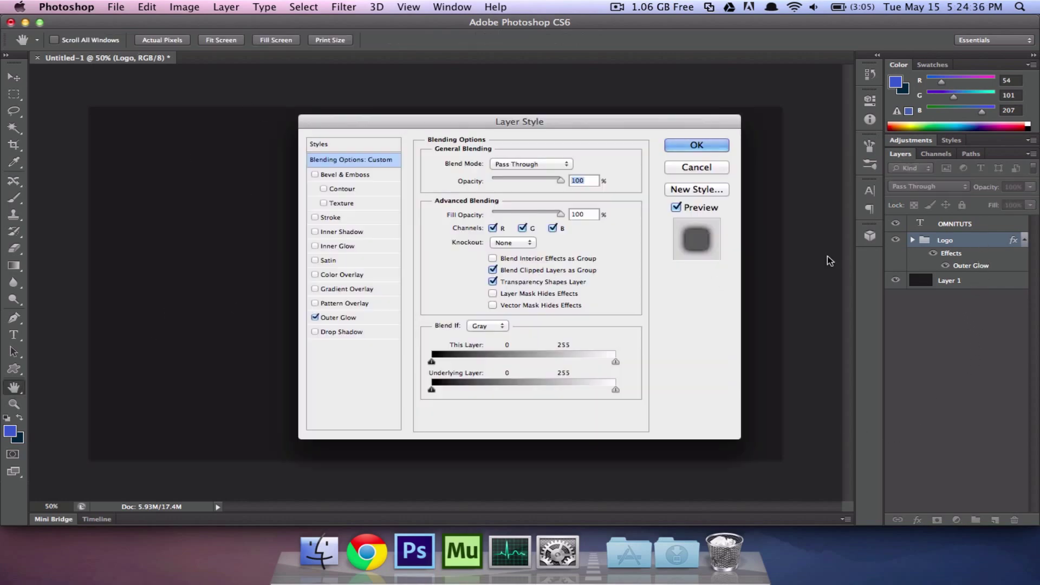
pyautogui.click(364, 319)
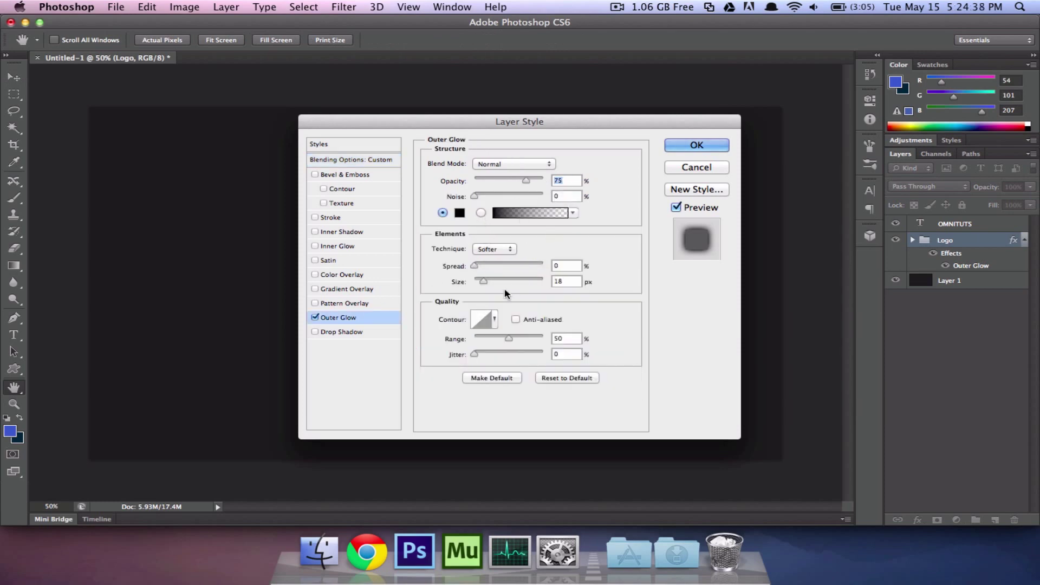
pyautogui.moveTo(483, 281); pyautogui.dragTo(489, 281)
pyautogui.click(693, 144)
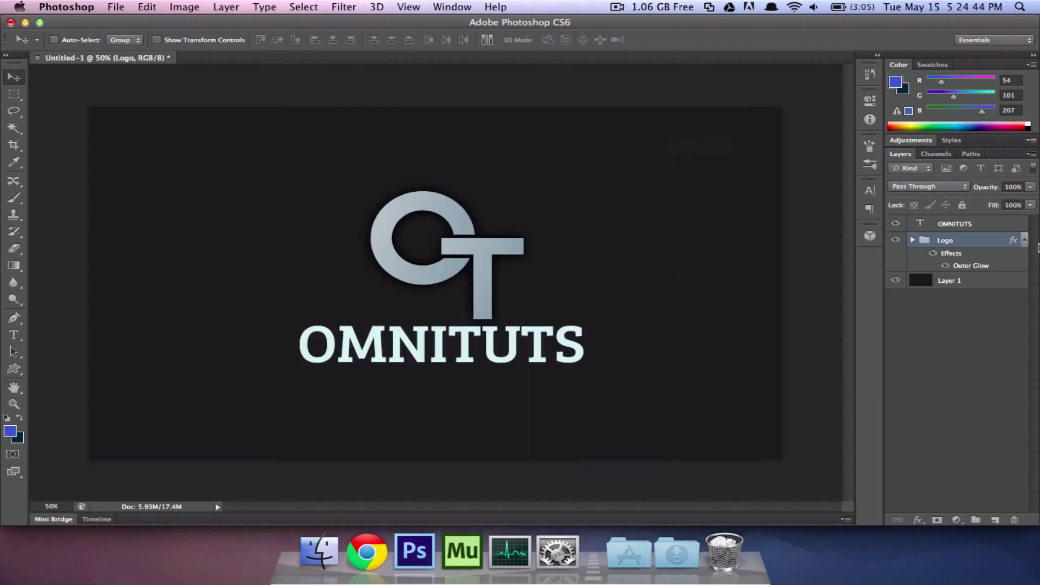
# - Copy the Logo group's outer glow layer style
pyautogui.click(1024, 240)
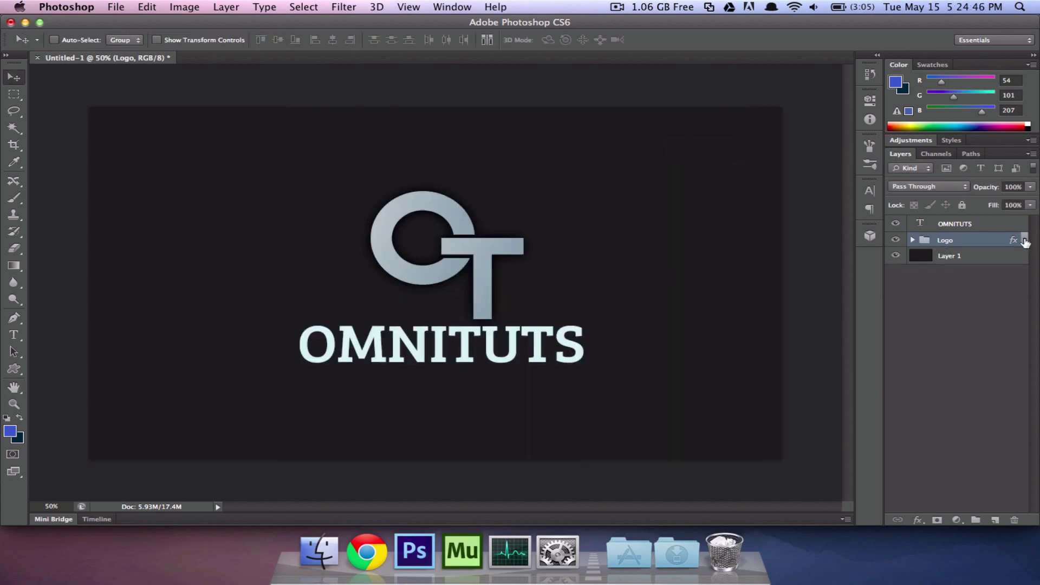
pyautogui.click(1001, 223)
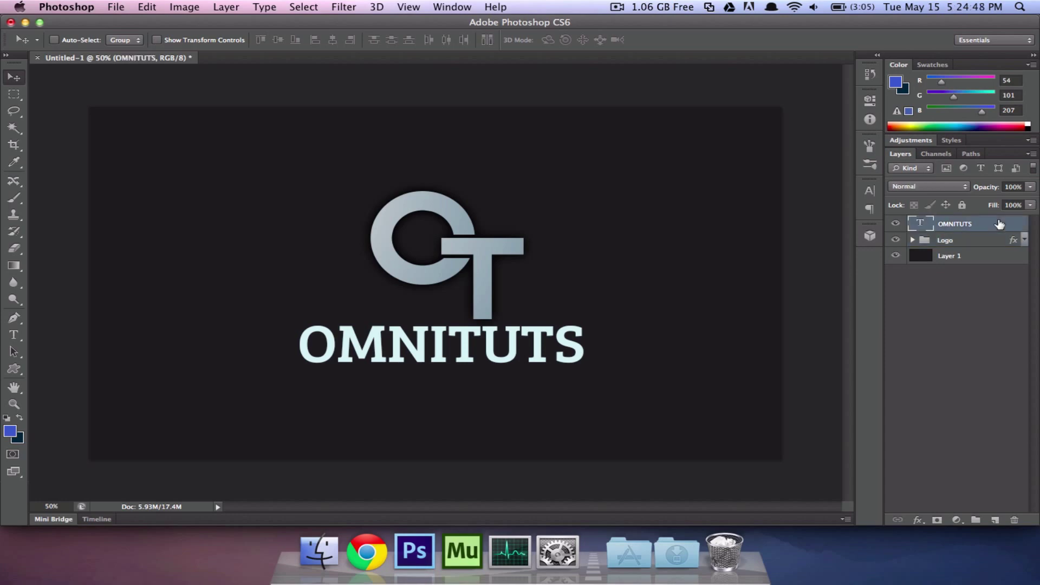
pyautogui.click(912, 240)
pyautogui.click(913, 240)
pyautogui.click(1024, 242)
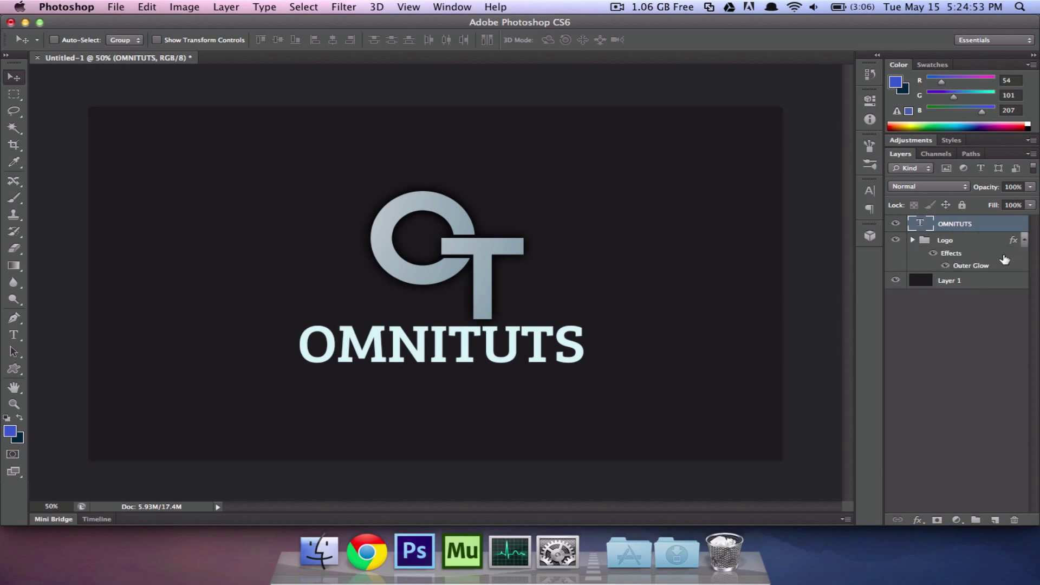
pyautogui.click(977, 266)
pyautogui.rightClick(968, 267)
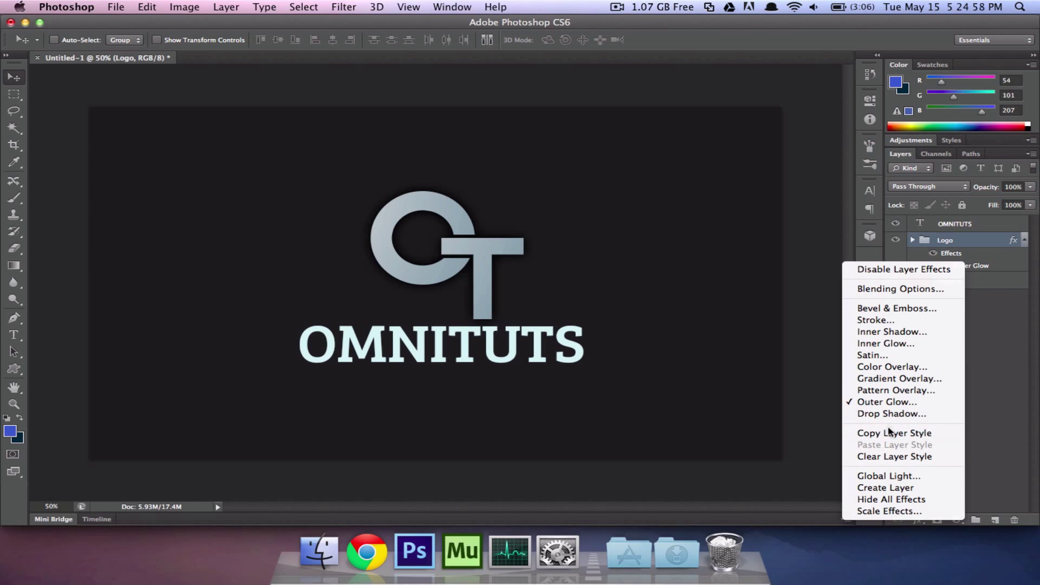
pyautogui.click(892, 433)
# - Paste the copied glow layer style onto the OMNITUTS text layer
pyautogui.click(1024, 240)
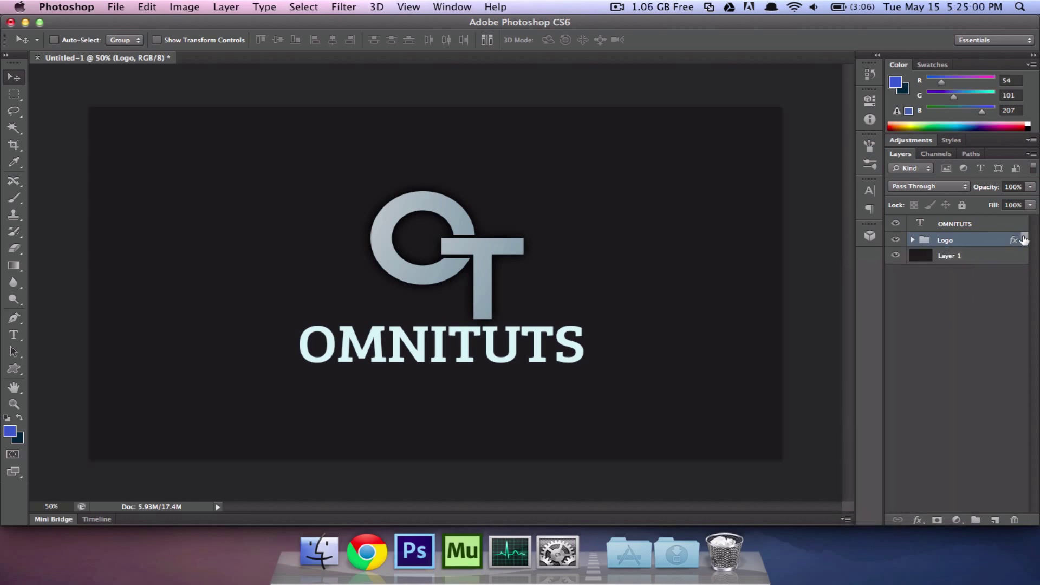
pyautogui.click(992, 229)
pyautogui.rightClick(991, 230)
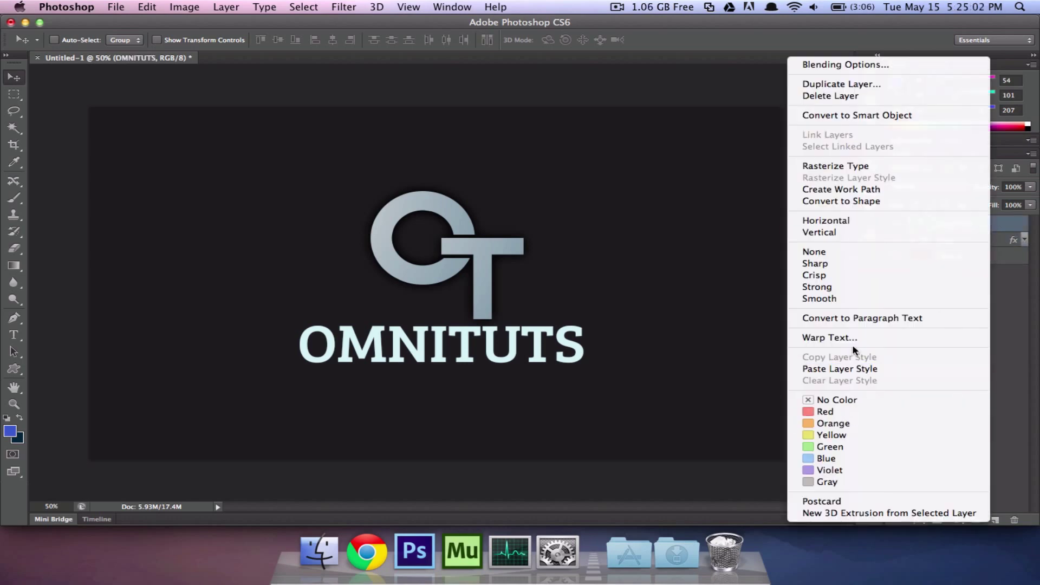
pyautogui.click(855, 374)
pyautogui.click(887, 375)
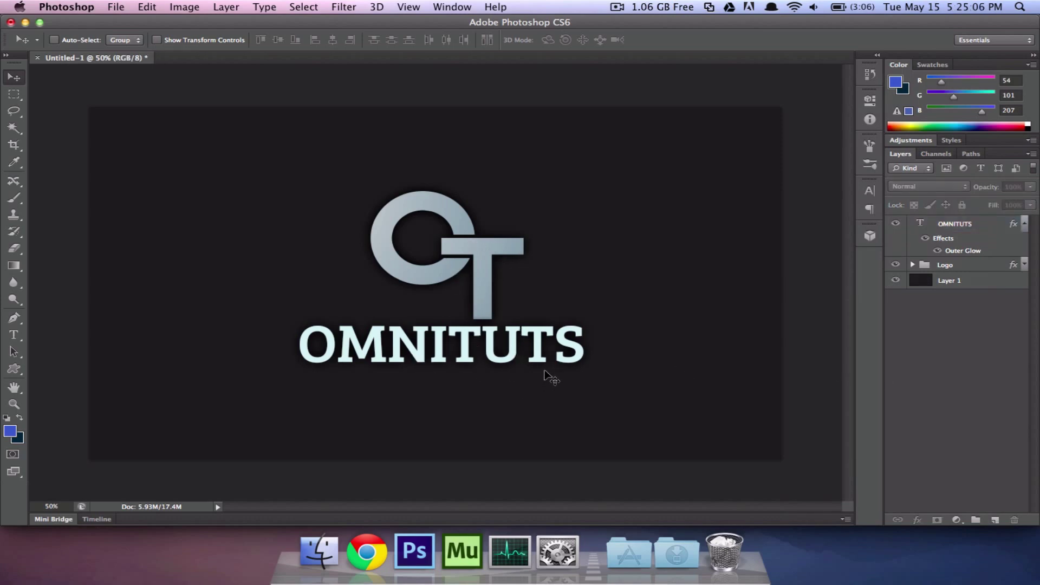
# - Set the OMNITUTS outer glow to colour #222222 and 13 px size
pyautogui.doubleClick(987, 225)
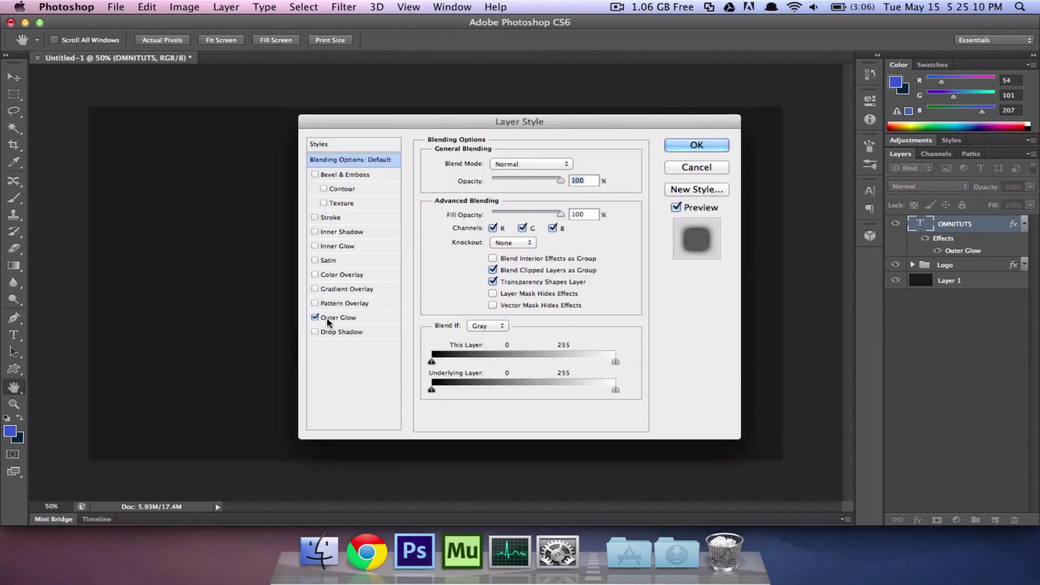
pyautogui.click(331, 318)
pyautogui.click(487, 280)
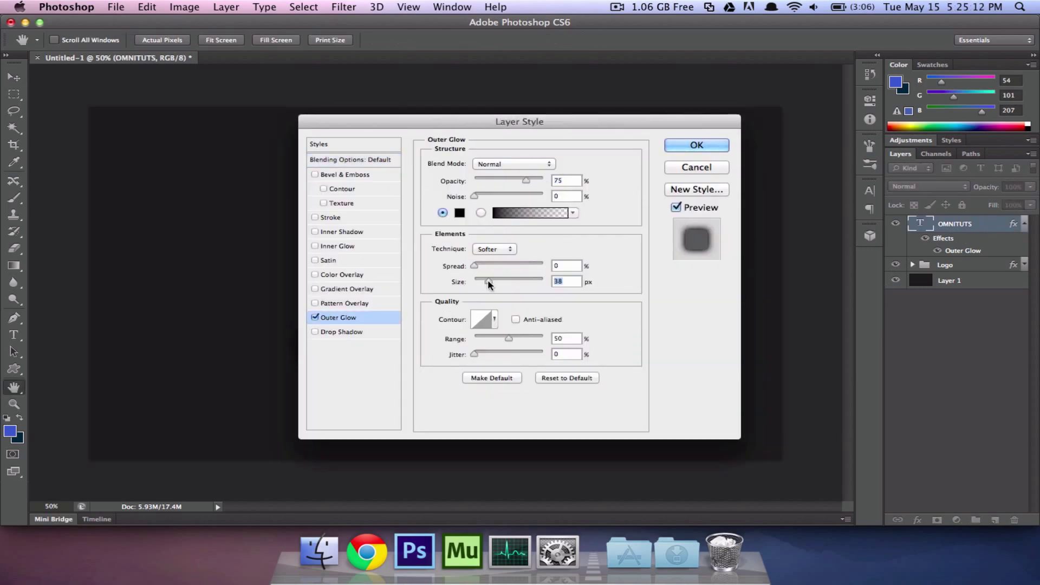
pyautogui.moveTo(488, 280); pyautogui.dragTo(482, 281)
pyautogui.click(459, 212)
pyautogui.moveTo(344, 316); pyautogui.dragTo(315, 326)
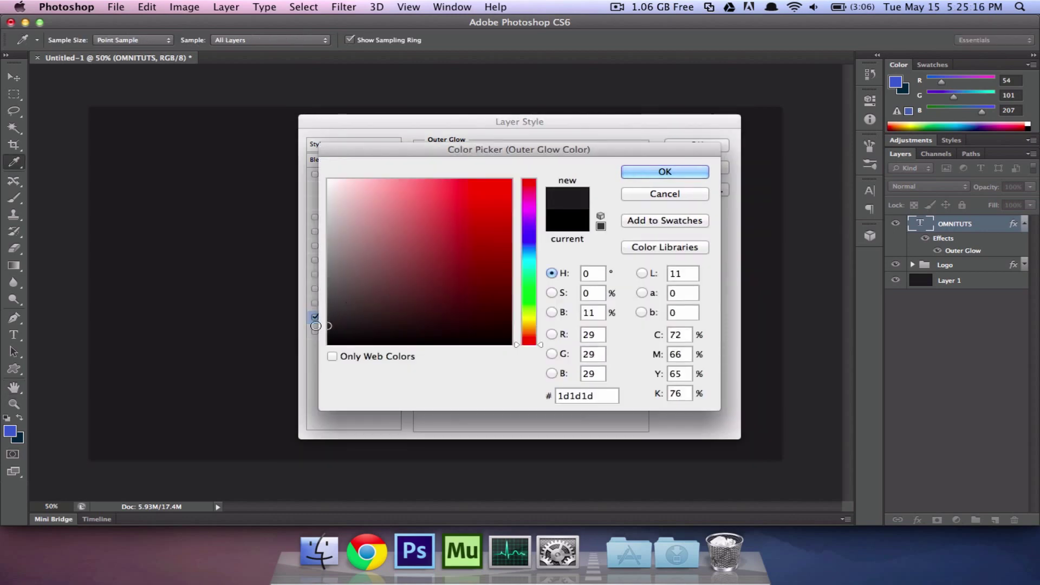
pyautogui.click(549, 395)
pyautogui.write('2222')
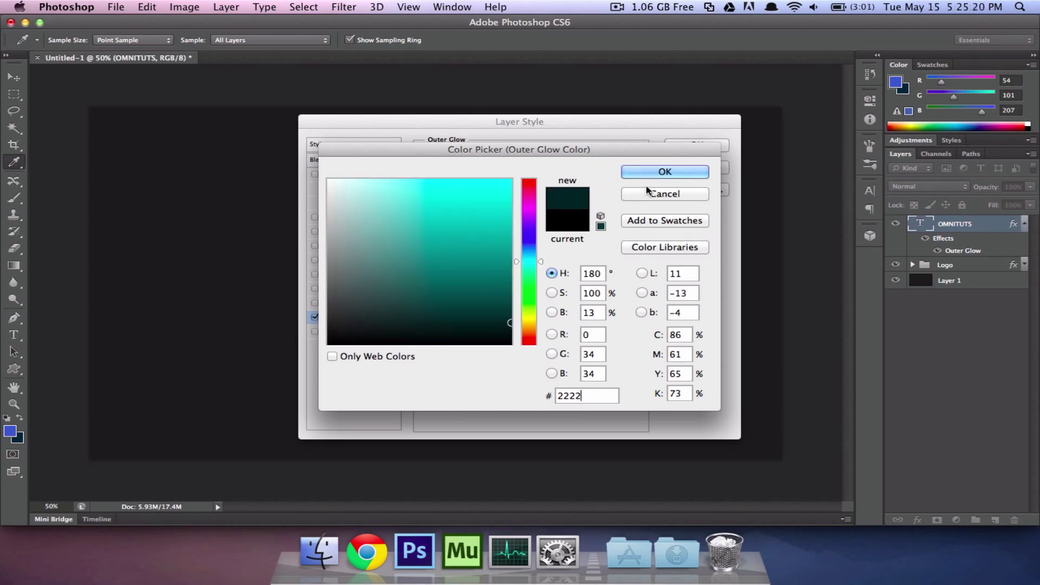
pyautogui.write('22')
pyautogui.click(662, 171)
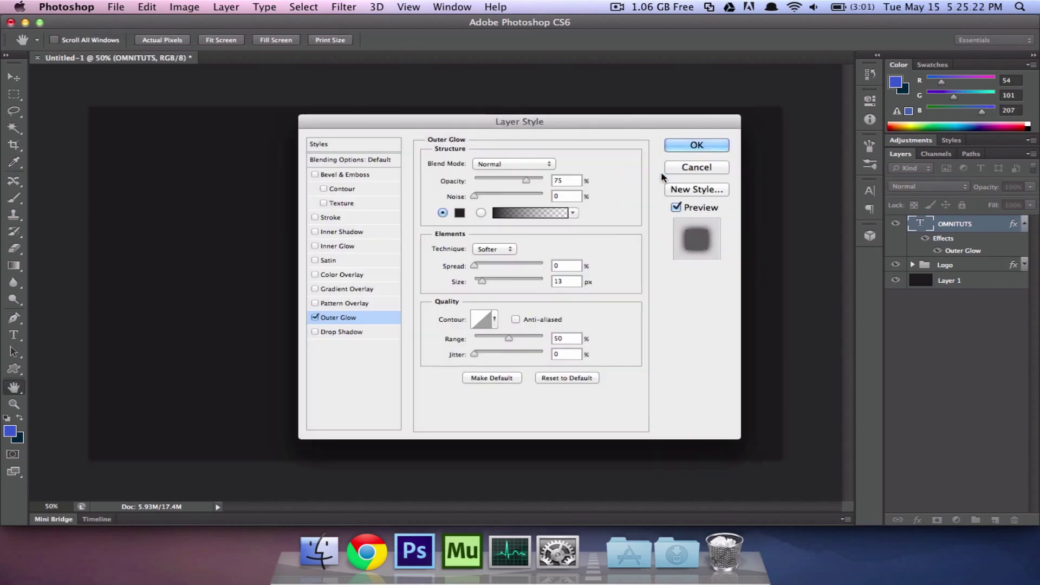
pyautogui.click(693, 145)
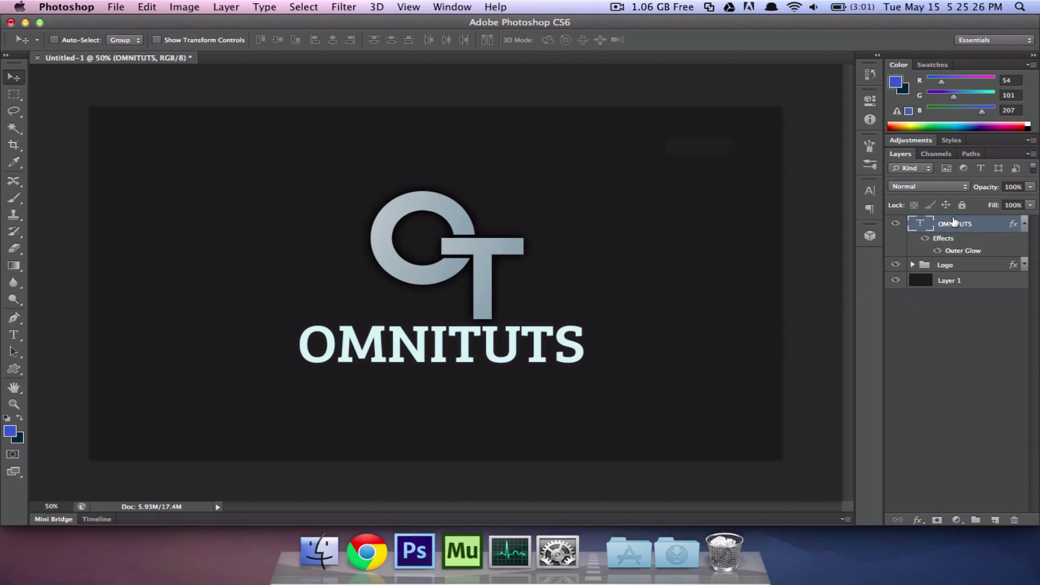
# - Darken the OMNITUTS glow to #111111 and widen it to 43 px
pyautogui.doubleClick(1009, 227)
pyautogui.click(352, 317)
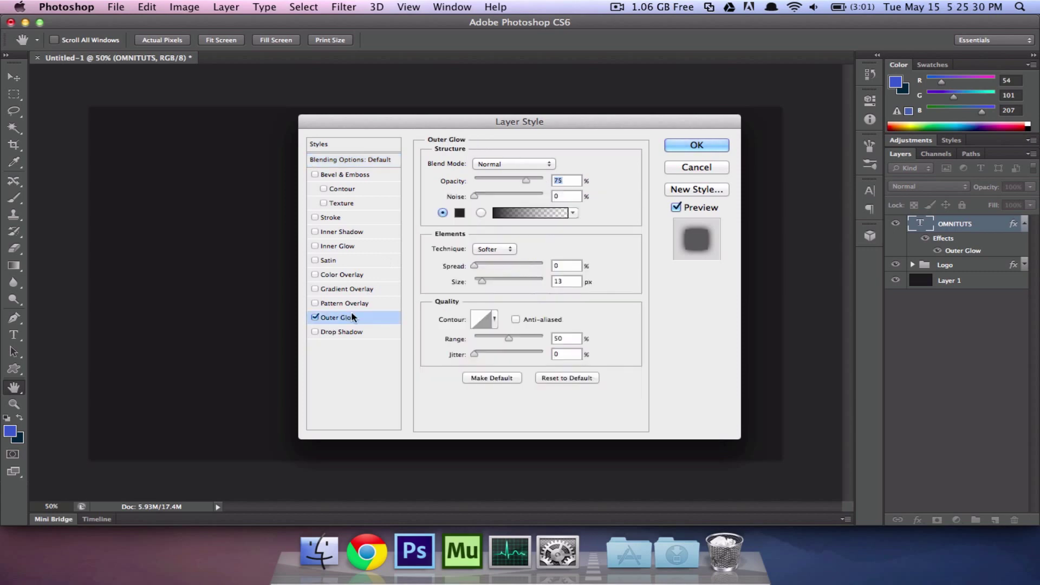
pyautogui.click(459, 213)
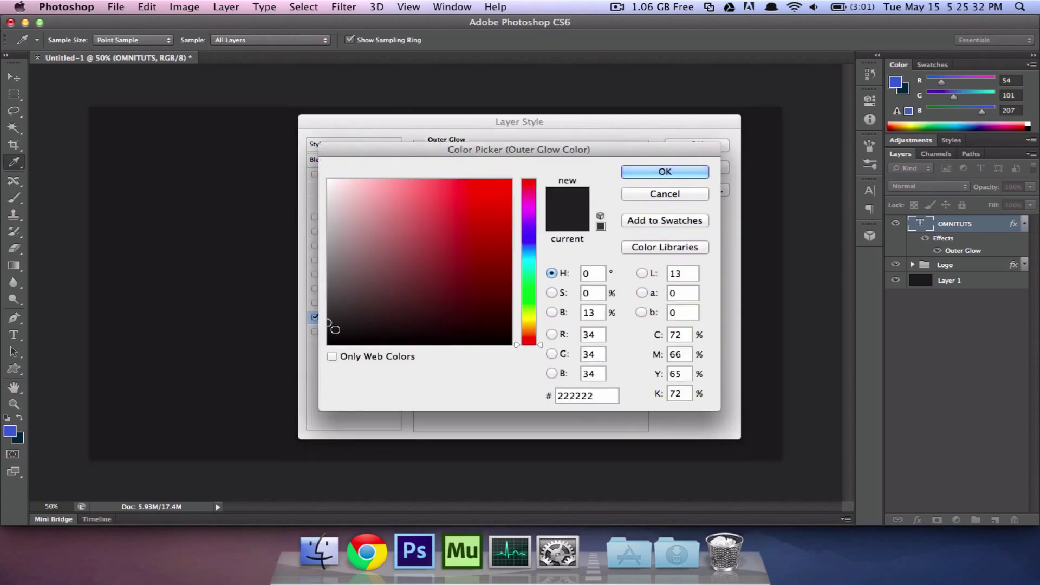
pyautogui.moveTo(328, 324); pyautogui.dragTo(326, 339)
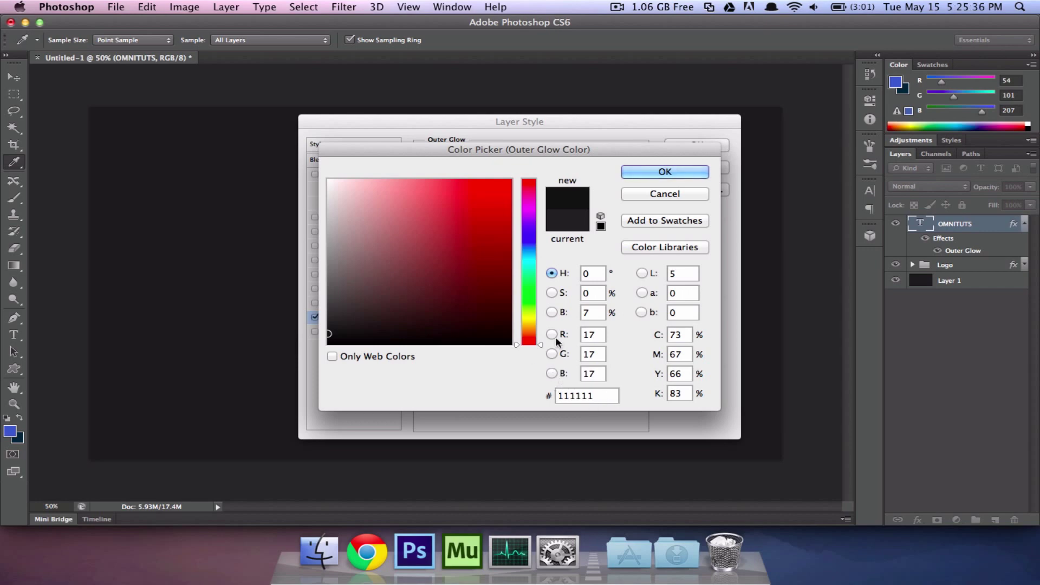
pyautogui.click(664, 171)
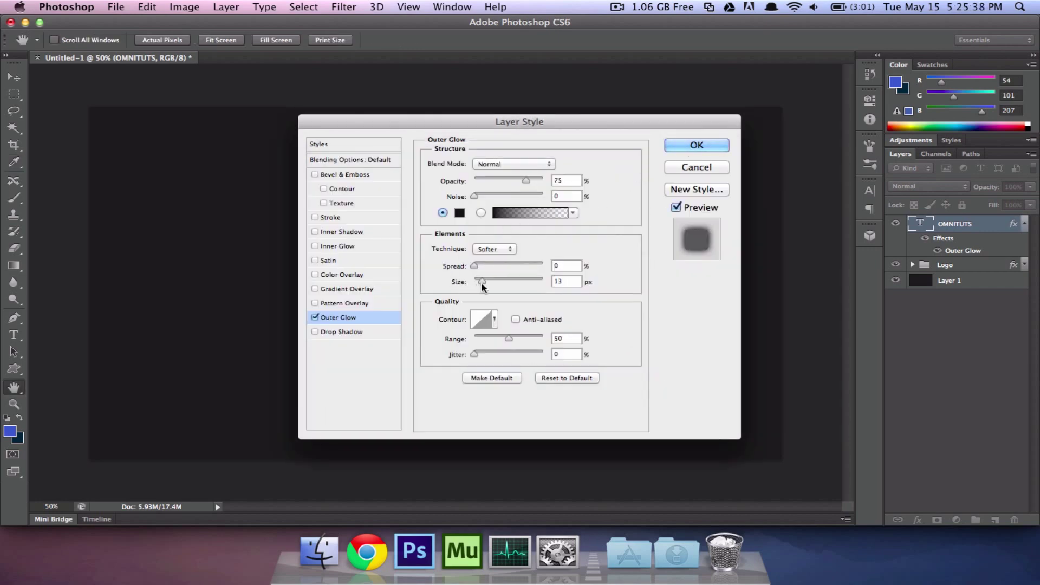
pyautogui.moveTo(481, 282); pyautogui.dragTo(487, 282)
pyautogui.click(699, 145)
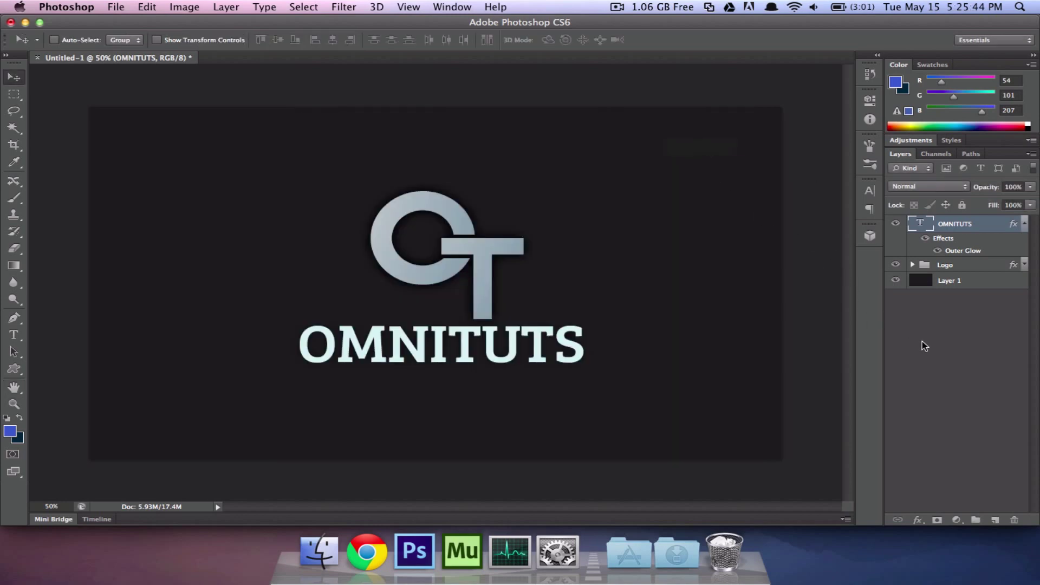
# - Select both the Logo group and OMNITUTS layer and nudge them slightly upward
pyautogui.click(925, 345)
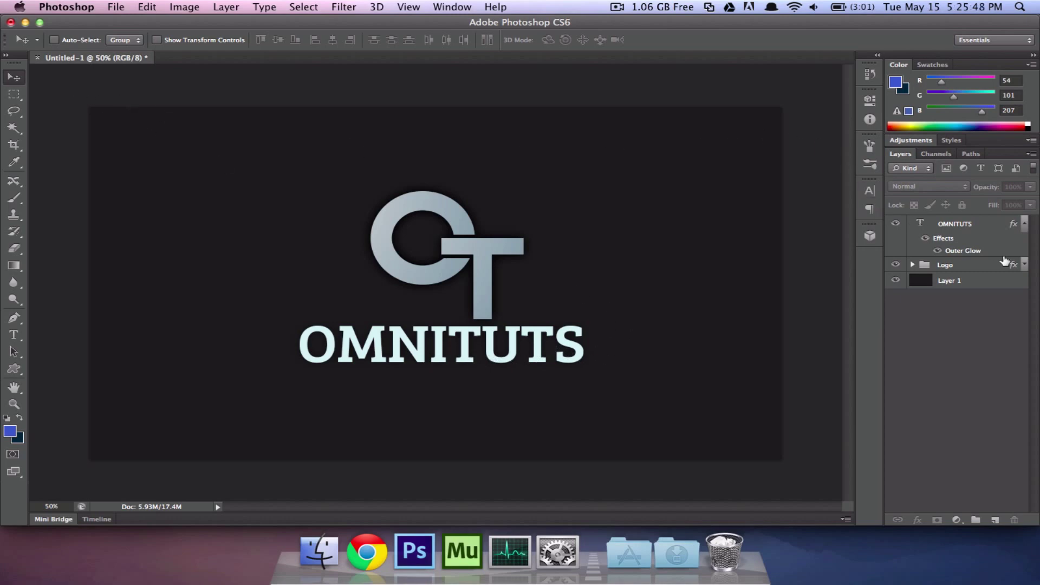
pyautogui.click(1024, 224)
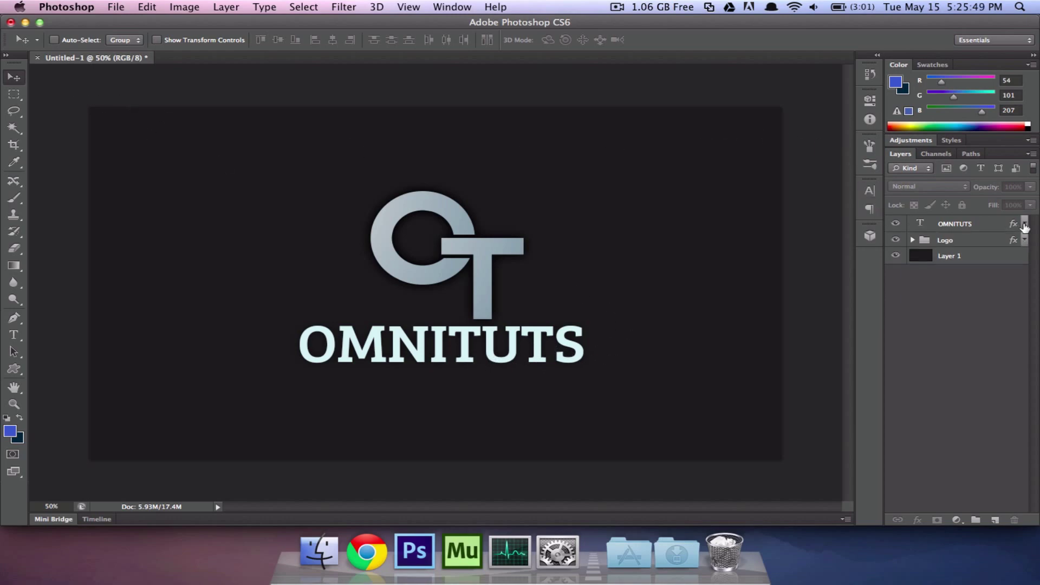
pyautogui.click(979, 241)
pyautogui.click(980, 226)
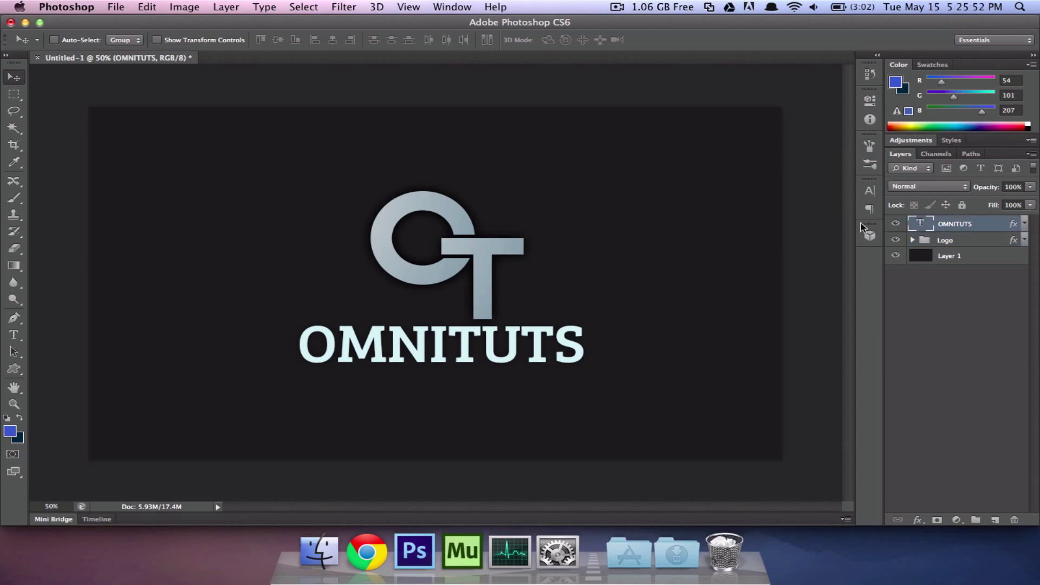
pyautogui.keyDown('shift'); pyautogui.click(903, 245); pyautogui.keyUp('shift')
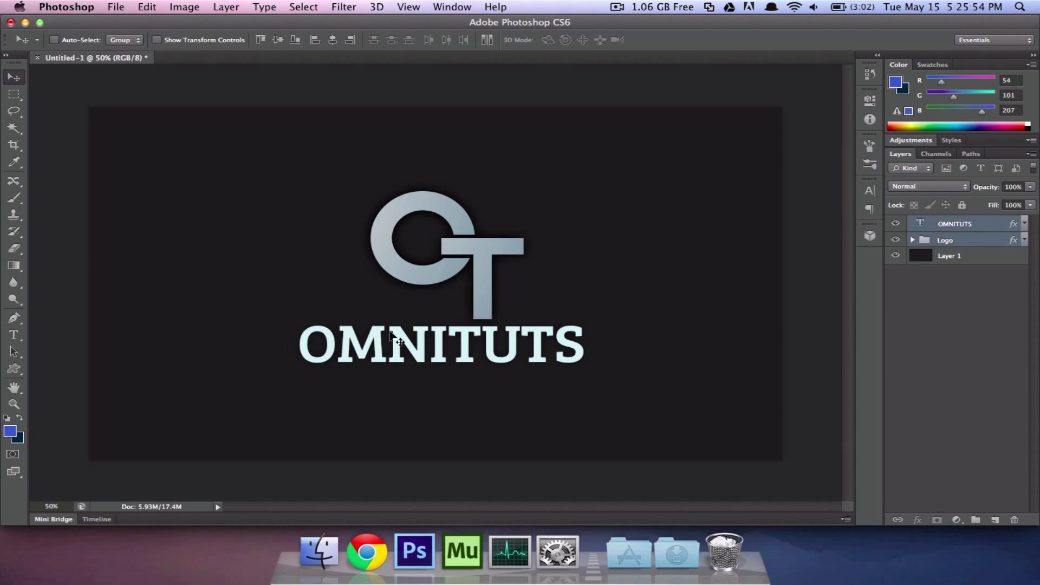
pyautogui.moveTo(391, 335); pyautogui.dragTo(392, 328)
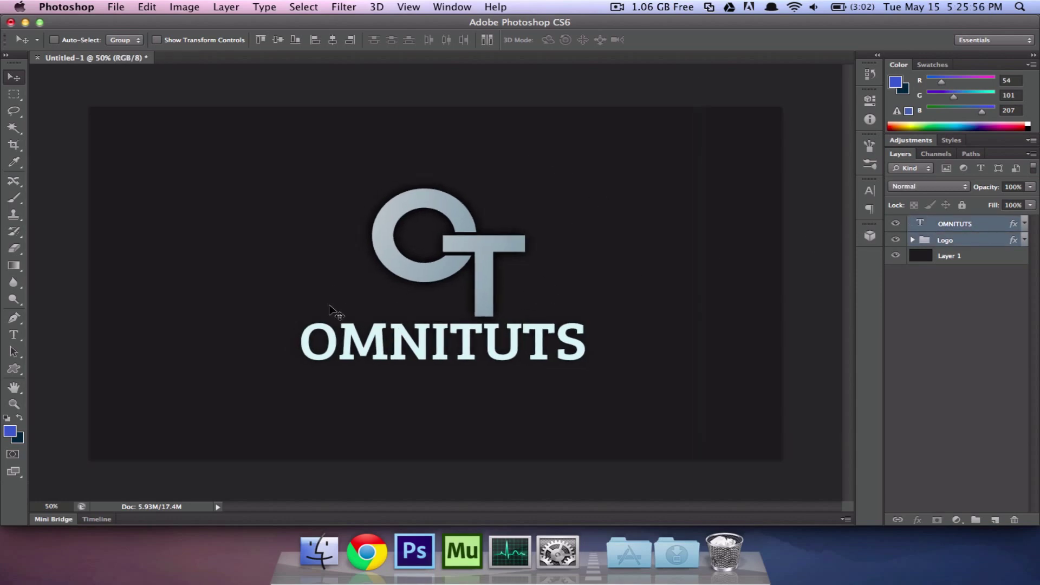